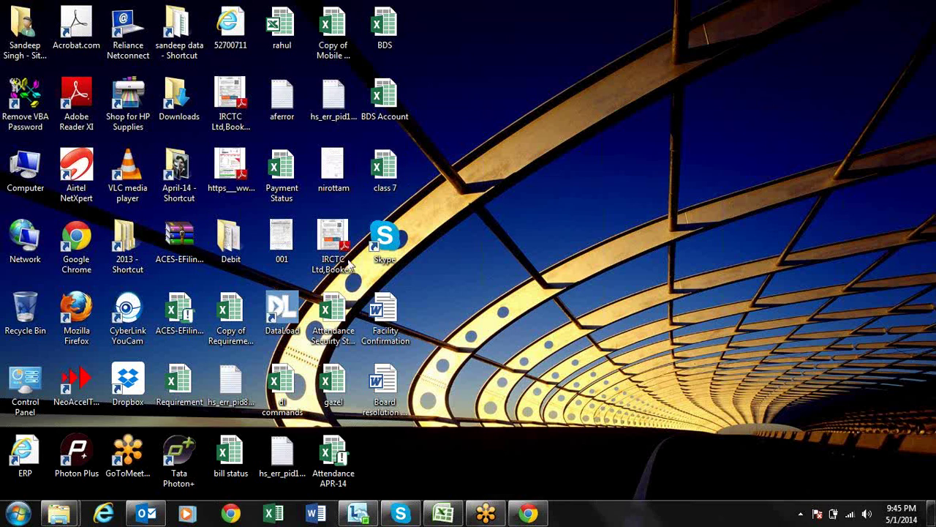
Step: Select the sent PLT message in Outlook and open its plt.doc attachment
click(146, 514)
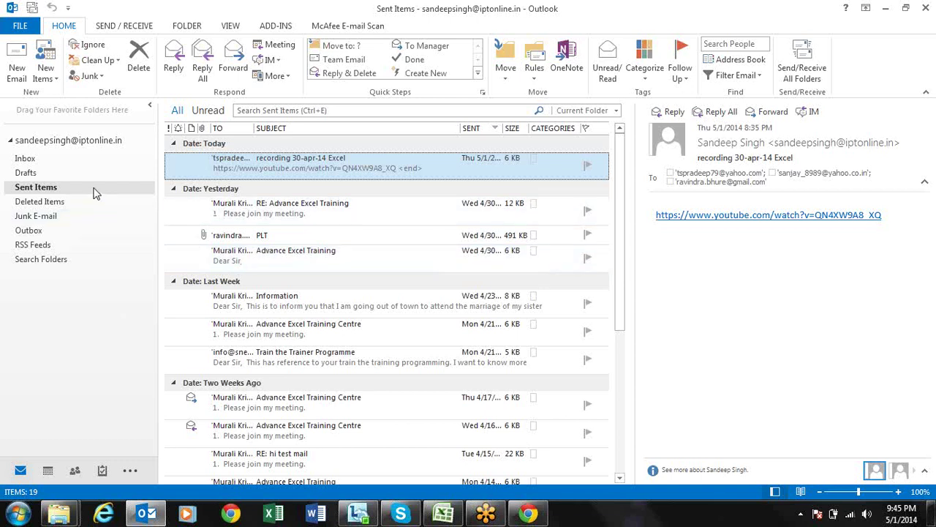
click(376, 241)
click(756, 209)
double_click(756, 209)
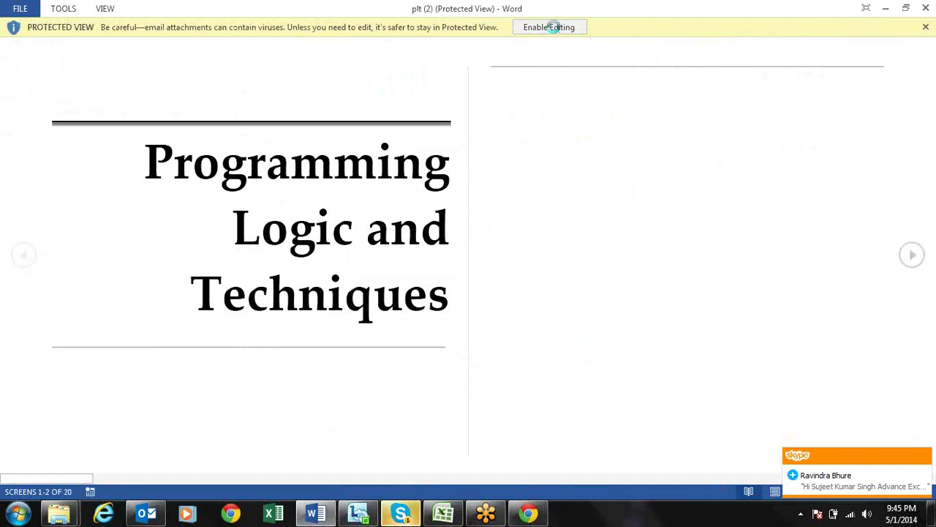
Step: Enable editing in plt.doc and move down through the exercises to the 2.P.4 flowchart
click(556, 30)
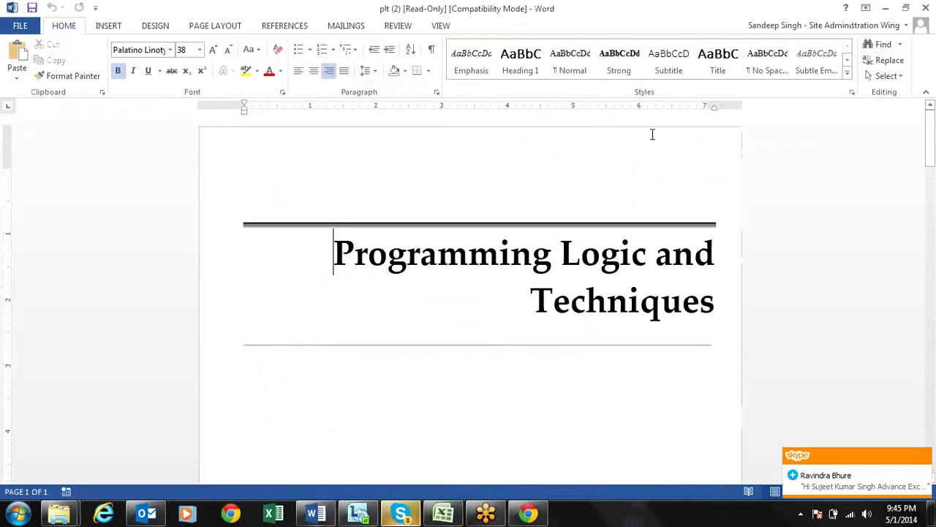
key(Down)
key(Down)
key(Down)
key(Down)
key(Down)
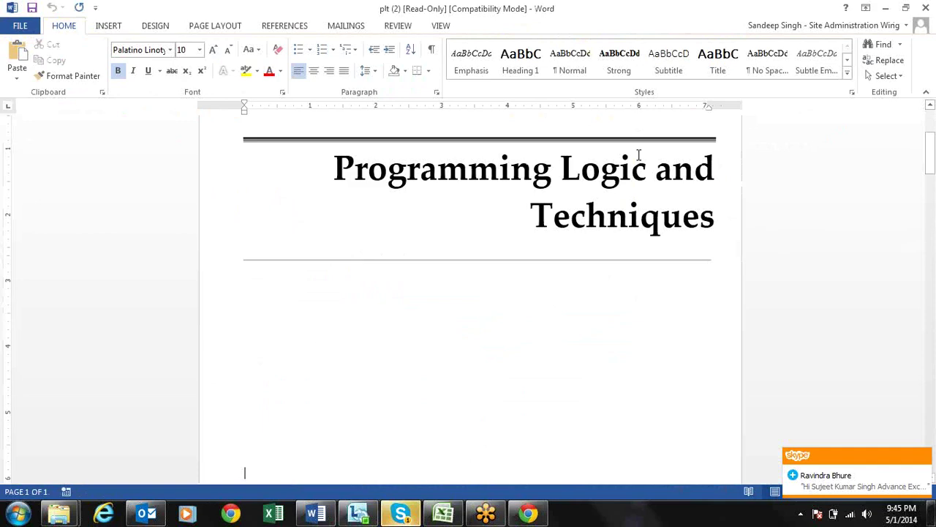
key(Down)
key(Down)
key(Down)
key(Down)
key(Down)
key(Down)
key(Down)
key(Down)
key(Down)
key(Down)
key(Down)
key(Down)
key(Down)
key(Down)
key(Down)
key(Down)
key(Down)
key(Down)
key(Down)
key(Down)
key(Down)
key(Down)
key(Down)
key(Down)
key(Down)
key(Down)
key(Down)
key(Down)
key(Down)
key(Down)
key(Down)
key(Down)
key(Down)
key(Down)
key(Down)
key(Down)
key(Down)
key(Down)
key(Down)
key(Down)
key(Down)
key(Down)
key(Down)
key(Down)
key(Down)
key(Down)
key(Down)
key(Down)
key(Down)
key(Down)
key(Down)
key(Down)
key(Down)
key(Down)
key(Down)
key(Down)
key(Down)
key(Down)
key(Down)
key(Down)
key(Down)
key(Down)
key(Down)
key(Down)
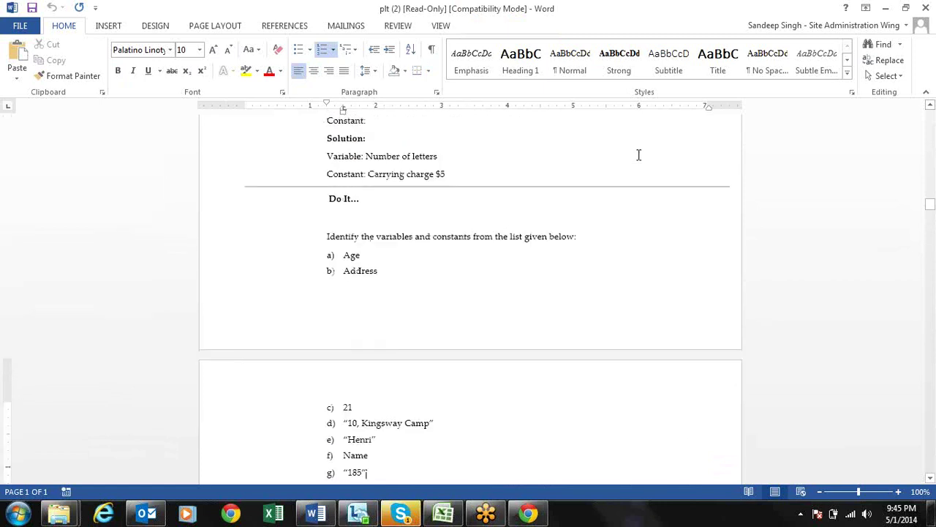
key(Down)
key(Down)
key(Down)
key(Down)
key(Down)
key(Down)
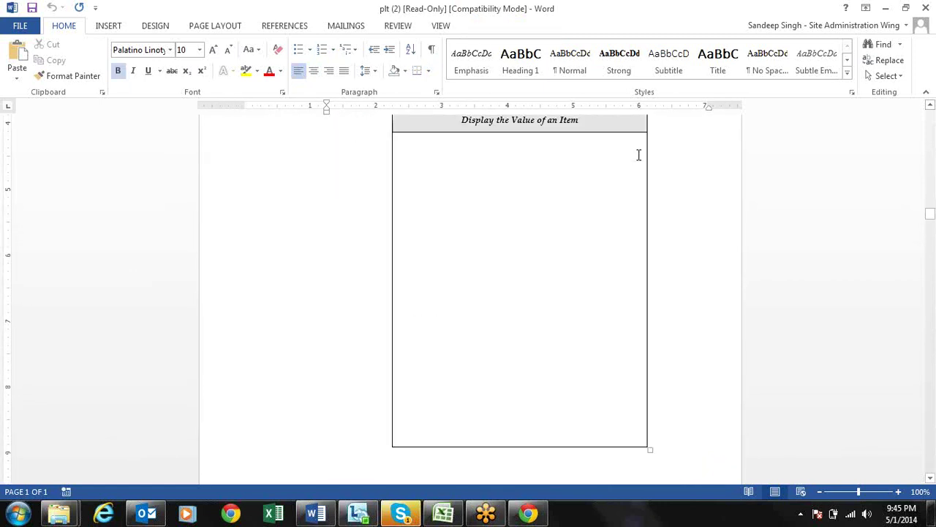
click(554, 208)
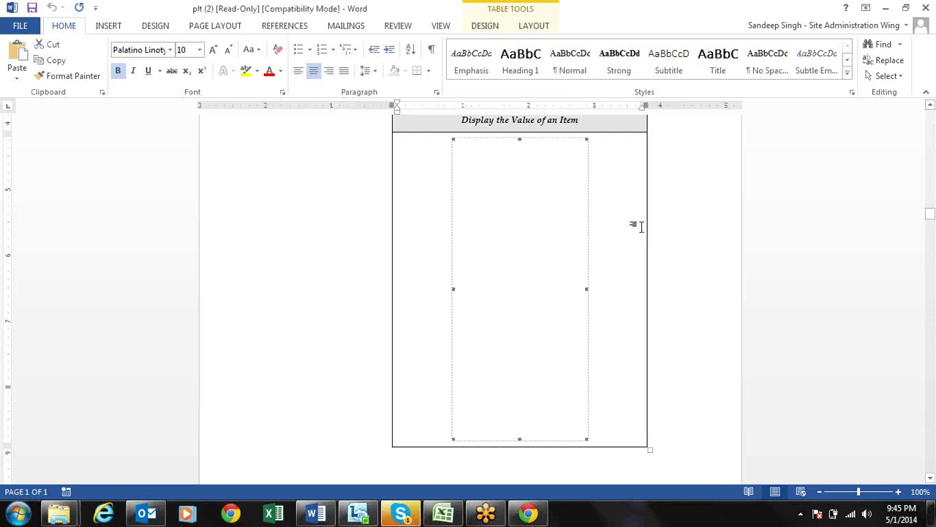
click(699, 239)
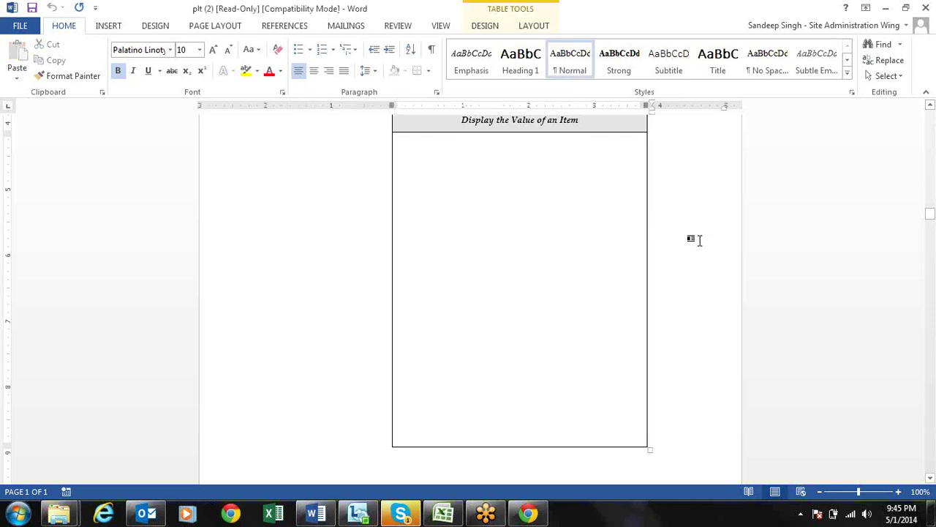
key(Down)
key(Down)
key(Down)
key(Down)
key(Down)
key(Down)
key(Down)
key(Down)
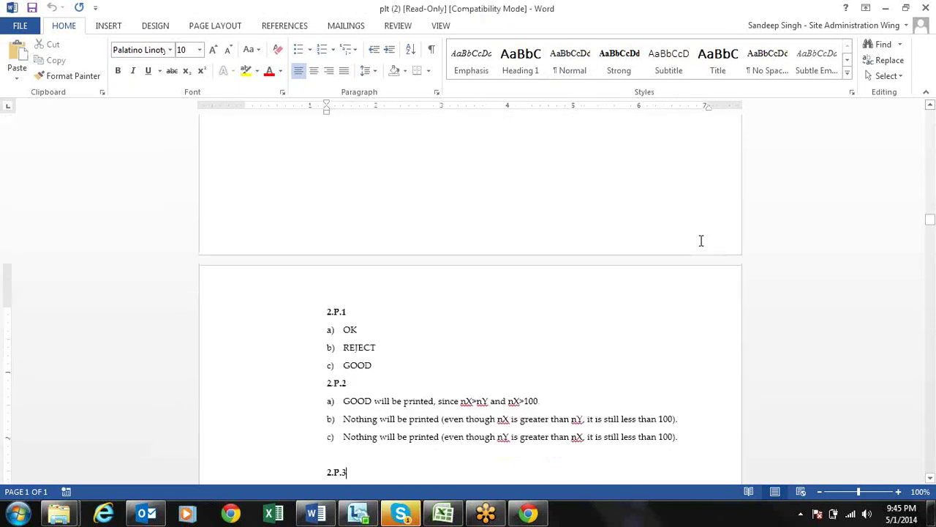
key(Down)
key(Down)
key(Down)
key(Down)
key(Down)
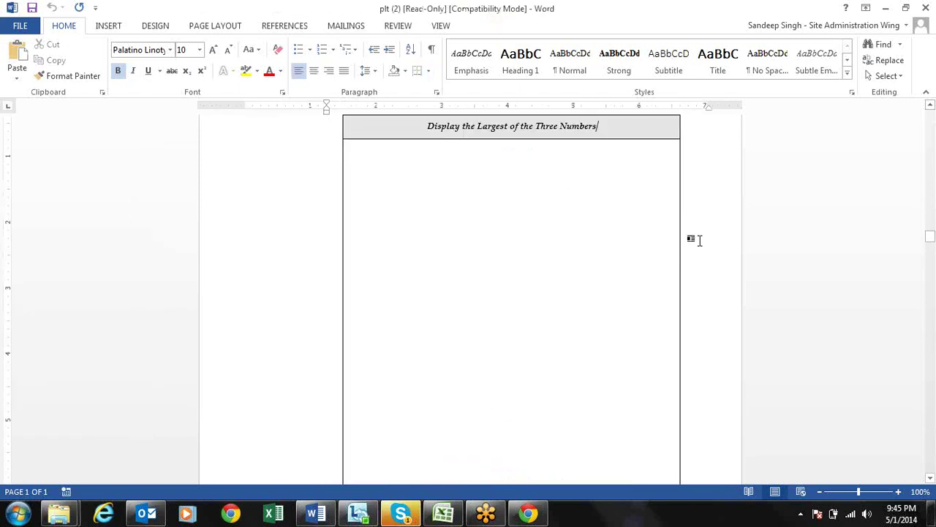
key(Down)
key(Down)
key(Down)
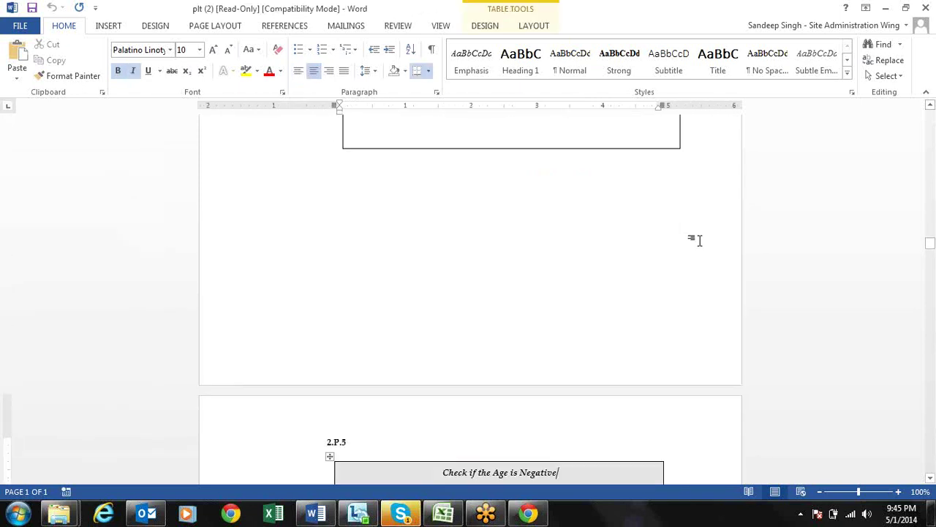
Step: Inspect the 2.P.4 flowchart table, then close the Word document
click(635, 141)
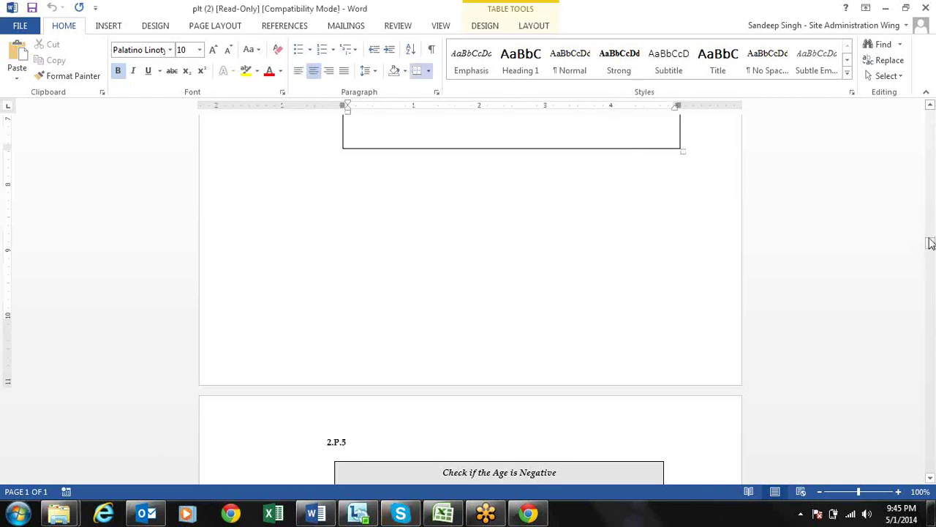
drag(931, 243, 931, 249)
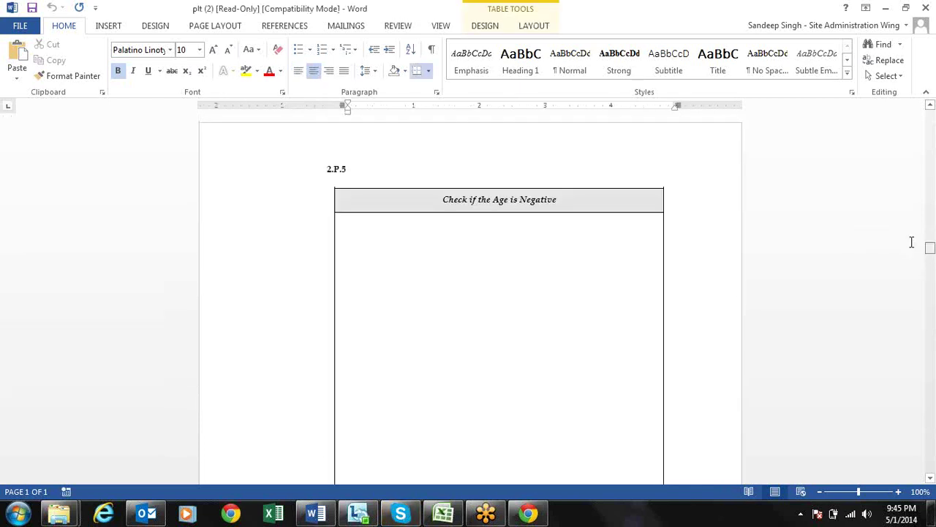
right_click(516, 275)
click(687, 243)
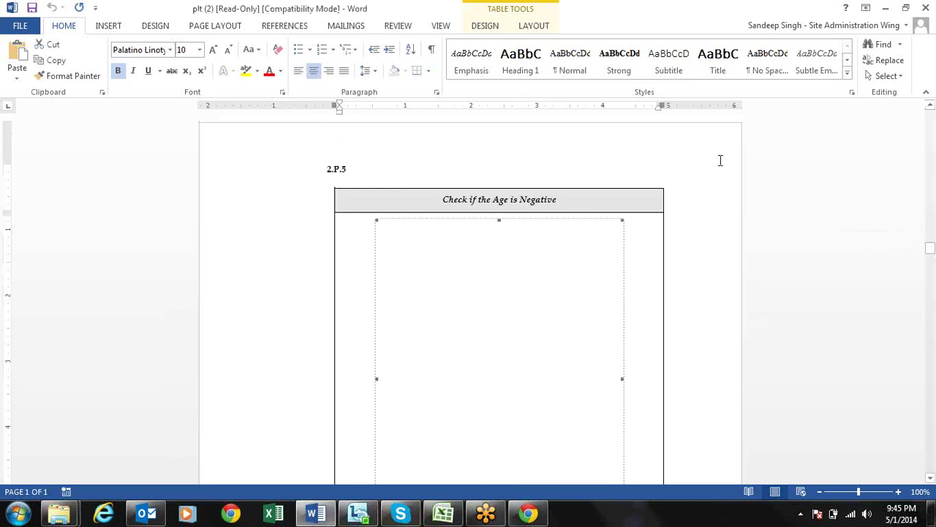
click(927, 8)
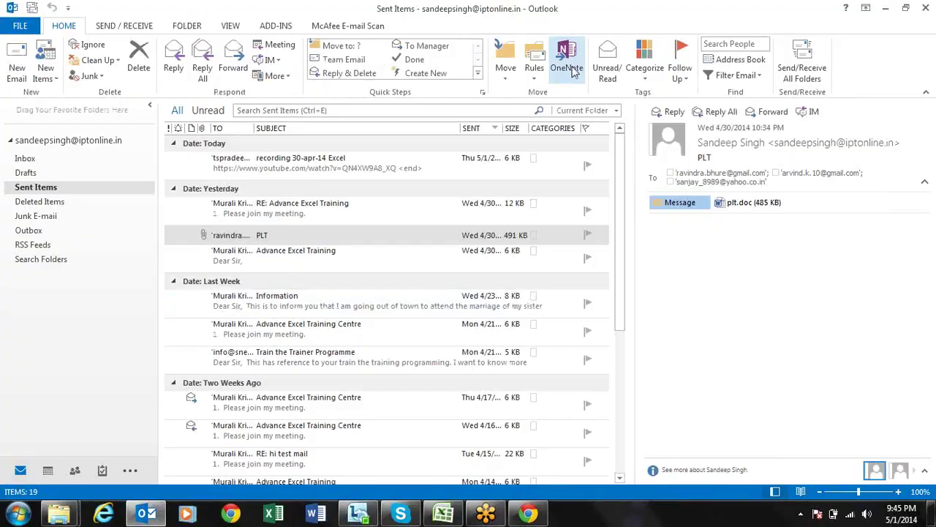
Step: Open the plt file from D:\Downloads through Computer and Local Disk (D:)
key(super+d)
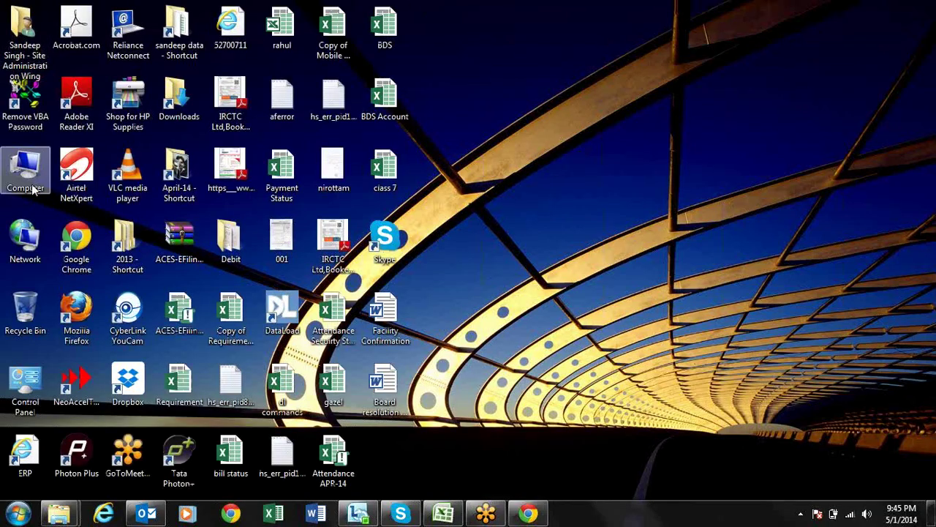
double_click(25, 167)
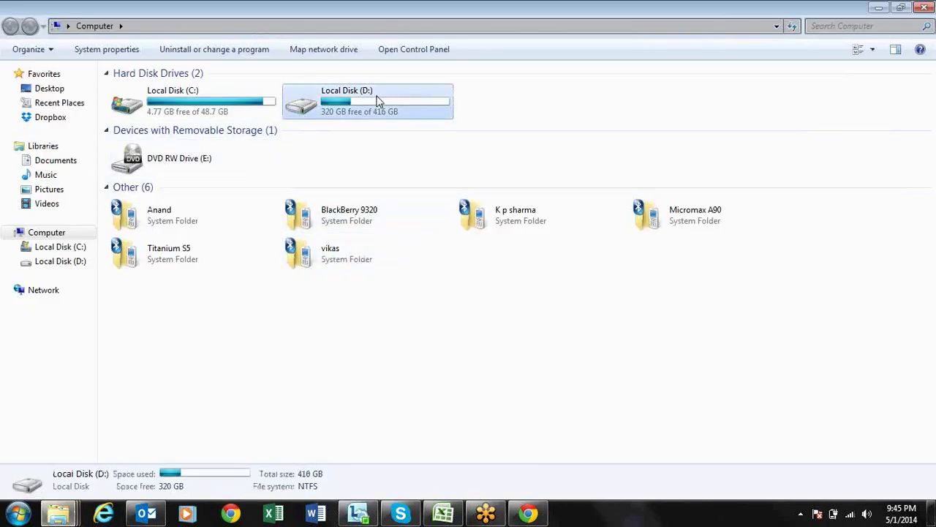
double_click(379, 100)
key(d)
key(Return)
text(pl)
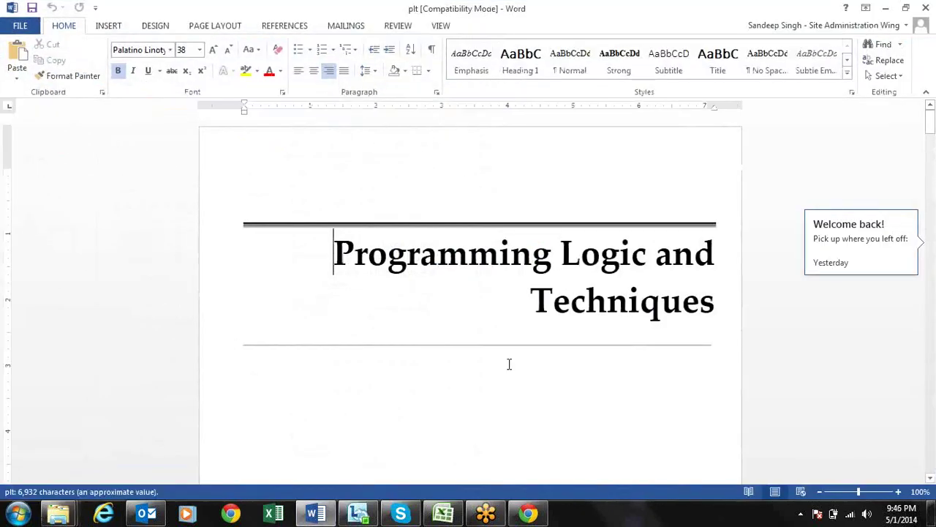
Step: Move down through the Do It exercises to the 2.P.1 and 2.P.3 answers
click(865, 268)
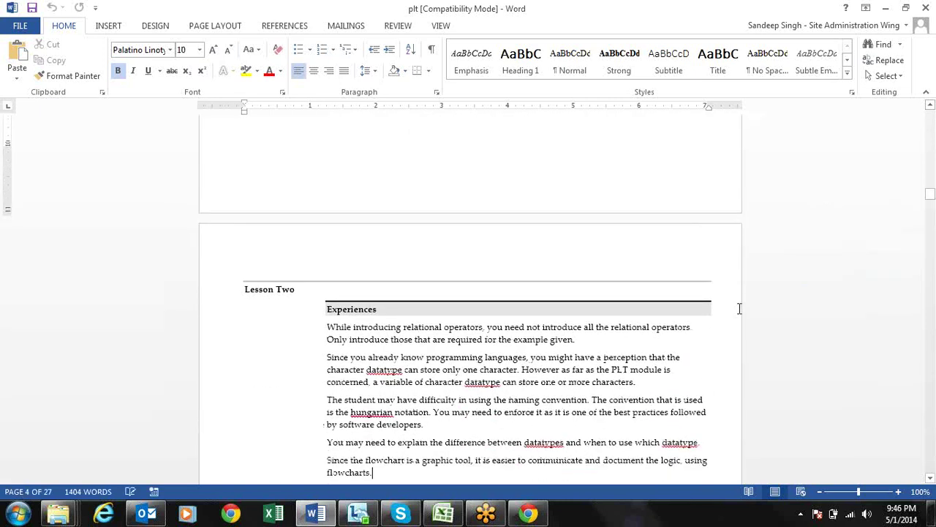
key(Down)
key(Down)
key(Down)
key(Down)
key(Down)
key(Down)
key(Down)
key(Down)
key(Down)
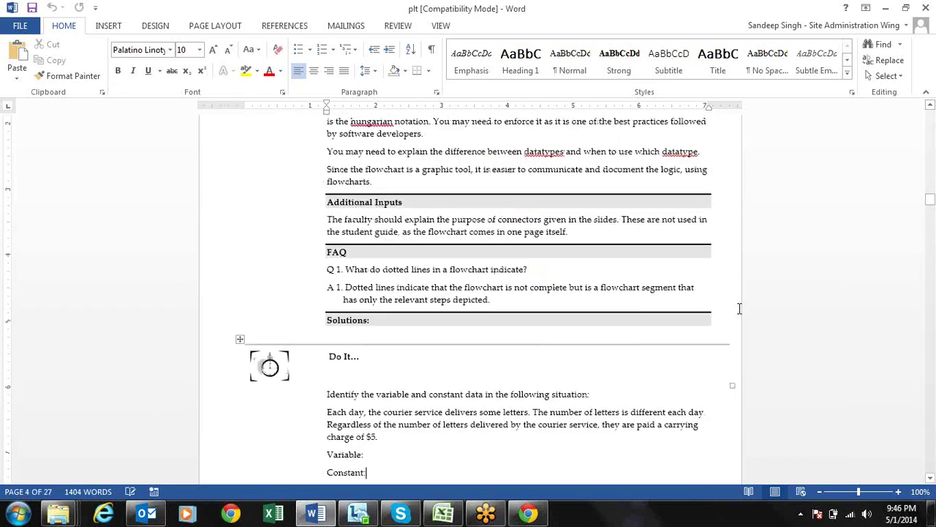
key(Down)
key(Down)
key(Down)
key(Down)
key(Down)
key(Down)
key(Down)
key(Down)
key(Down)
key(Down)
key(Down)
key(Down)
key(Down)
key(Down)
key(Down)
key(Down)
key(Down)
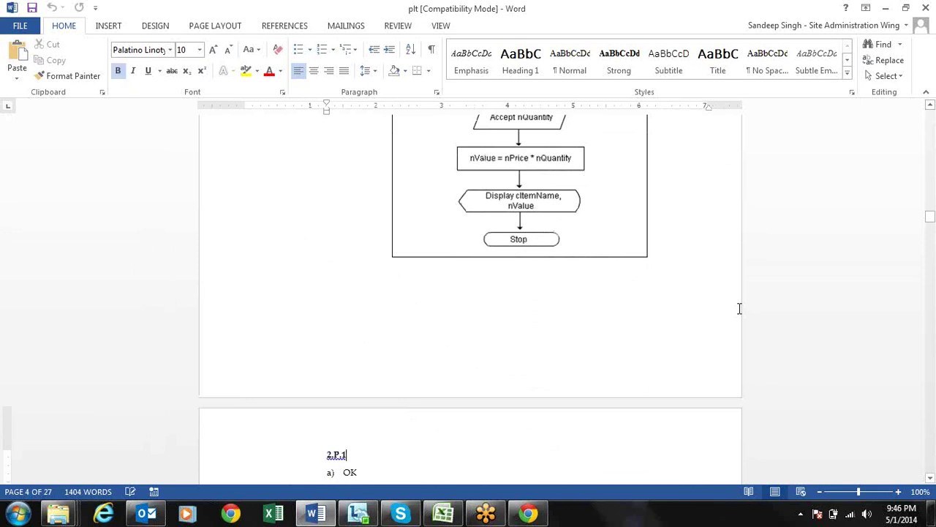
key(Up)
key(Up)
key(Up)
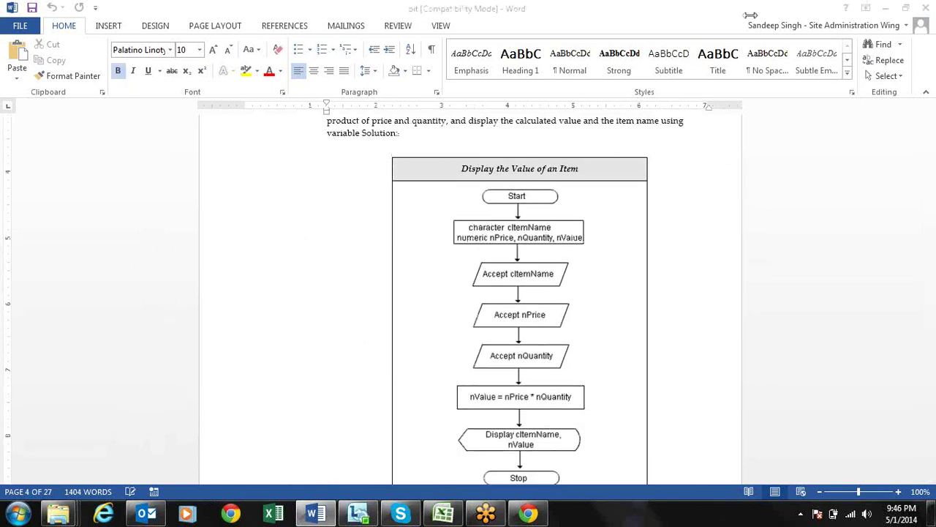
click(665, 271)
key(Down)
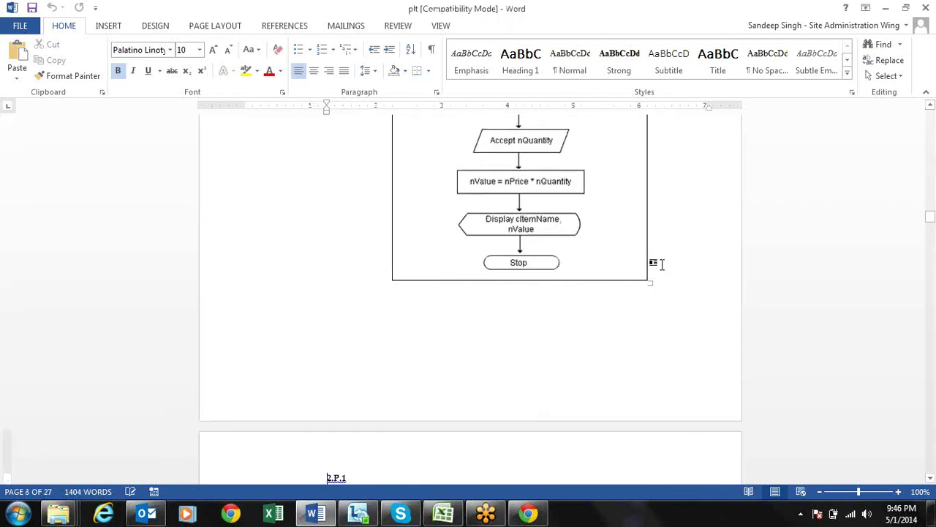
key(Down)
key(Down)
key(Down)
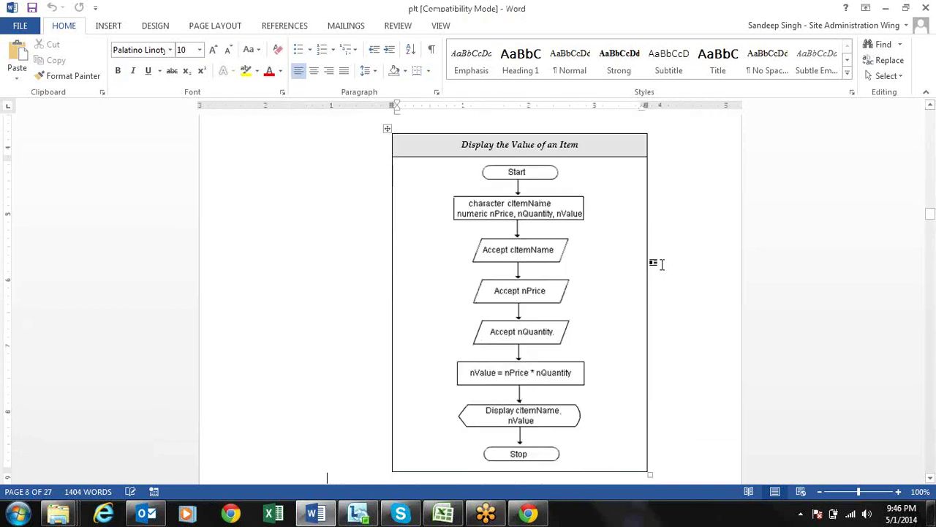
key(Down)
key(Down)
key(Down)
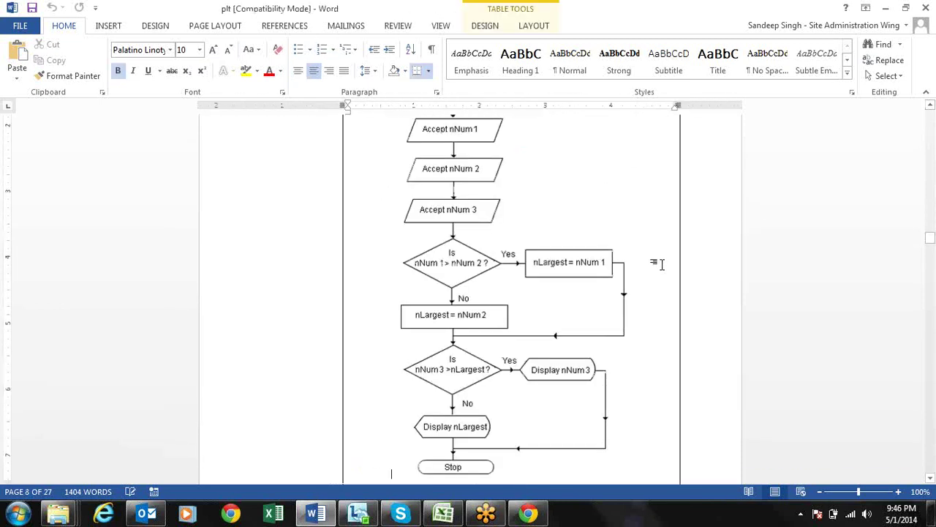
key(Down)
key(Up)
key(Up)
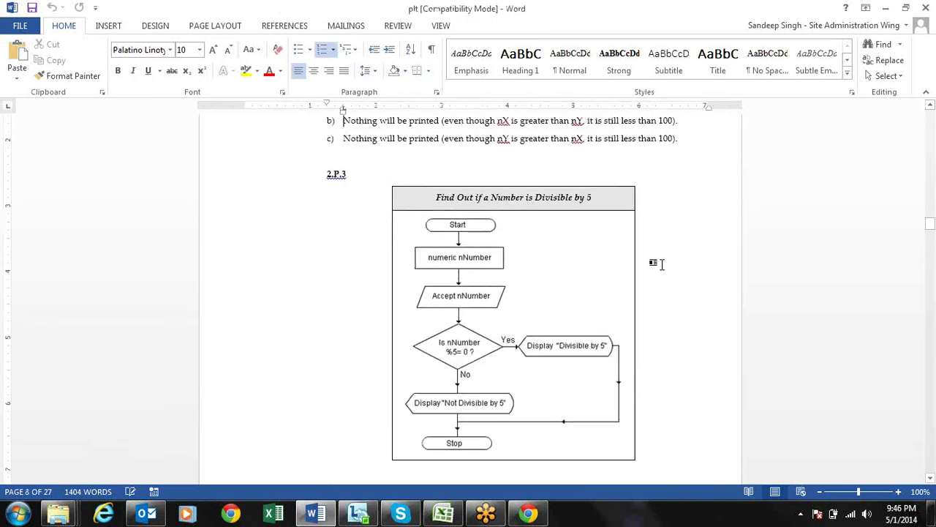
Step: Look through the 2.P.3 Divisible by 5 flowchart table
key(Page_Up)
key(Page_Down)
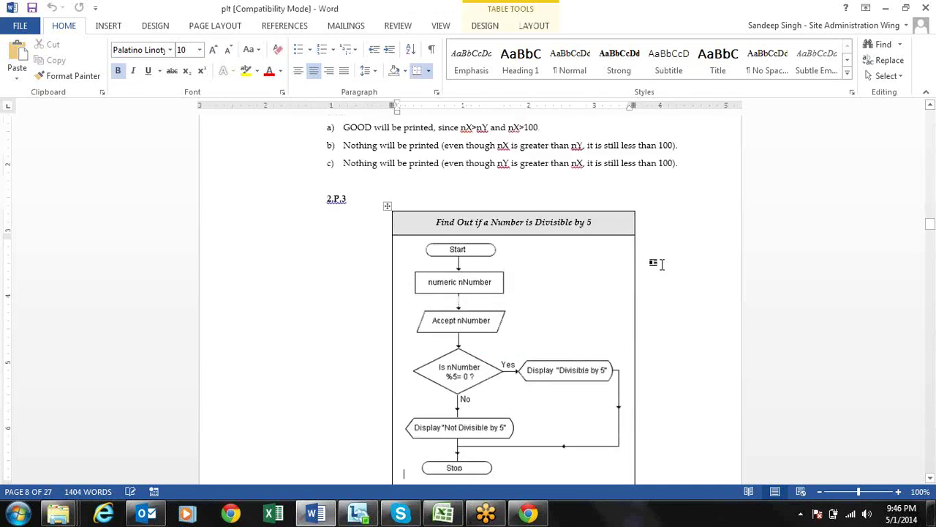
key(Down)
key(Page_Down)
key(Page_Up)
key(Up)
key(Up)
key(Up)
key(Up)
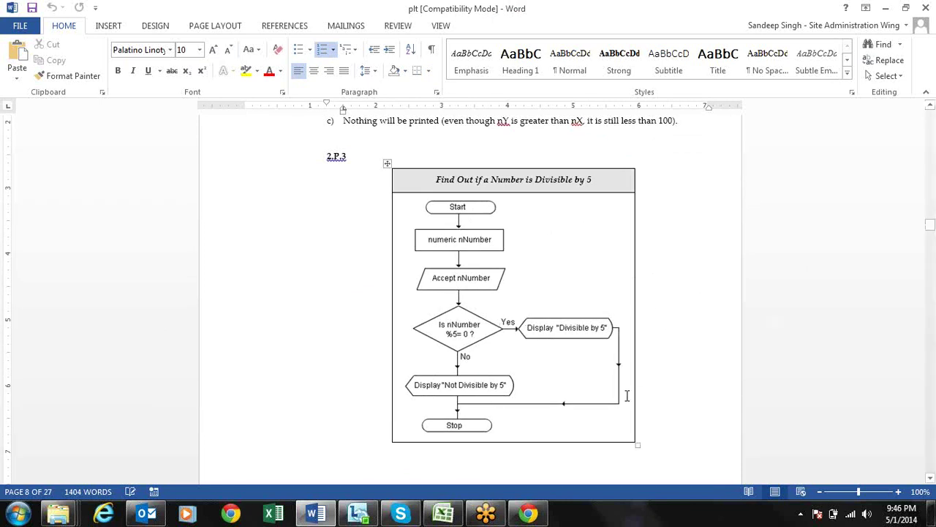
click(680, 289)
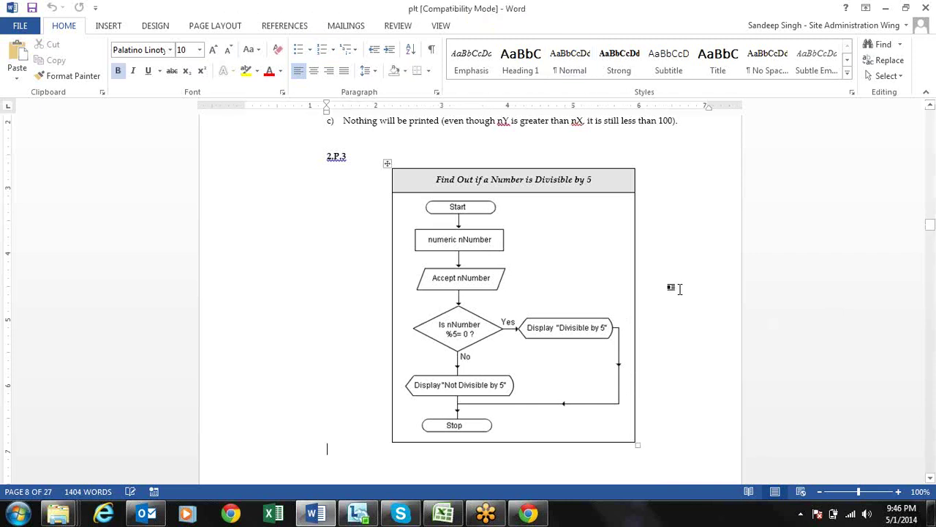
key(Up)
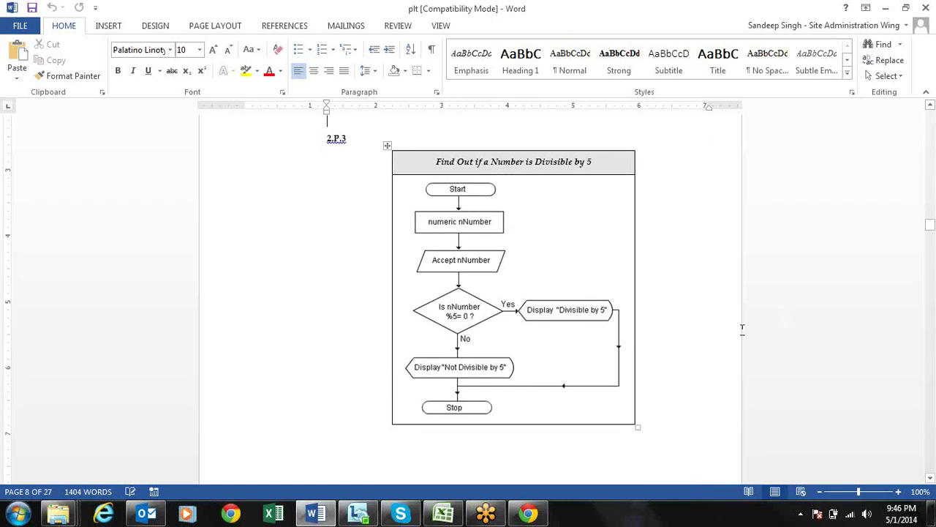
Step: Scroll further down to the largest-number flowchart
scroll(669, 332, down, 5)
scroll(670, 332, down, 5)
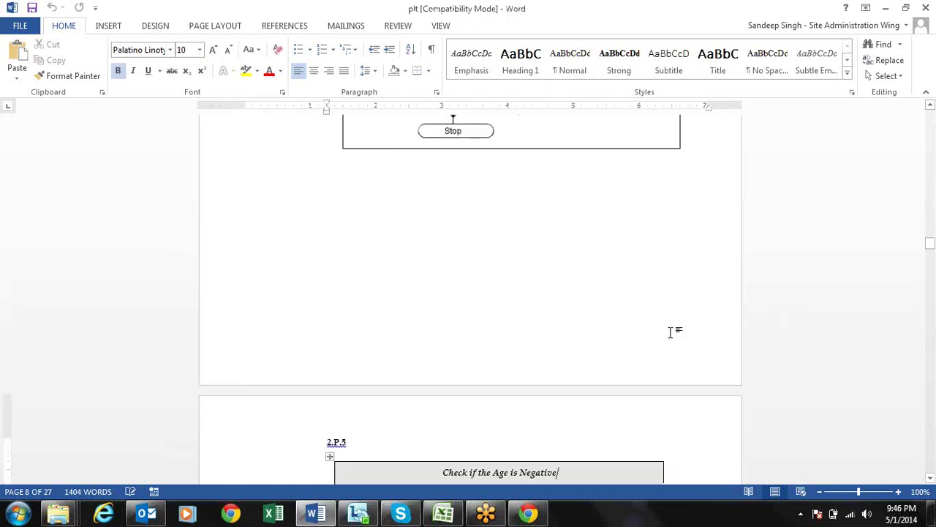
scroll(669, 332, down, 5)
scroll(669, 332, down, 5)
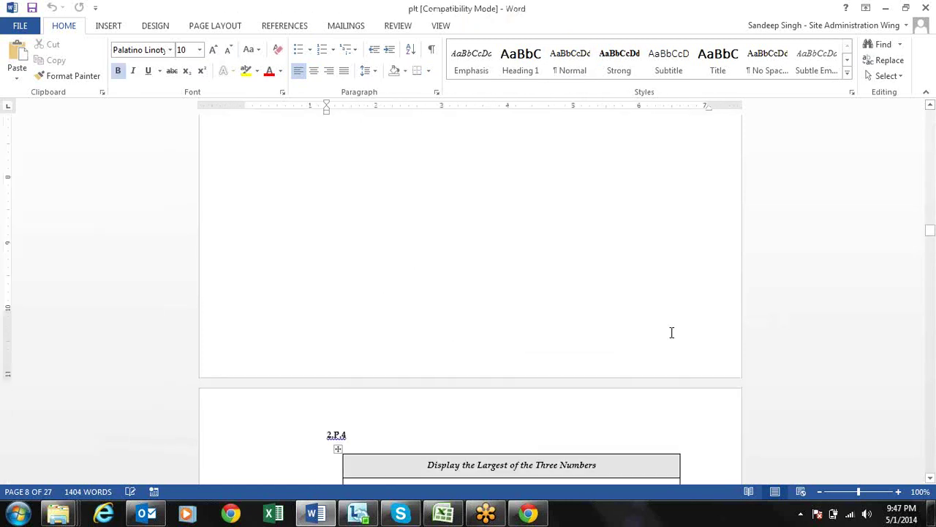
scroll(670, 332, down, 10)
key(shift+F5)
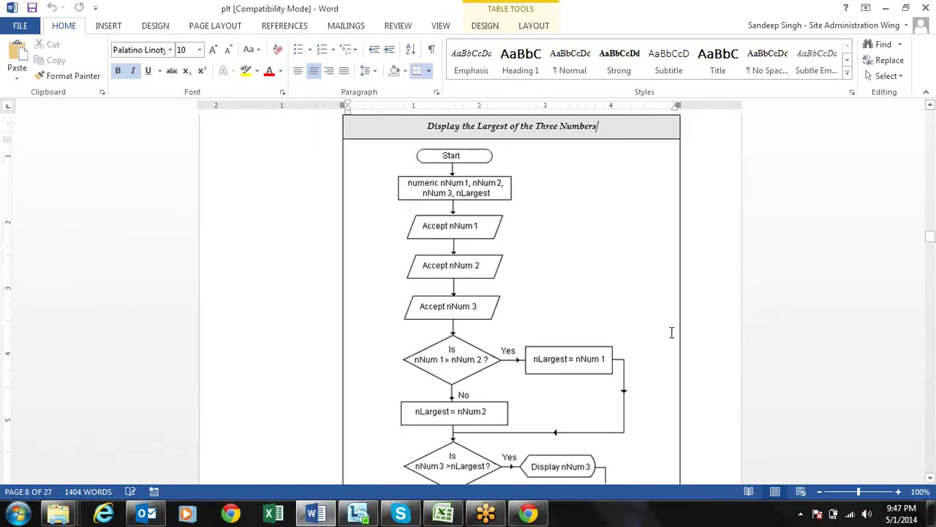
scroll(670, 332, down, 3)
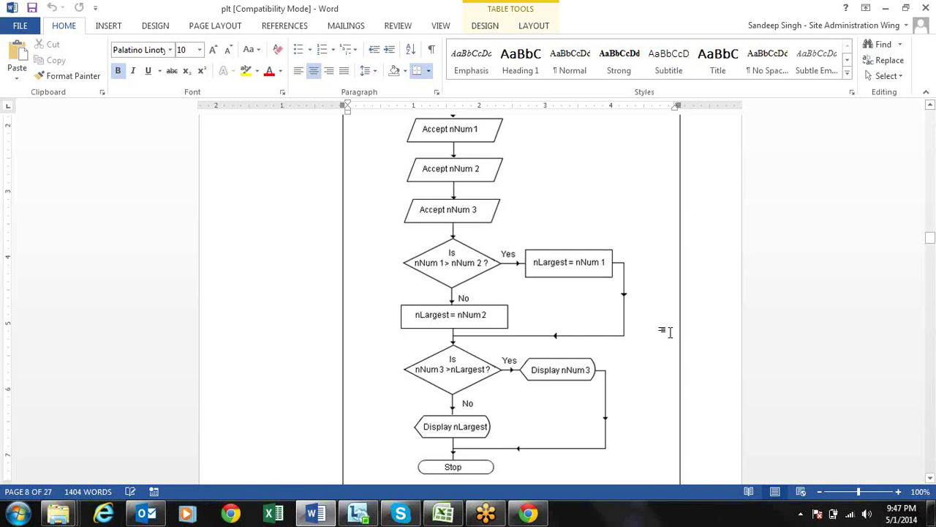
scroll(672, 332, down, 10)
scroll(670, 332, down, 10)
Step: Go to the 3.P.1 'Display the Product of Ten Even Numbers' flowchart and select its picture
key(Down)
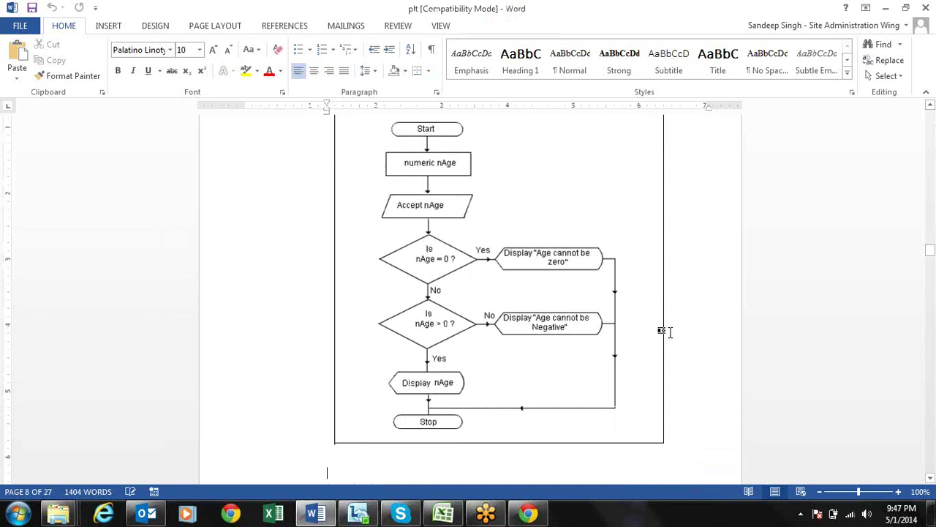
key(Down)
key(Down)
key(Down)
key(Down)
key(Down)
key(Down)
key(Down)
key(Down)
key(Down)
key(Down)
key(Down)
key(Down)
key(Up)
key(Up)
key(Up)
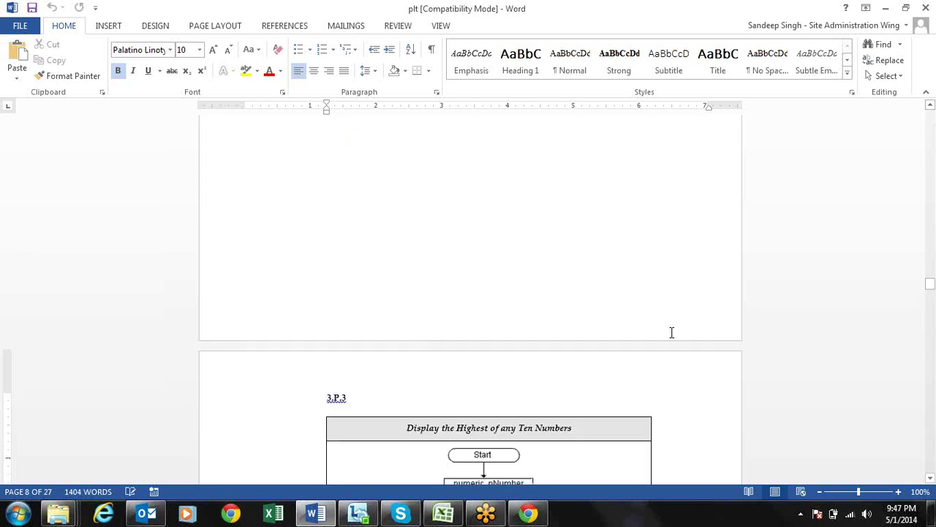
key(Up)
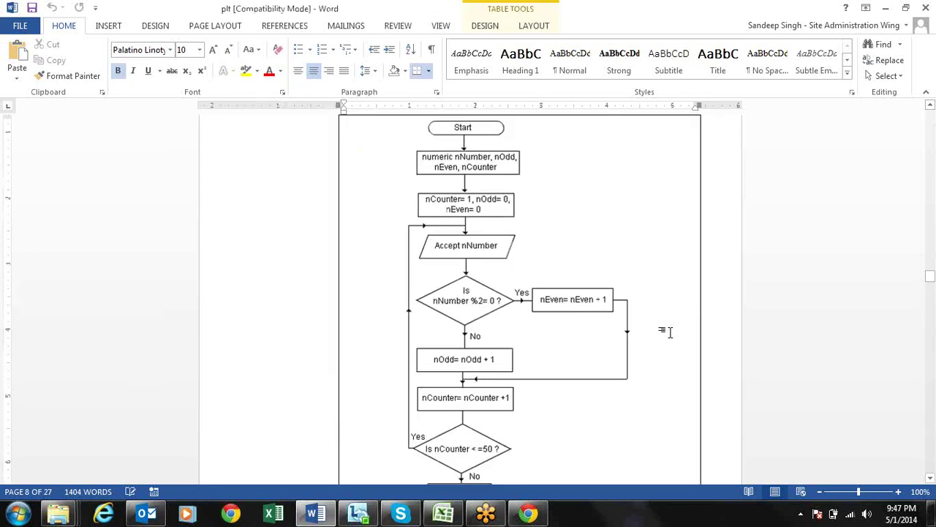
key(Up)
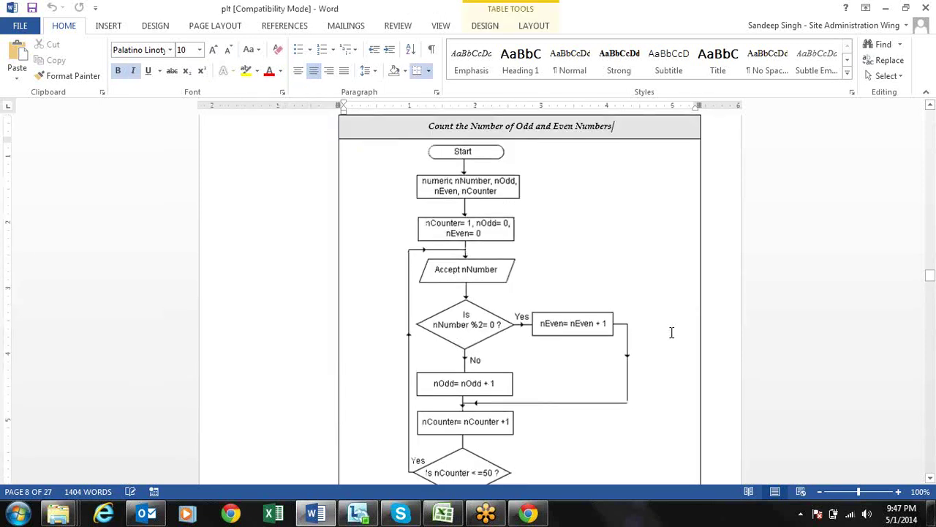
key(Up)
key(Up)
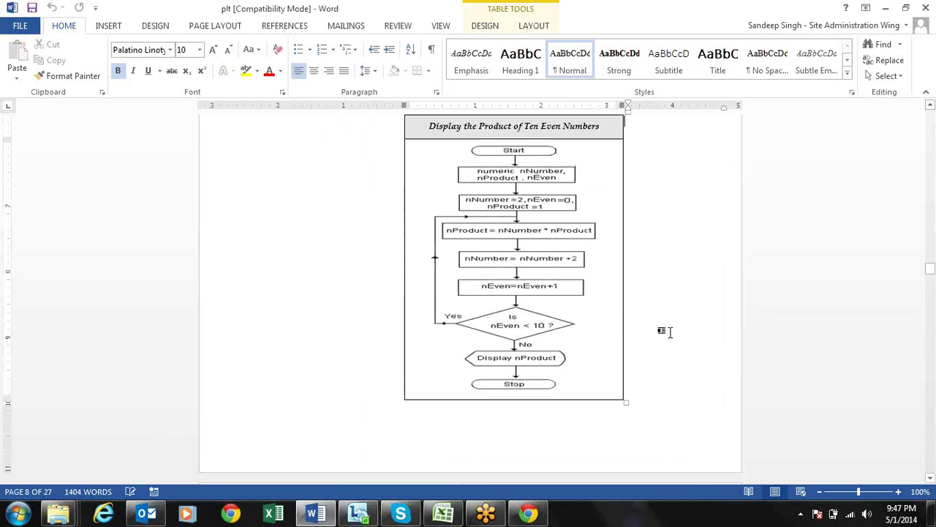
key(Up)
key(Up)
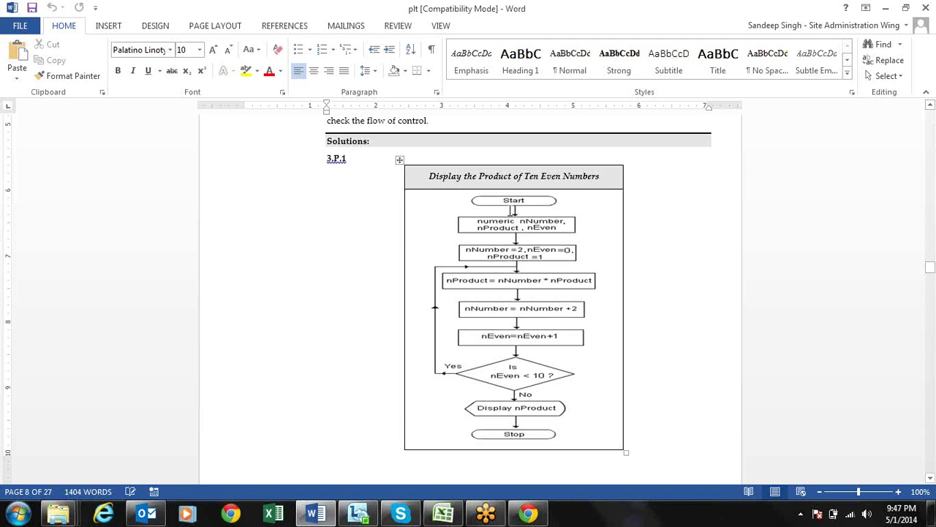
click(519, 208)
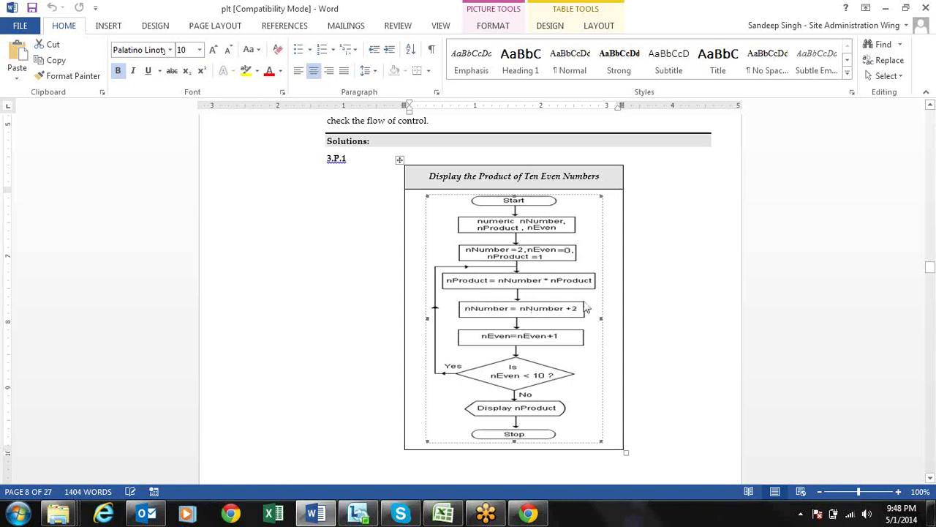
click(522, 269)
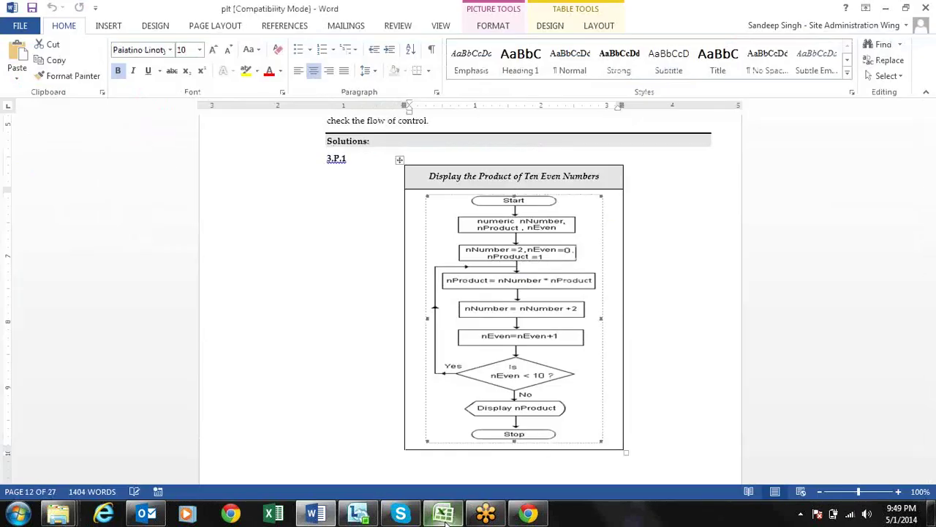
Step: Delete all contents of Sheet1 in Book1 and return to cell B4
click(442, 512)
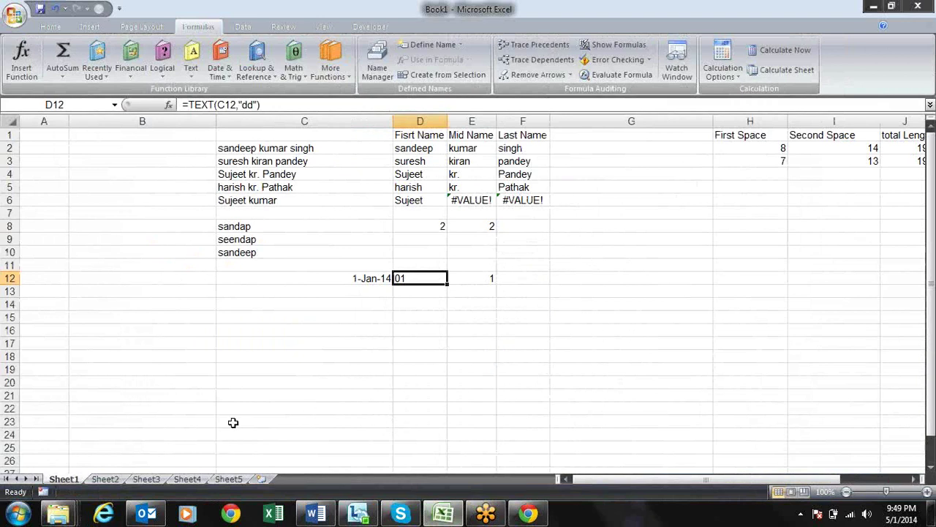
key(ctrl+a)
key(Delete)
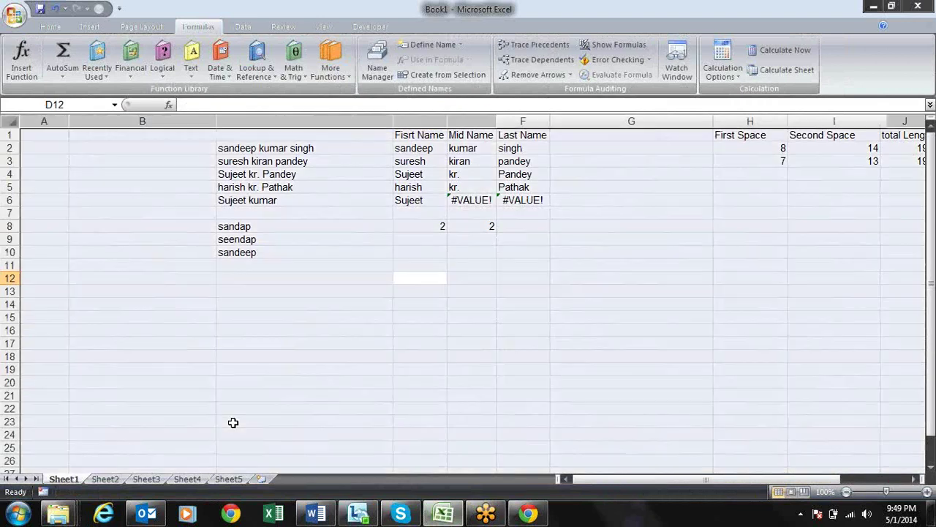
key(Left)
key(Left)
key(Up)
key(Up)
key(Up)
key(Up)
Step: Narrow columns B and C and enter the heading nNumber in C4
drag(216, 122, 145, 128)
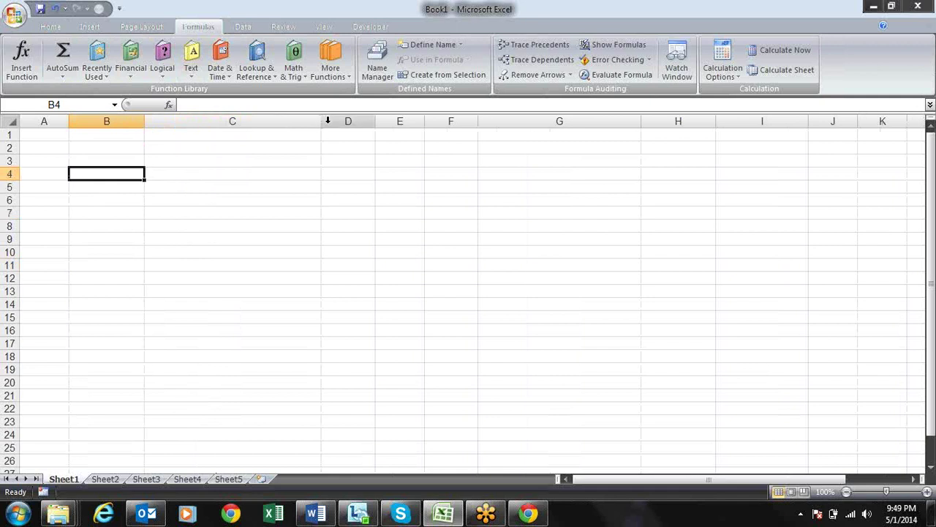
drag(320, 122, 225, 129)
click(198, 174)
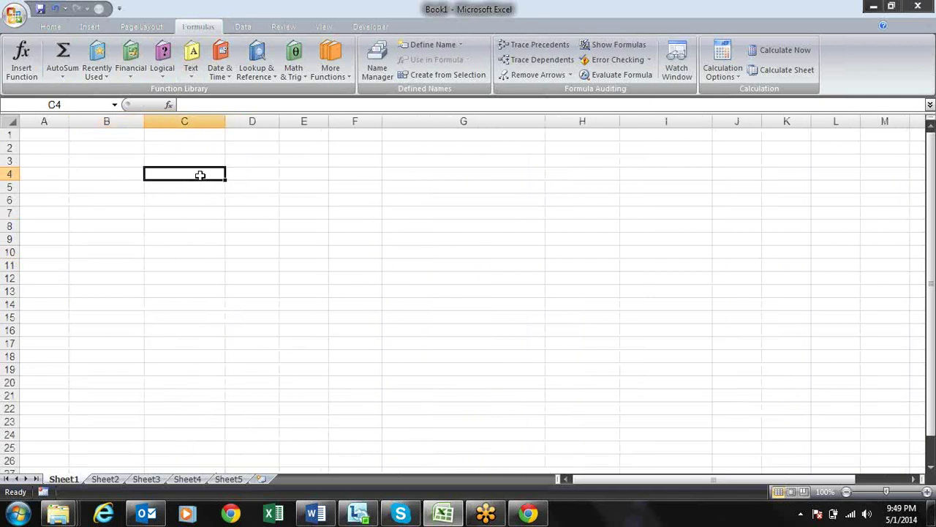
key(Right)
key(Right)
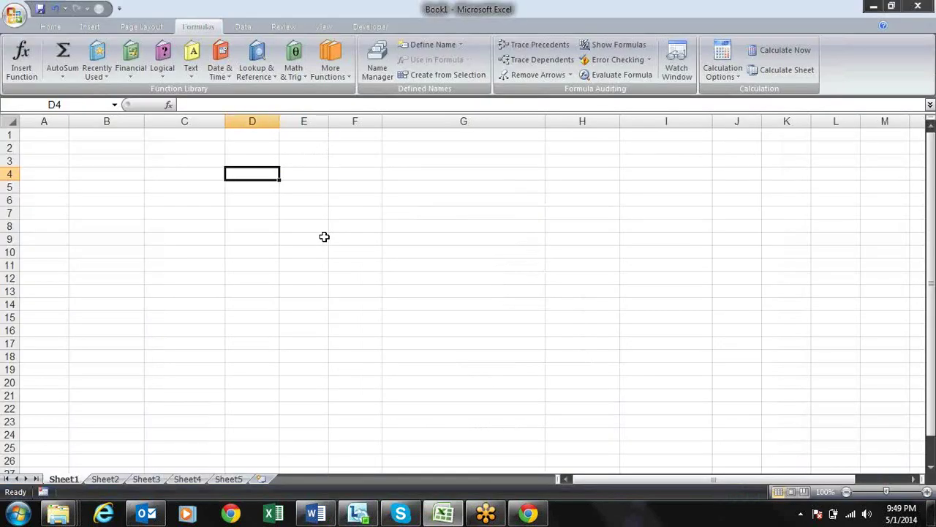
key(Left)
text(N)
key(Escape)
text(nNumber)
key(Tab)
Step: Enter the headings nProduct in D4 and nEven in E4
text(Nprodu)
key(BackSpace)
key(BackSpace)
key(BackSpace)
key(BackSpace)
key(BackSpace)
key(BackSpace)
text(nProduct)
key(Tab)
text(N)
key(BackSpace)
text(nP)
key(BackSpace)
text(Even)
key(Return)
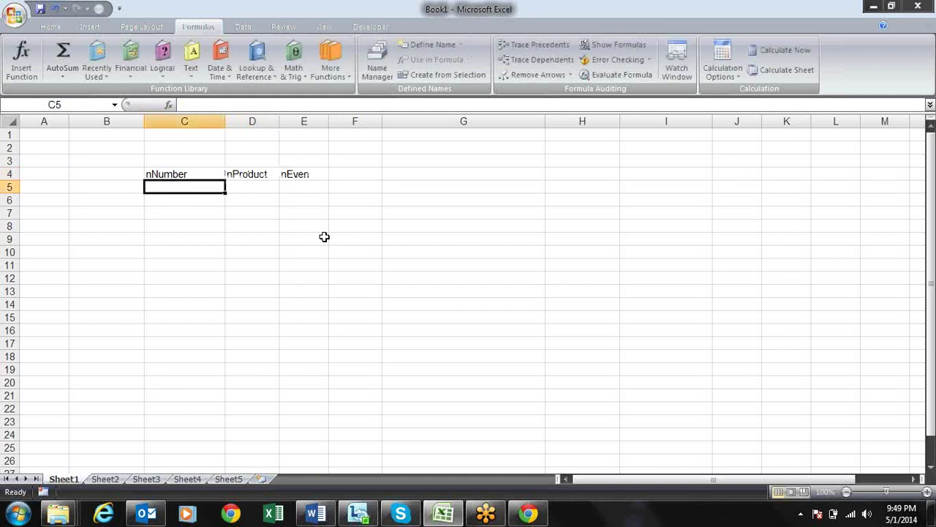
key(Left)
key(alt+Tab)
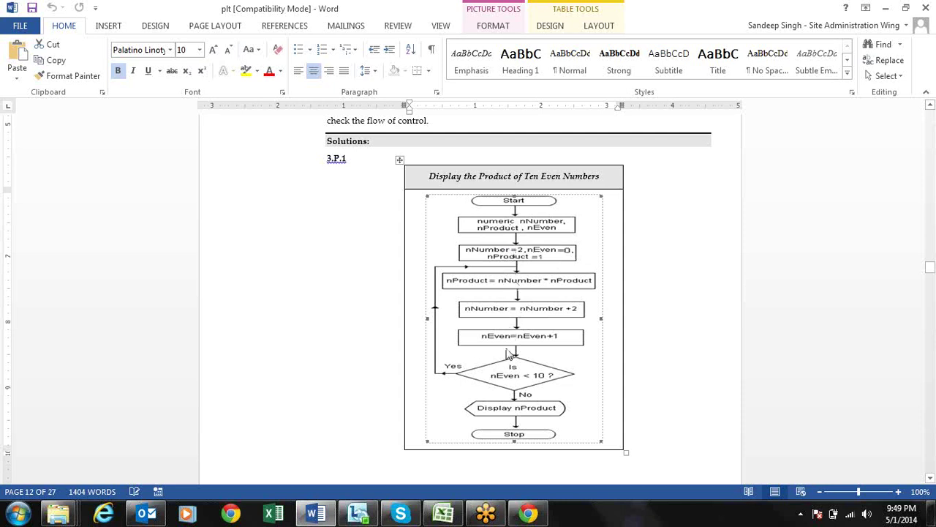
Step: Put 1 in A5 and E5, then fill A5:A14 with the series 1 to 10
key(alt+Tab)
key(Left)
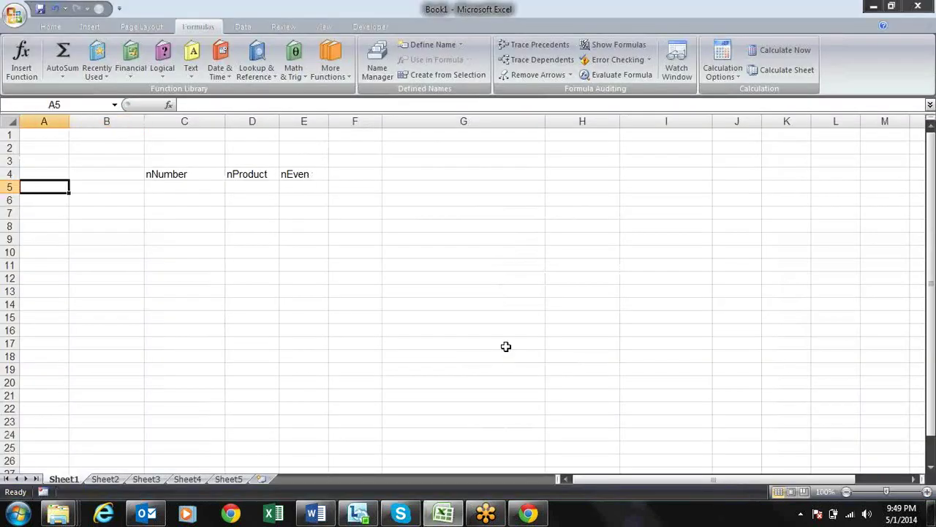
text(1)
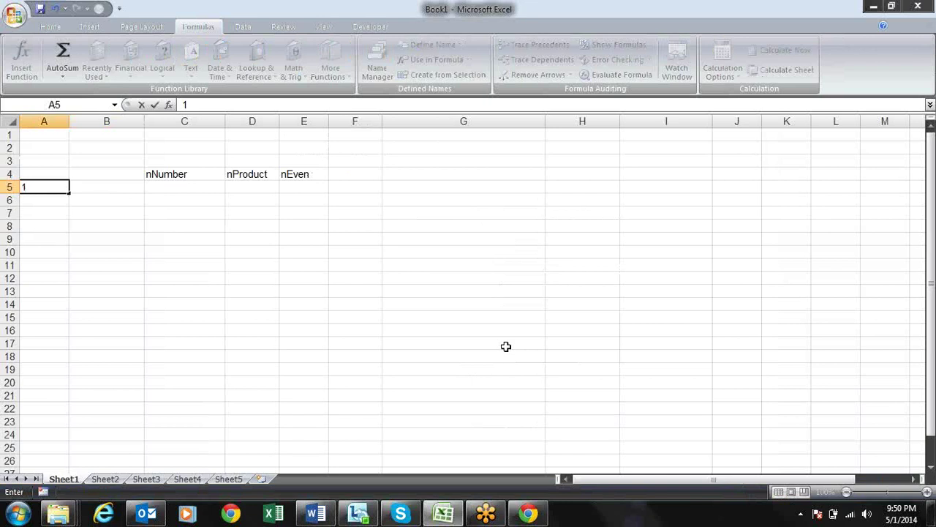
key(Right)
key(Right)
key(Right)
key(Right)
text(1)
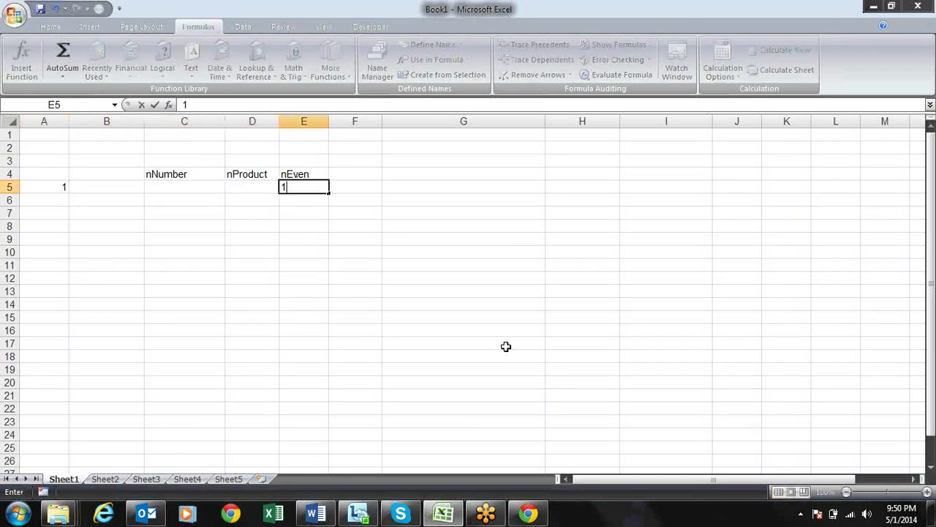
key(Left)
key(Left)
key(Left)
key(Left)
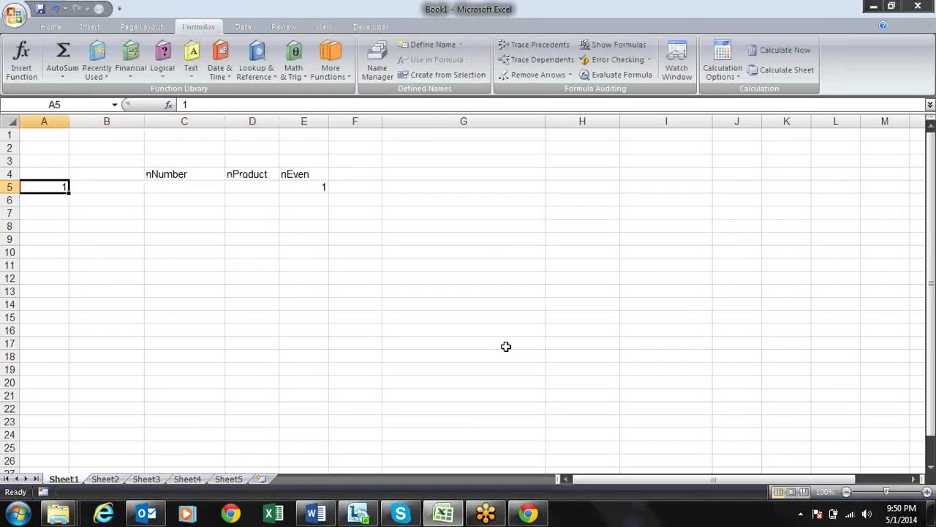
key(alt+Tab)
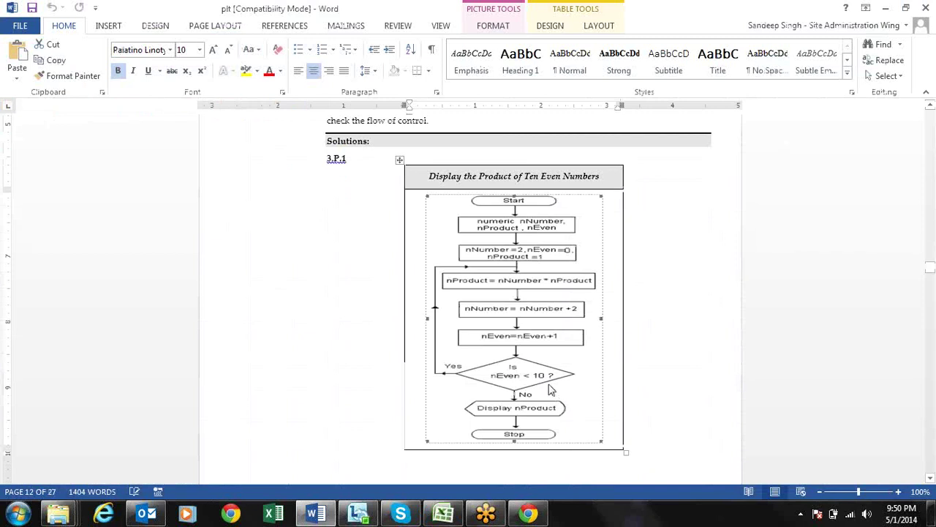
key(alt+Tab)
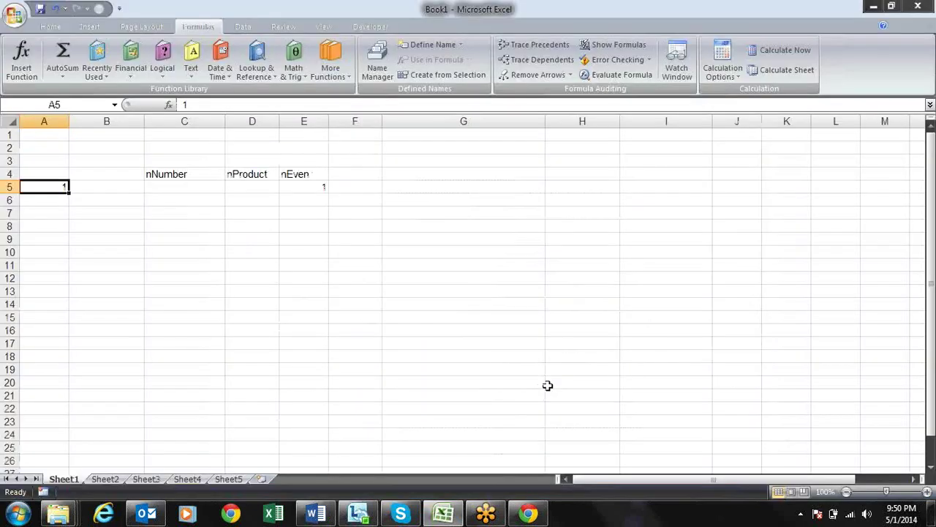
drag(69, 192, 65, 315)
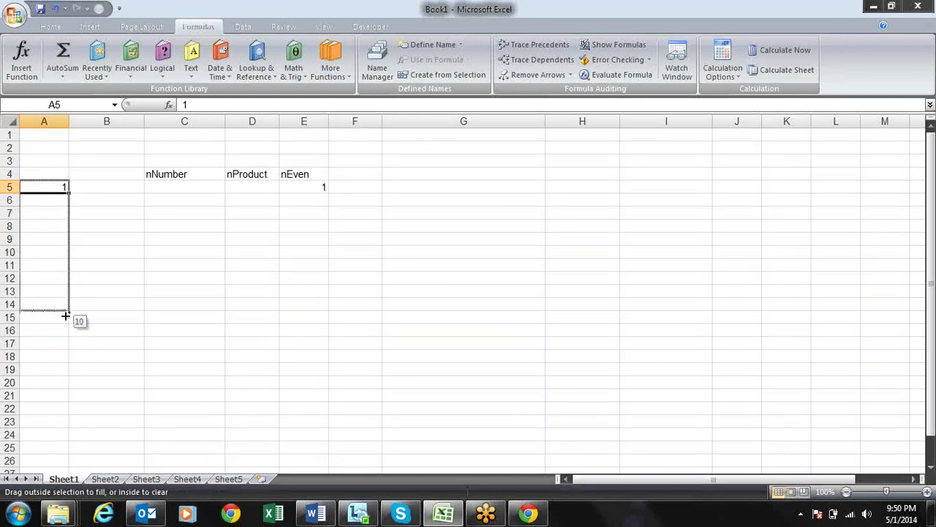
drag(65, 315, 66, 313)
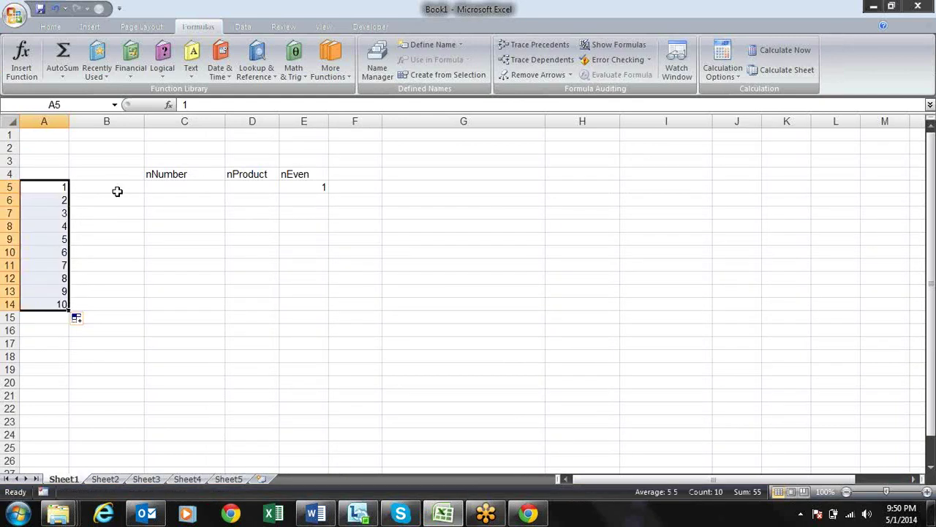
Step: Delete the empty column B so the headings shift to B4:D4
right_click(126, 133)
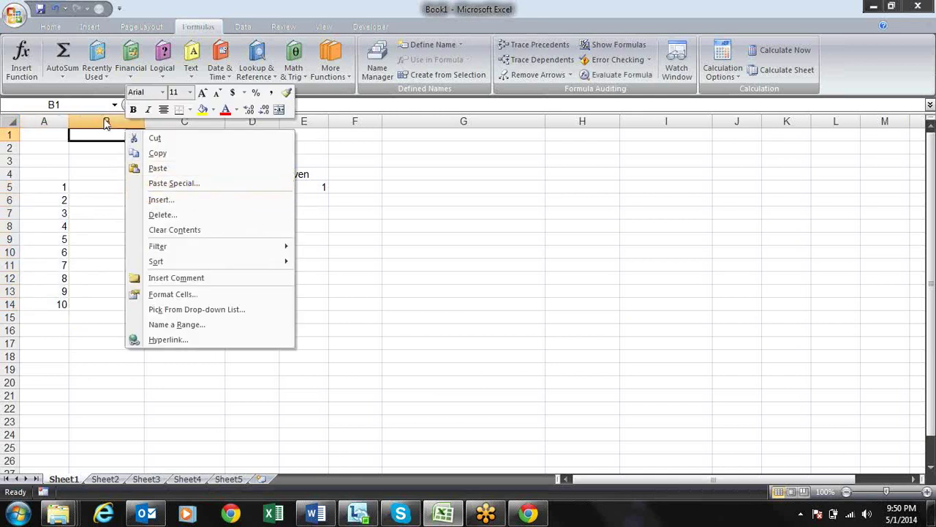
right_click(106, 123)
click(162, 208)
click(108, 186)
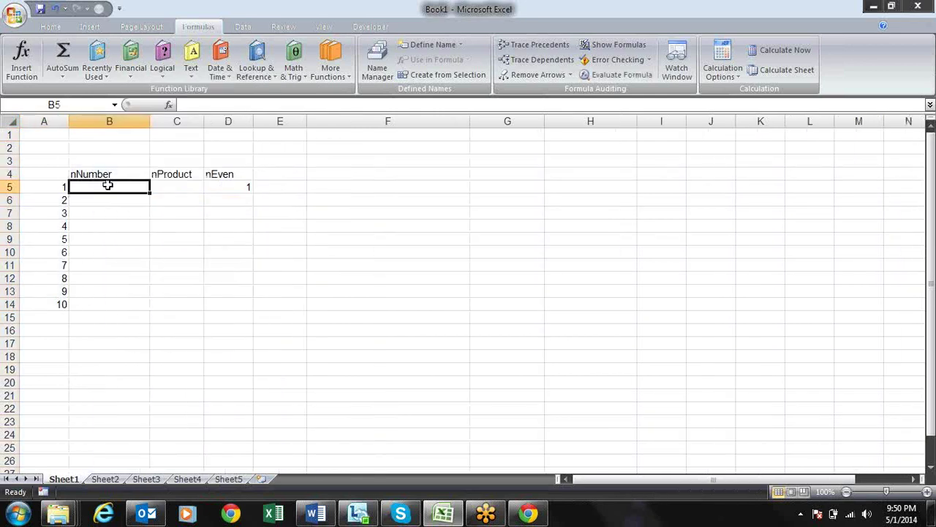
click(217, 188)
key(Left)
key(Left)
key(Right)
key(Right)
key(alt+Tab)
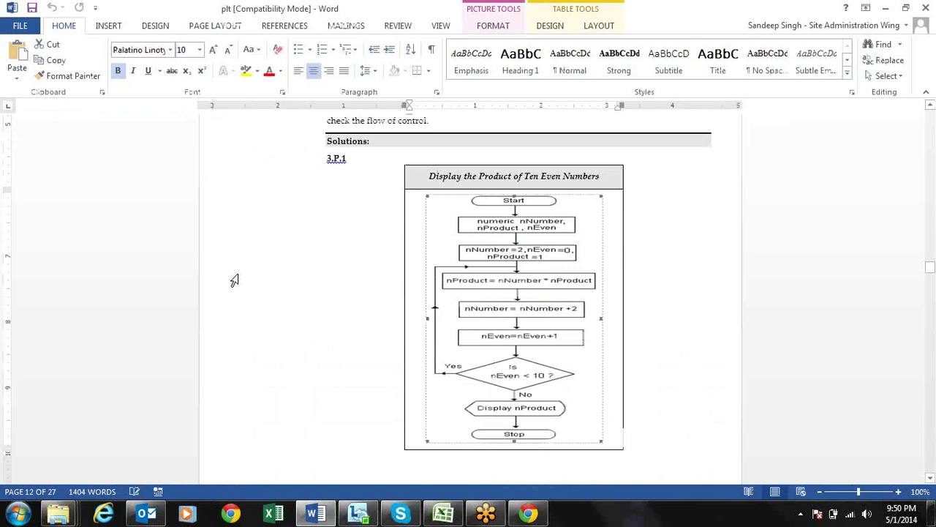
Step: Cut the 1–10 series from A5:A14 and paste it into A6:A15
key(alt+Tab)
key(Left)
key(Left)
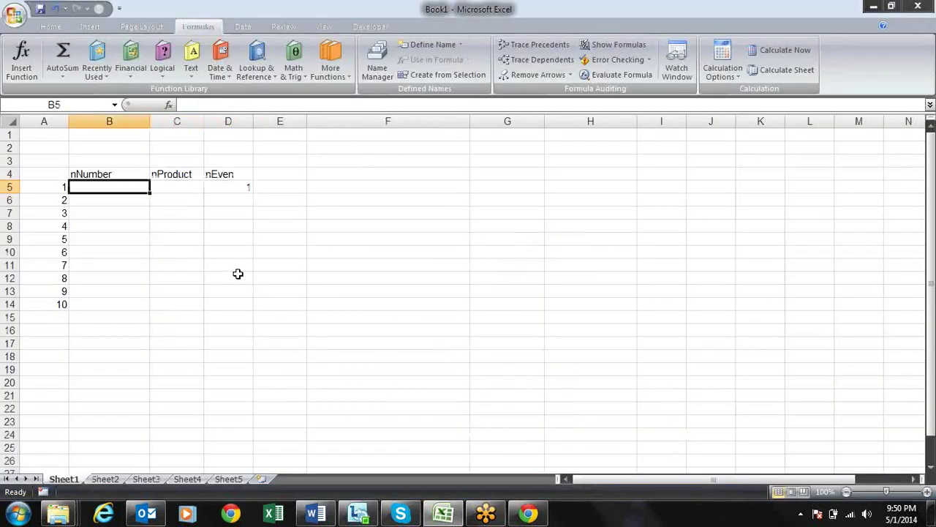
key(Left)
key(Right)
key(Right)
key(Right)
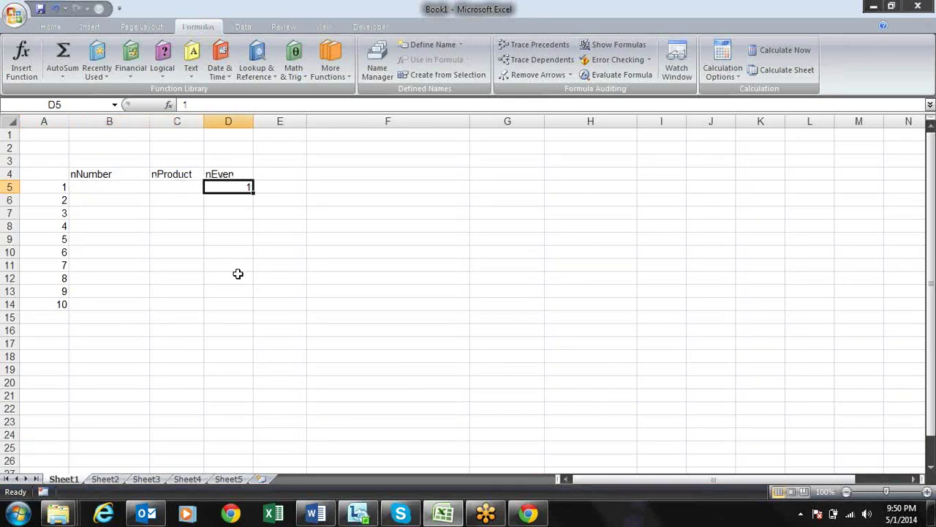
key(alt+Tab)
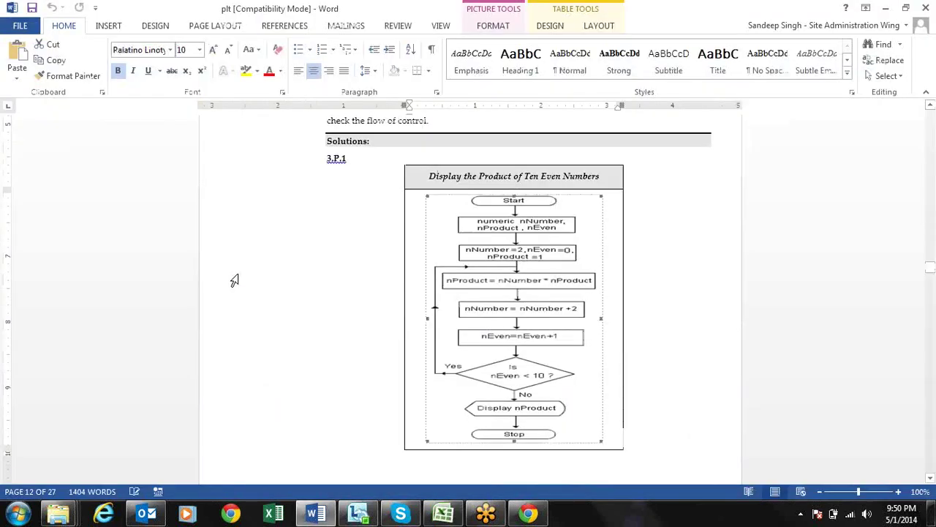
key(alt+Tab)
key(Left)
key(Left)
key(Left)
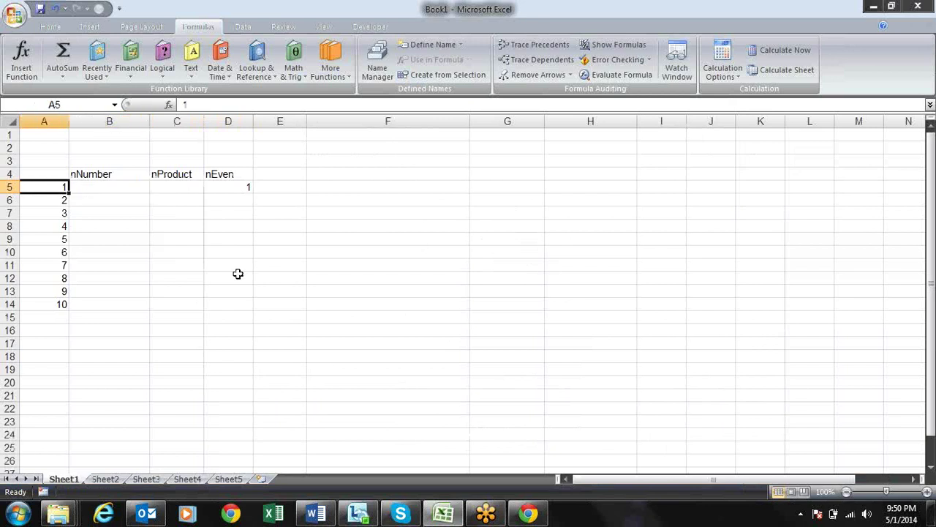
key(ctrl+shift+Down)
key(ctrl+x)
key(Down)
key(ctrl+v)
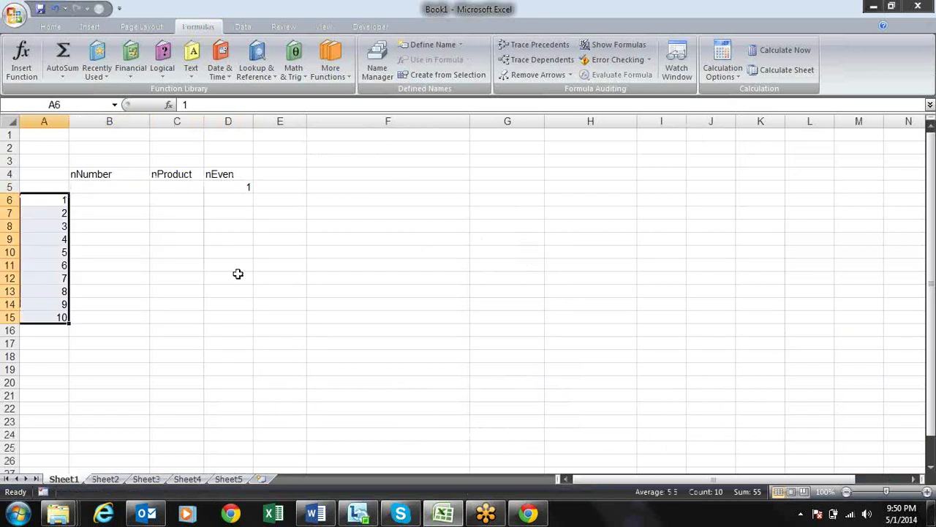
Step: Return to row 5 and compare the sheet with the Word flowchart
key(Up)
key(Right)
key(Right)
key(Right)
key(alt+Tab)
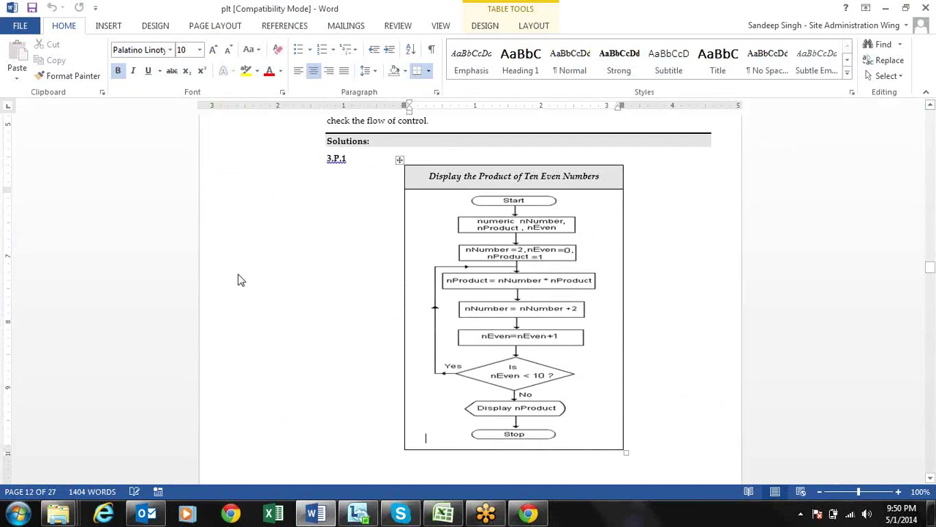
key(alt+Tab)
key(alt+Tab)
key(alt+Tab)
Step: Enter 2 as the starting nNumber value in B5
key(Left)
text(2)
key(Right)
key(alt+Tab)
key(alt+Tab)
key(Right)
key(Left)
key(Right)
key(Right)
key(Left)
key(Right)
key(Right)
key(Right)
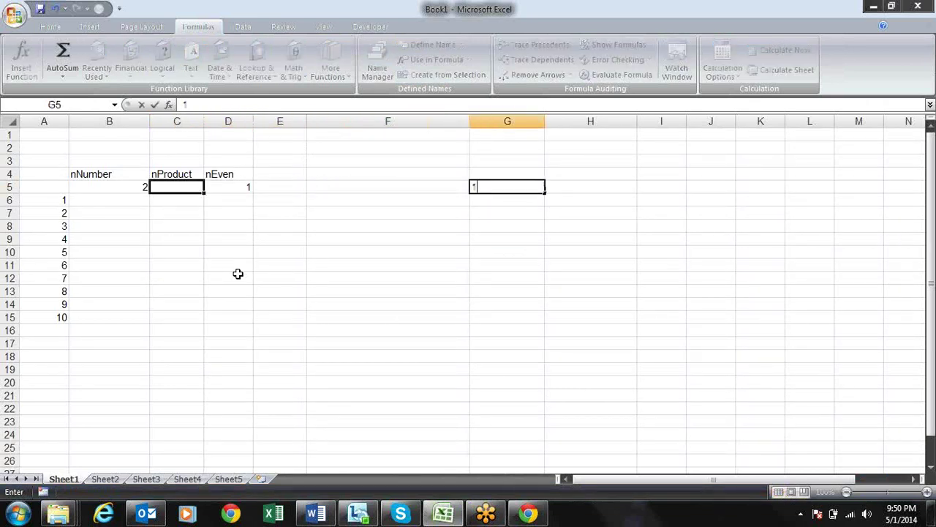
key(Left)
key(Left)
key(Left)
key(Left)
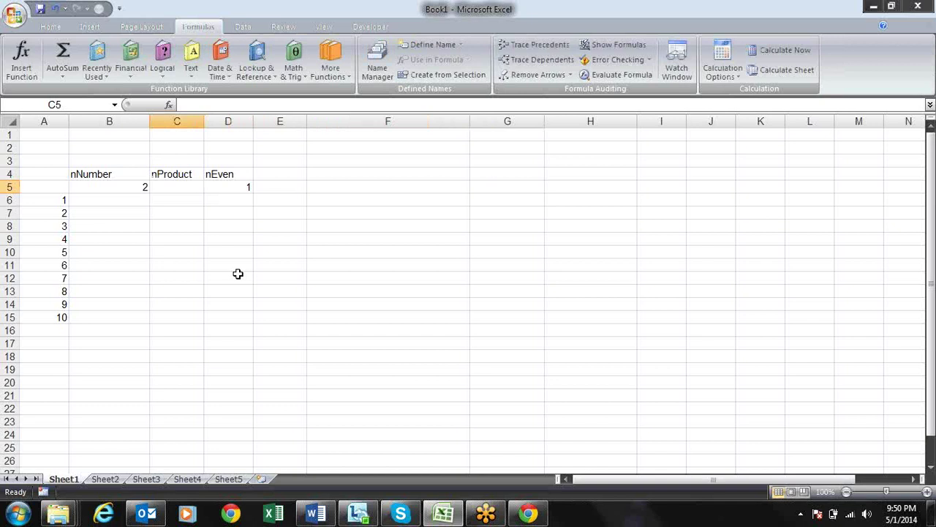
Step: Enter 1 for nProduct in C5 and 0 for nEven in D5
text(1)
key(Return)
key(Up)
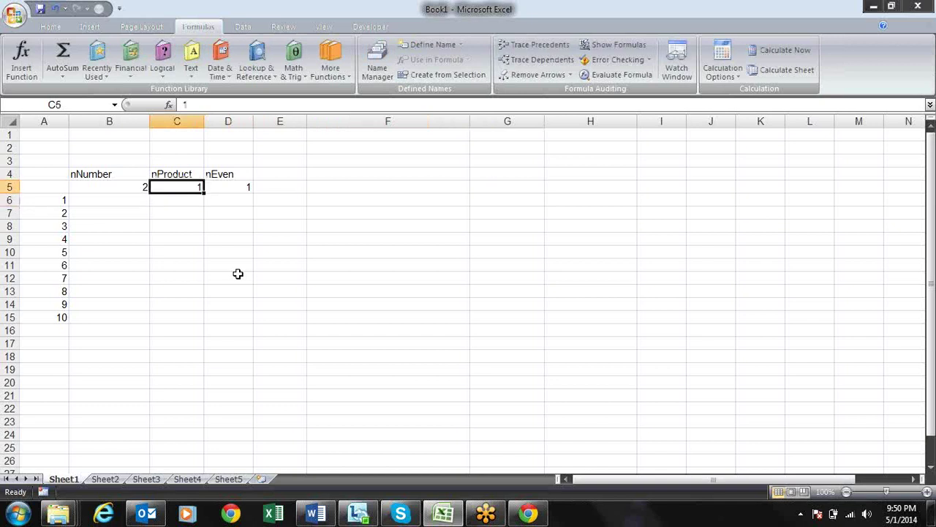
key(Right)
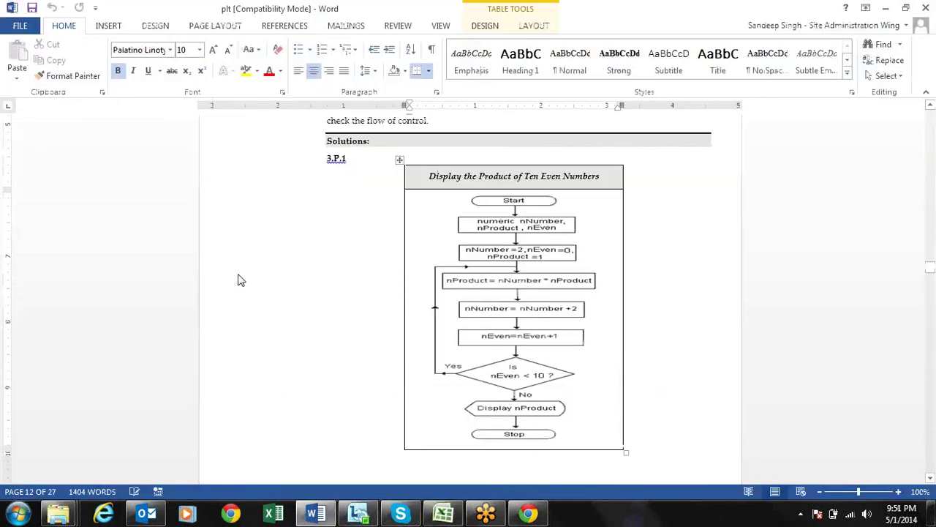
text(0)
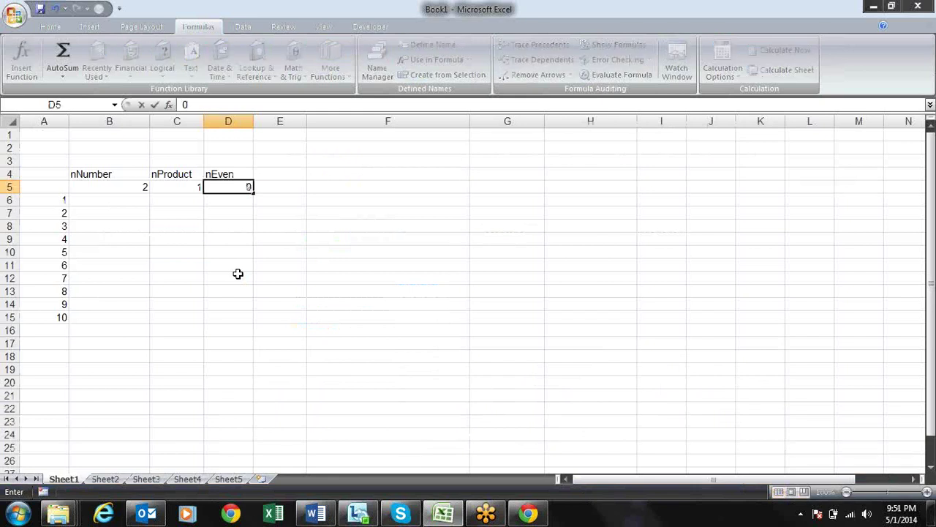
key(Return)
Step: Compare the starting row with the flowchart and move to B6 for the first loop formula
key(alt+Tab)
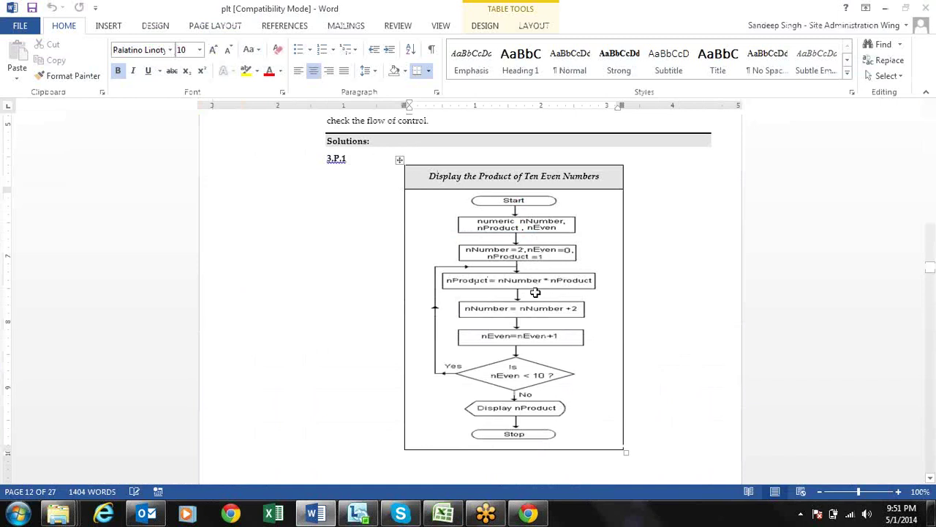
key(alt+Tab)
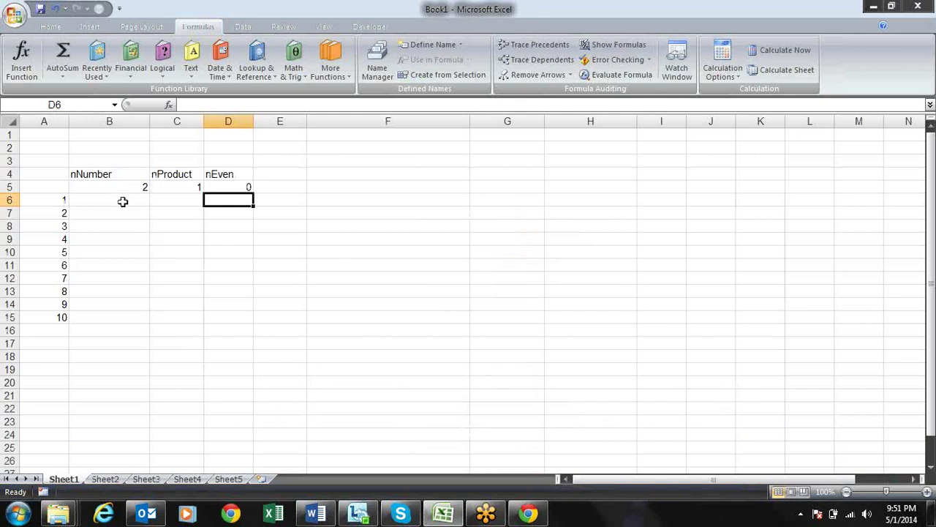
click(123, 202)
click(180, 200)
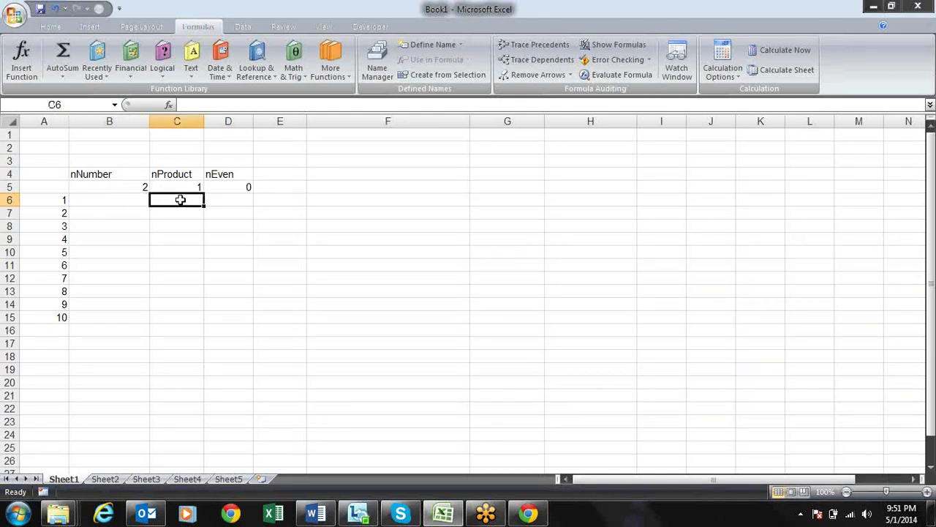
key(alt+Tab)
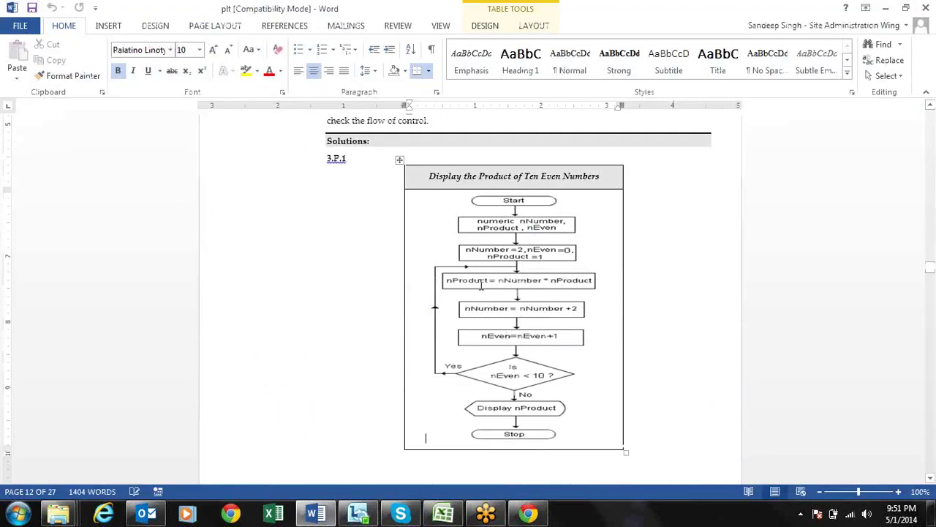
key(alt+Tab)
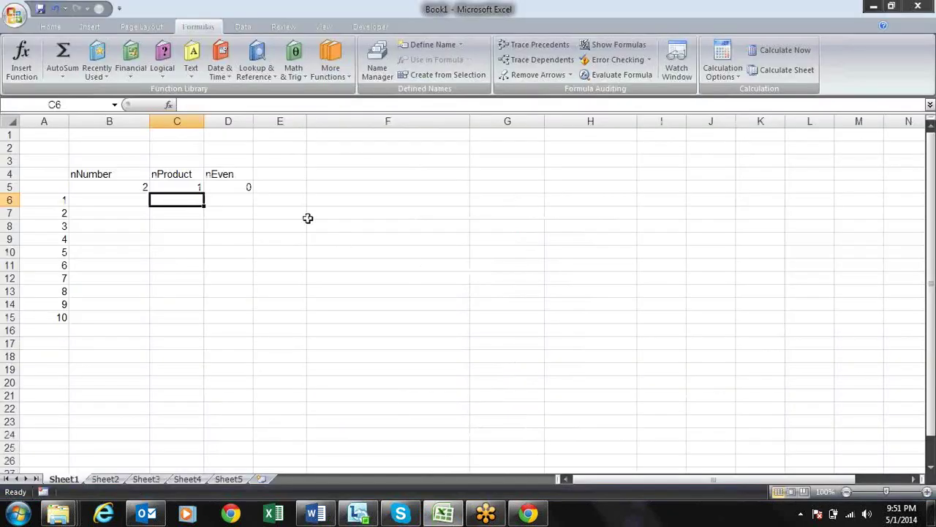
key(Left)
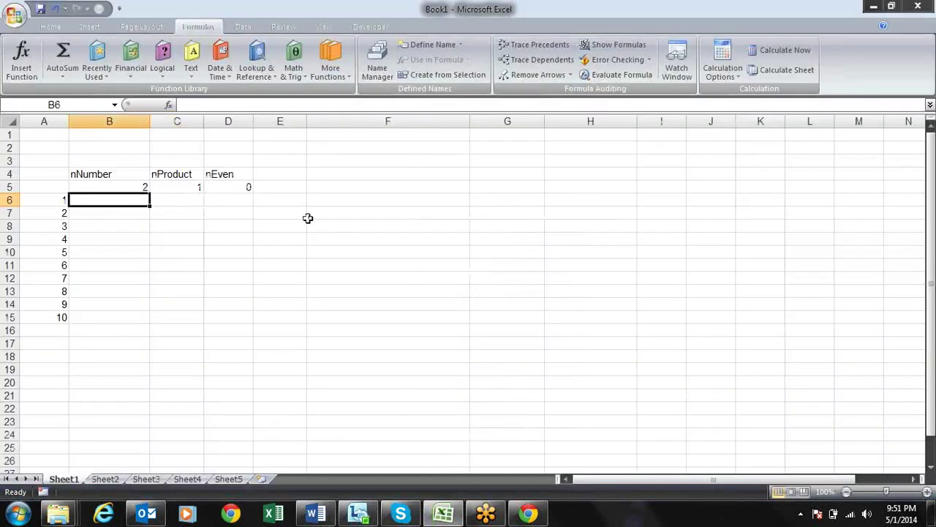
Step: Enter =B5*C5 in B6 and check it against the flowchart
text(=)
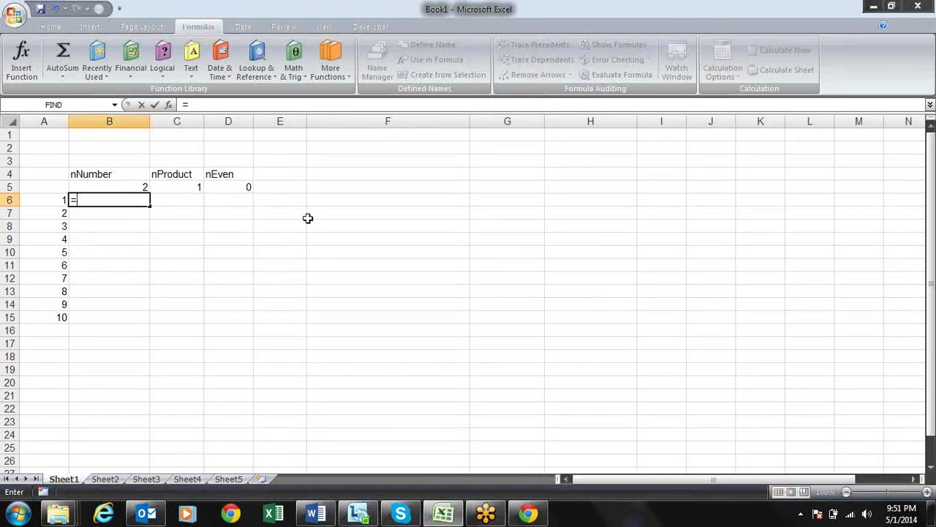
key(Up)
text(*)
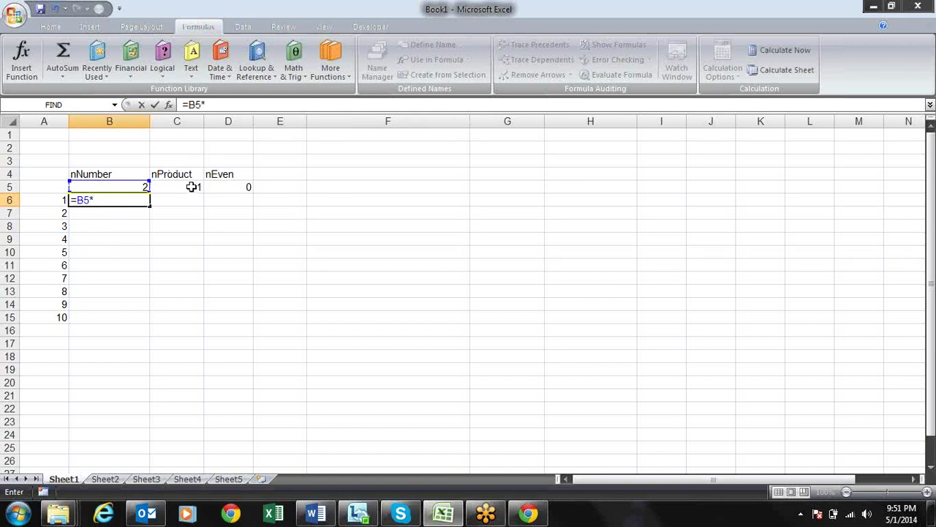
click(191, 186)
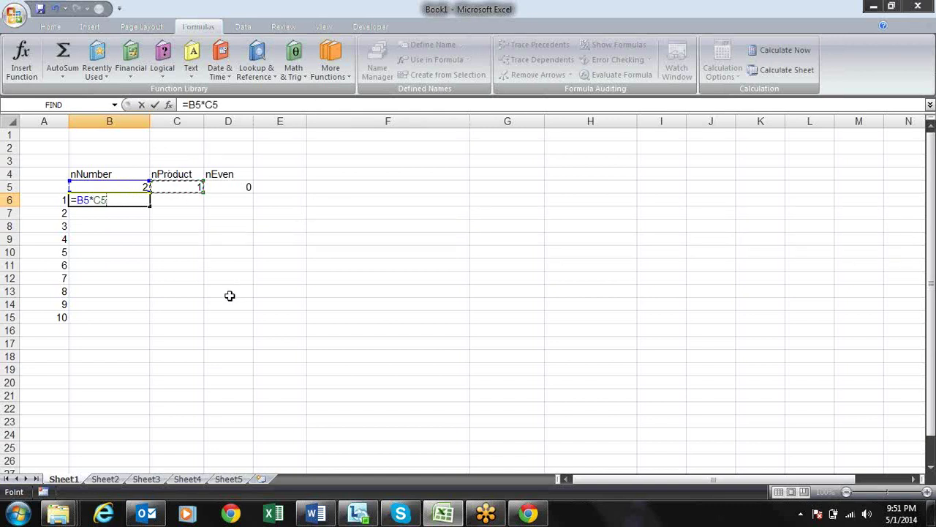
key(Return)
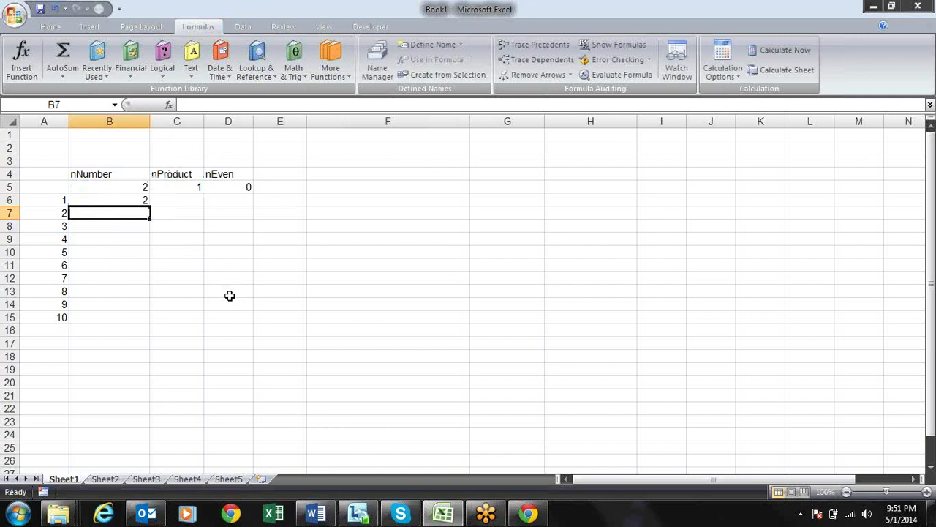
key(Up)
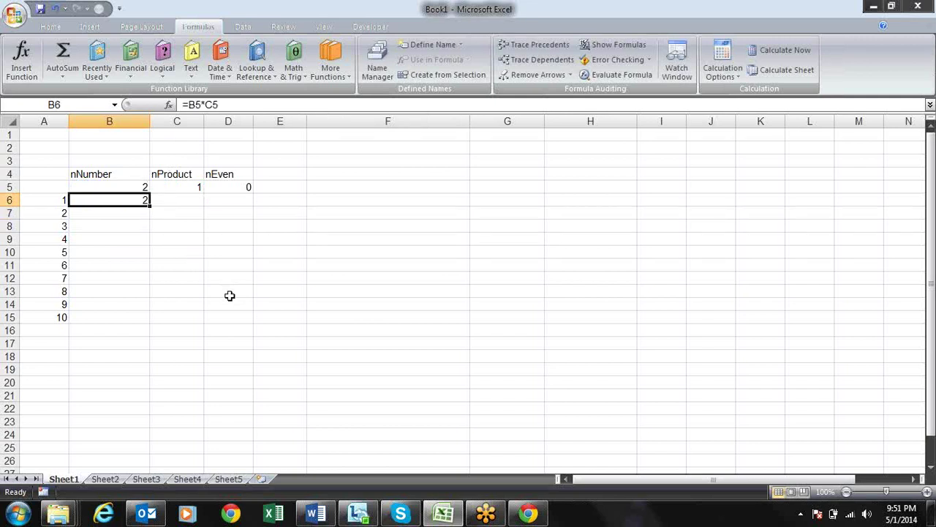
key(alt+Tab)
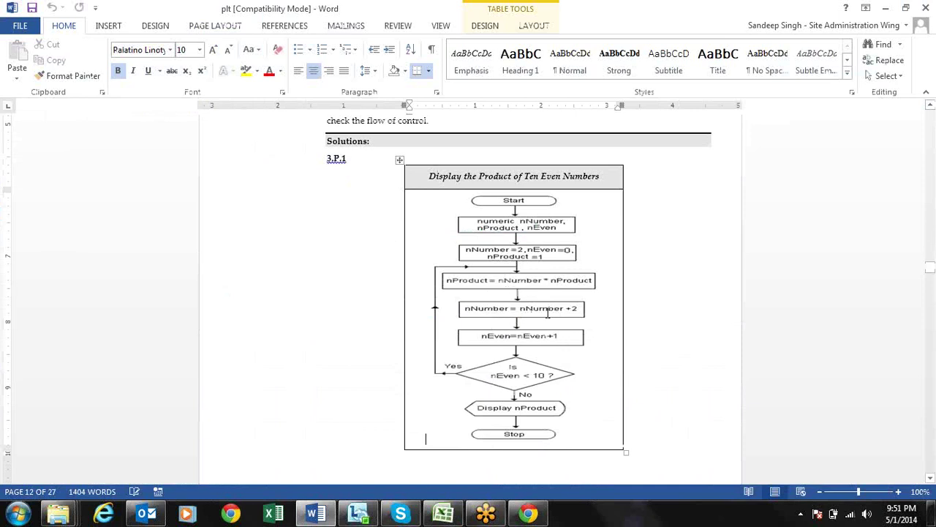
key(alt+Tab)
Step: Enter =C5+2 in C6 and check it against the flowchart
text(=)
key(Up)
text(+)
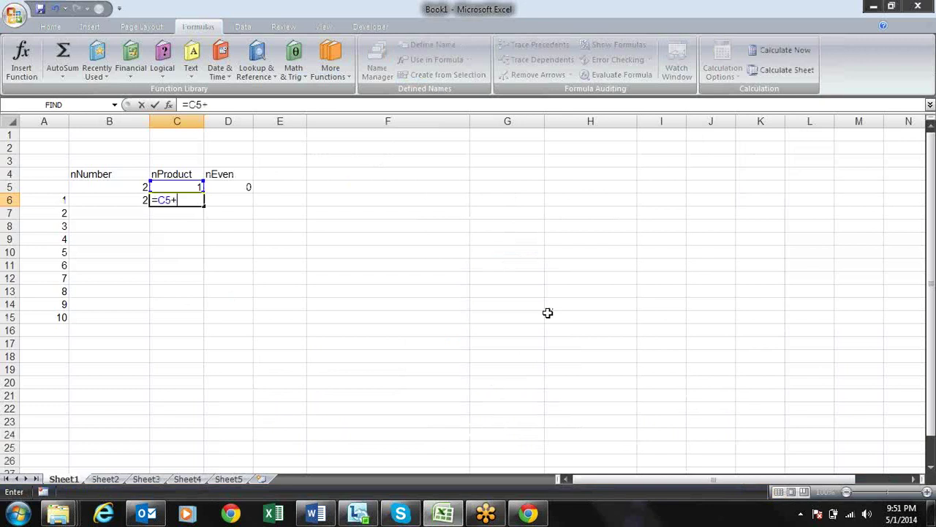
text(2)
key(Return)
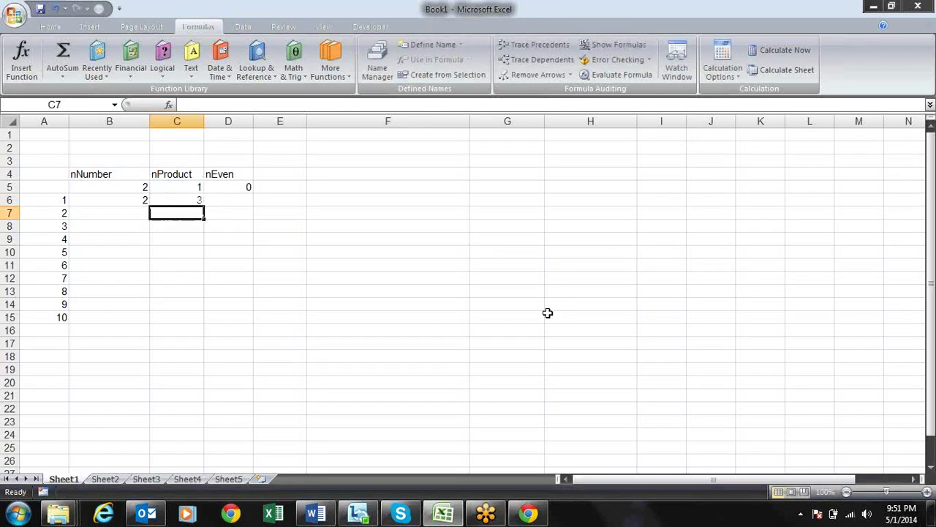
key(Up)
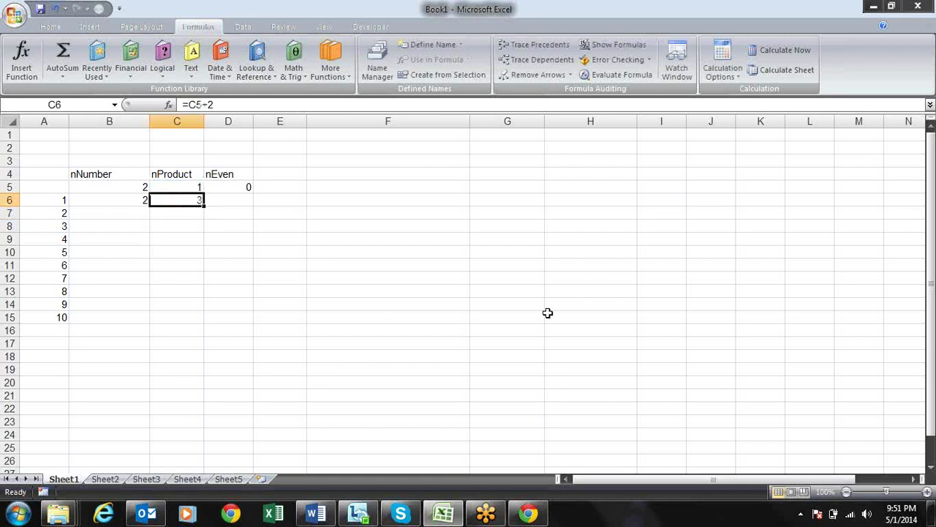
key(alt+Tab)
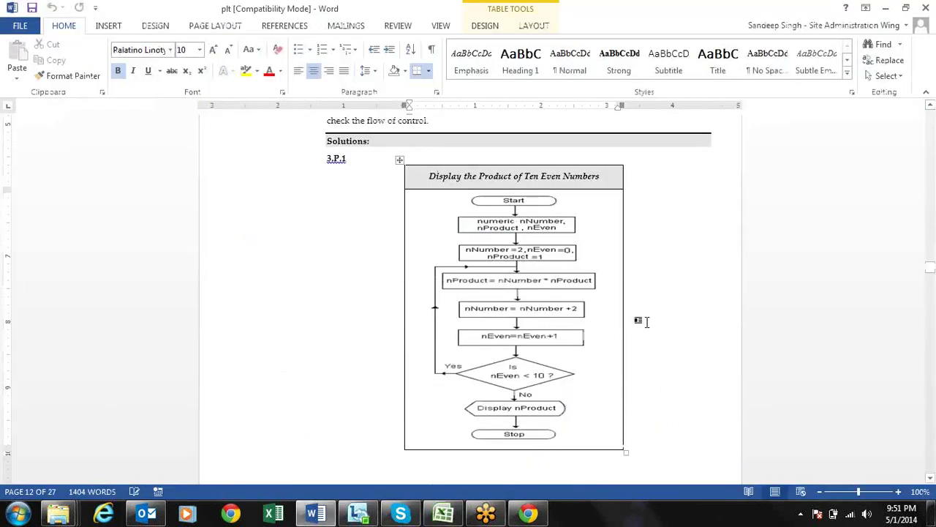
key(alt+Tab)
Step: Enter =D5+1 in D6 to count the nEven iterations
key(Right)
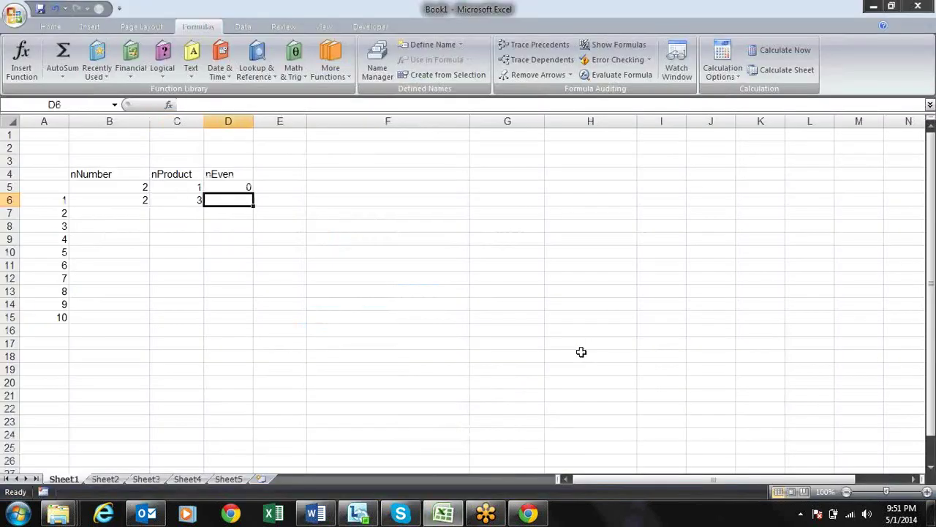
text(=)
key(Up)
text(+)
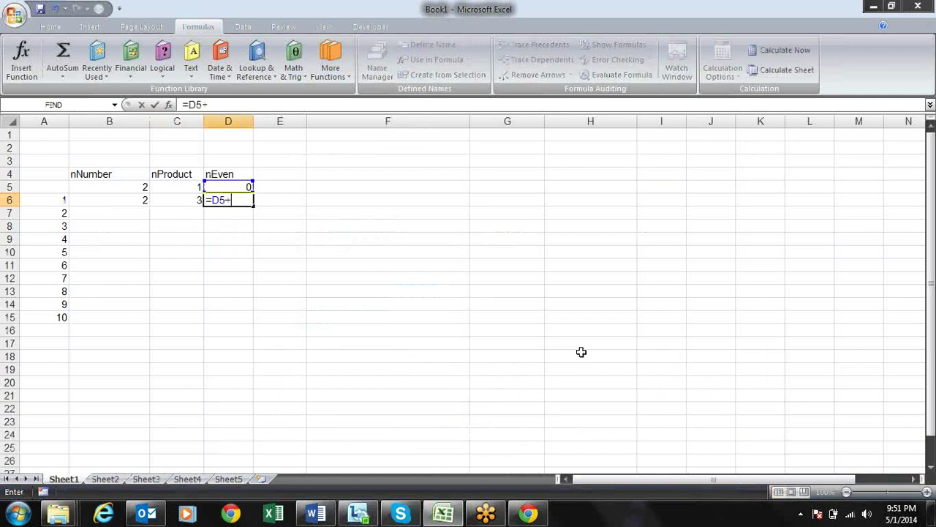
text(1)
key(Return)
key(Up)
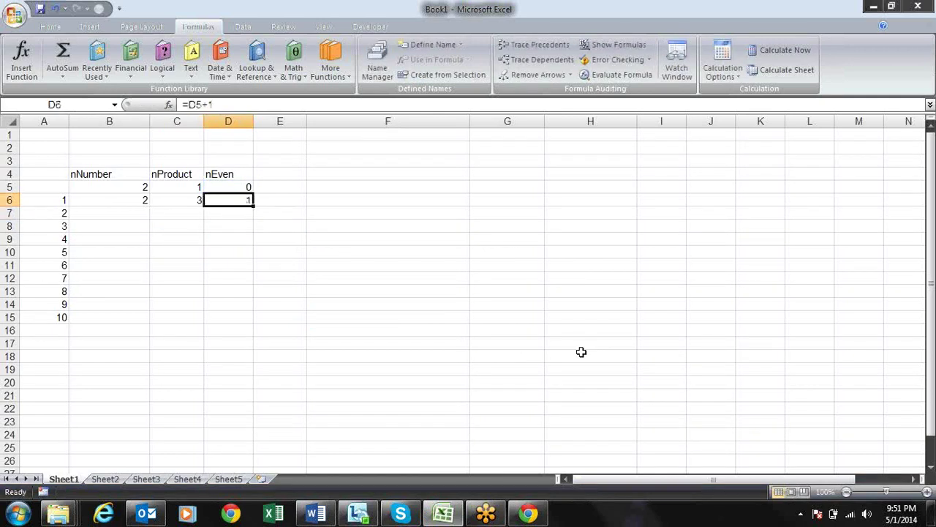
key(Left)
key(Left)
key(shift+Right)
key(shift+Right)
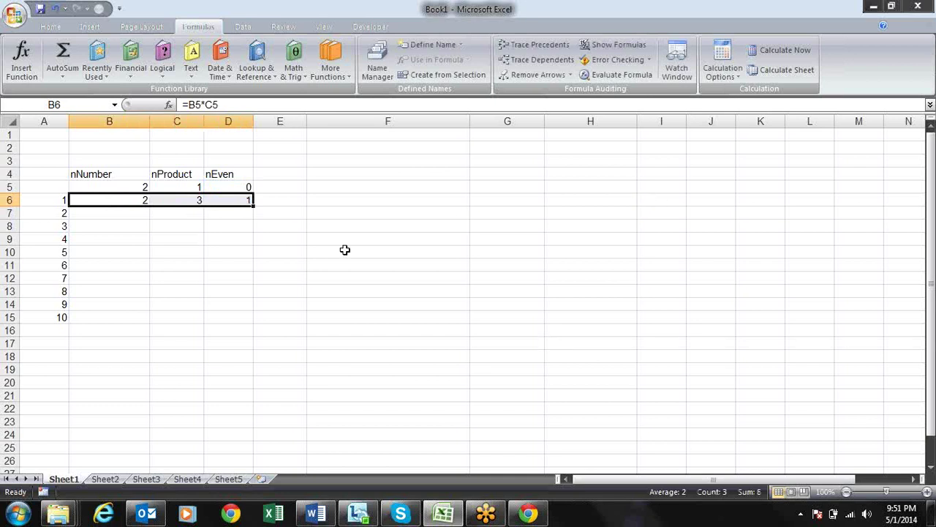
drag(253, 207, 246, 322)
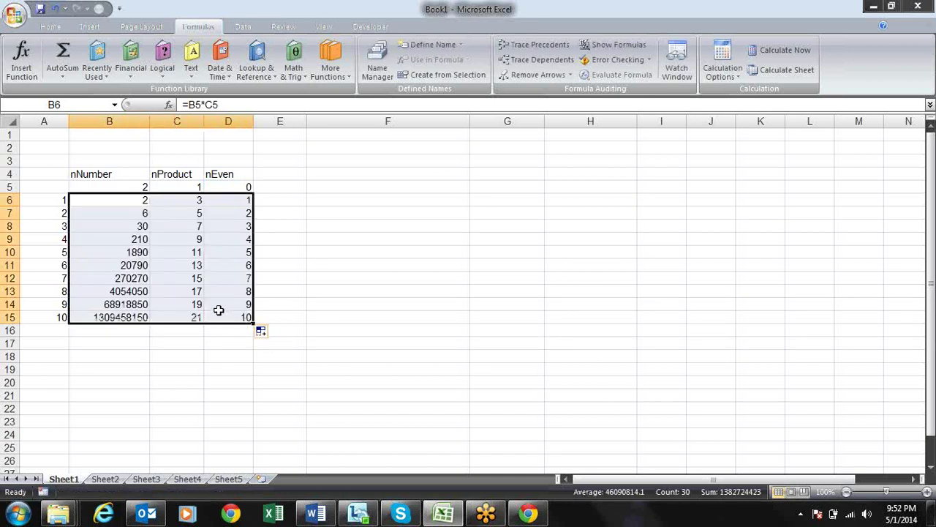
click(147, 249)
click(144, 204)
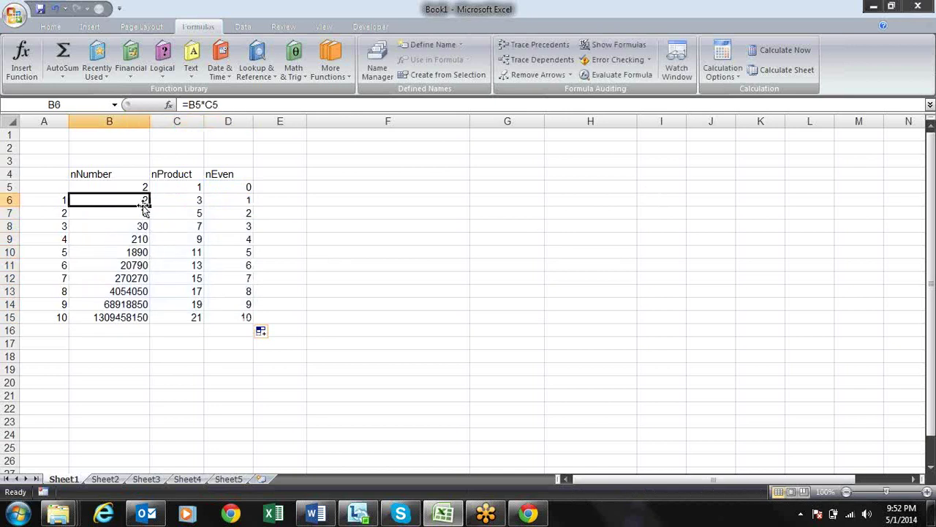
click(143, 213)
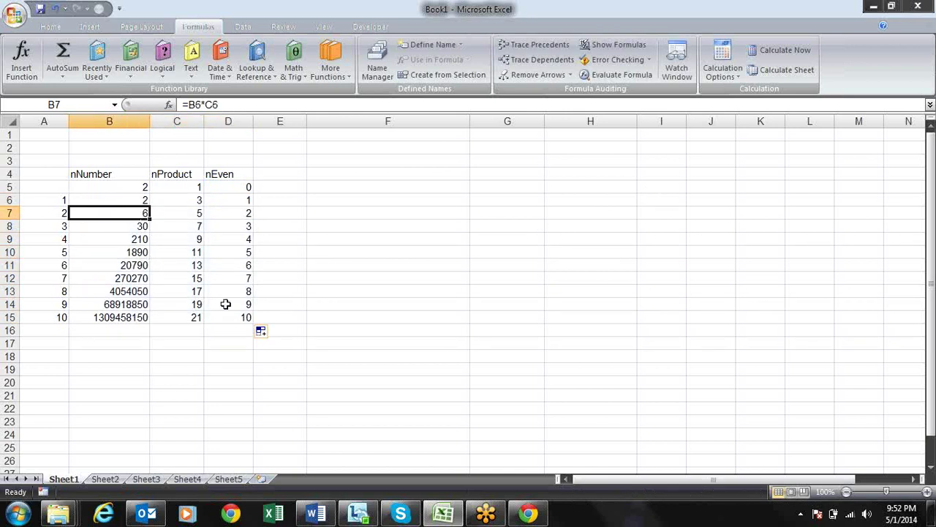
key(Up)
key(F2)
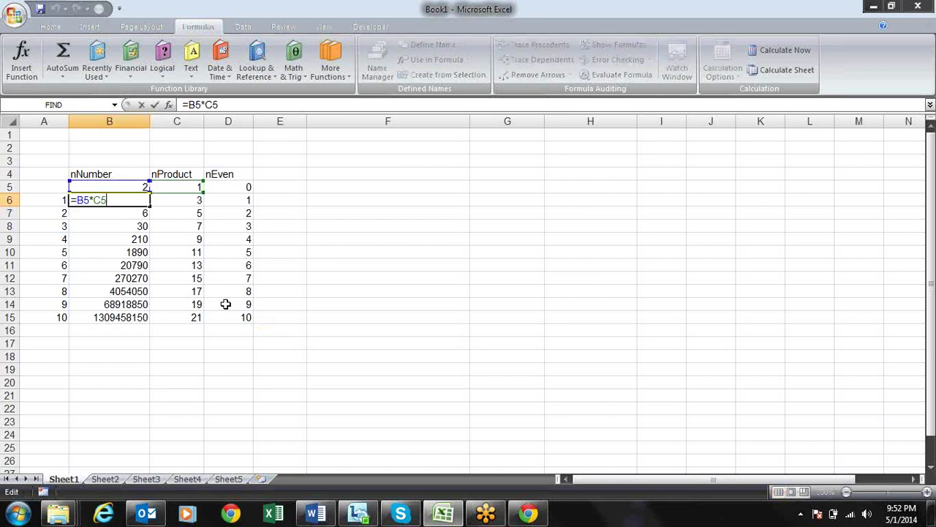
key(Return)
key(F2)
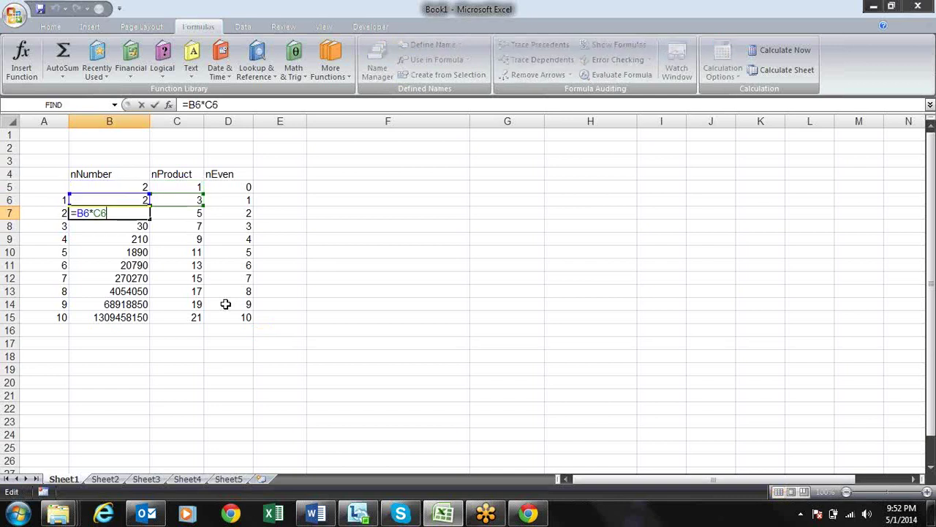
key(Return)
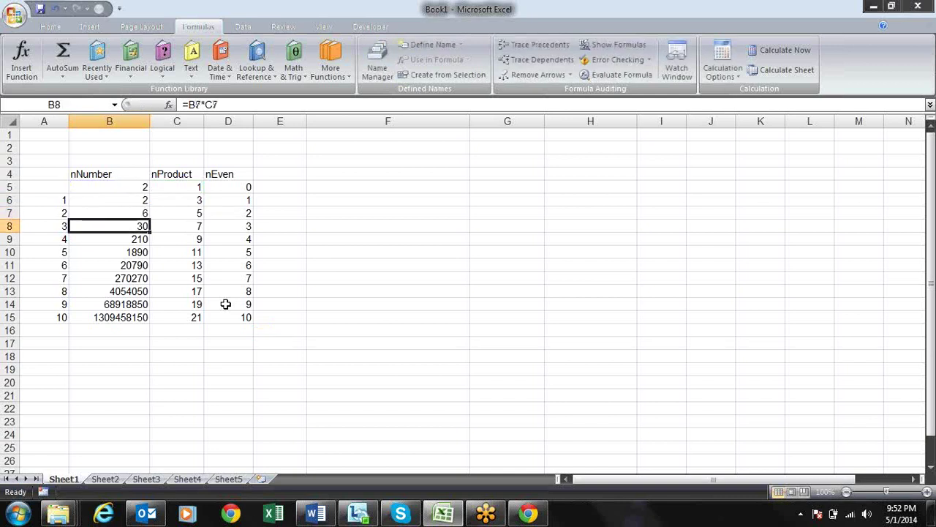
key(F2)
key(Return)
key(F2)
key(Return)
key(F2)
key(Return)
key(F2)
key(Return)
key(alt+Tab)
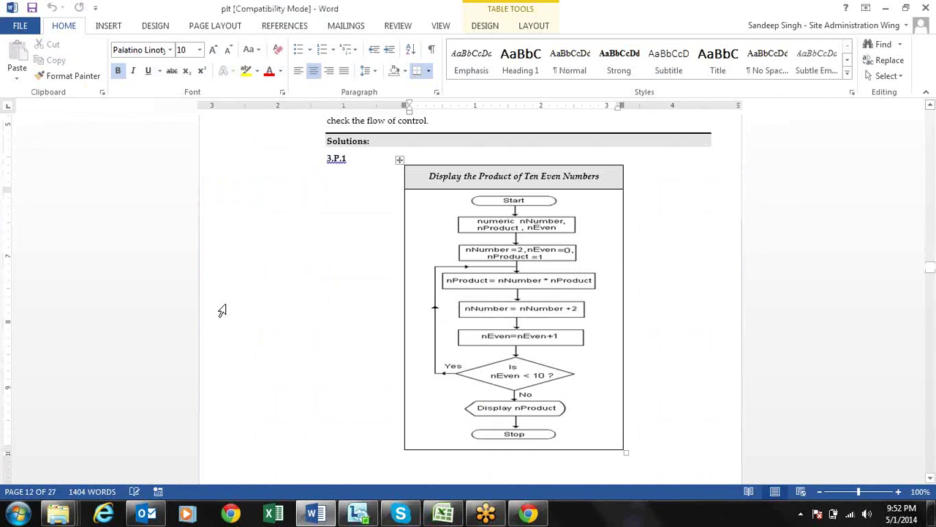
key(alt+Tab)
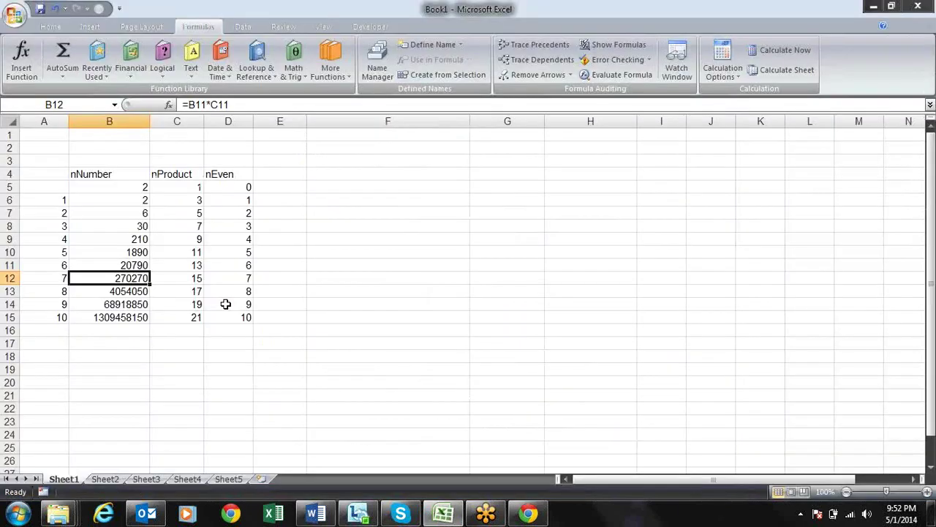
key(Right)
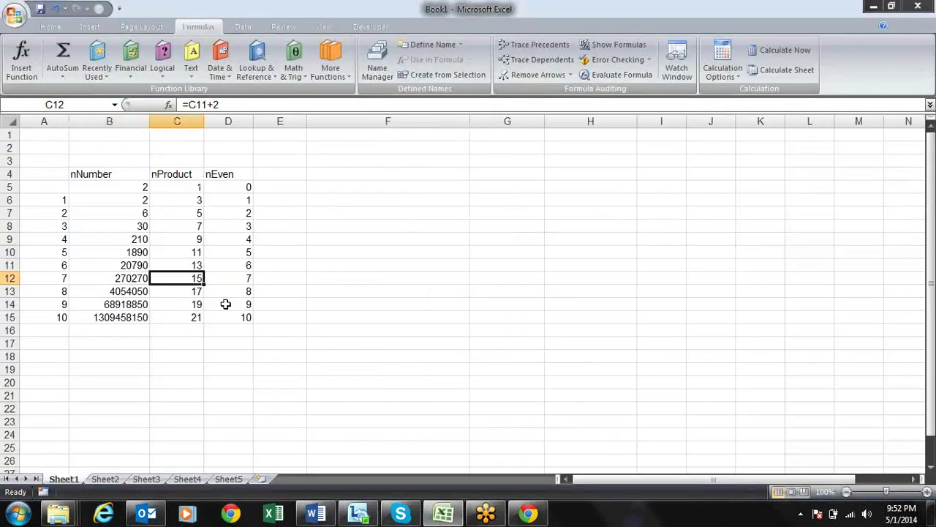
key(Down)
key(Down)
key(Down)
key(alt+Tab)
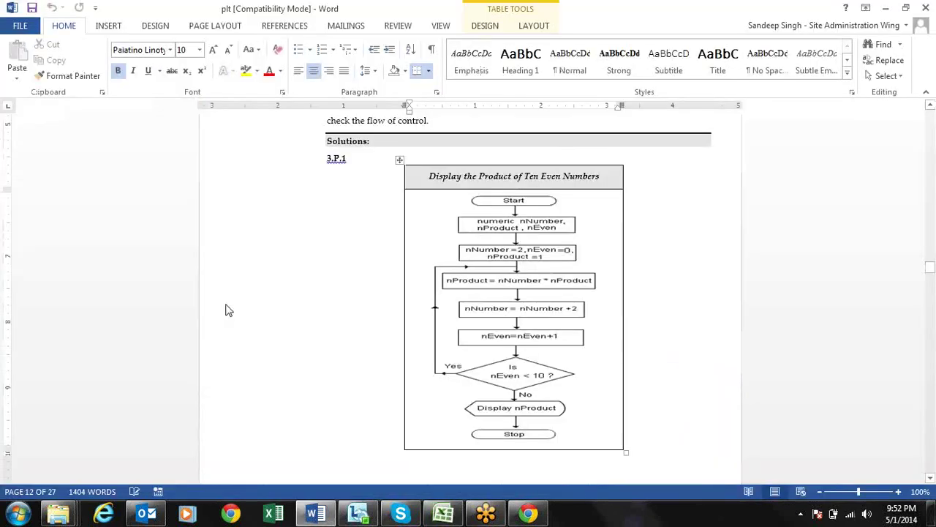
key(alt+Tab)
key(Up)
key(Up)
key(Up)
key(Up)
key(Up)
key(Up)
key(Up)
key(Up)
key(Up)
key(Left)
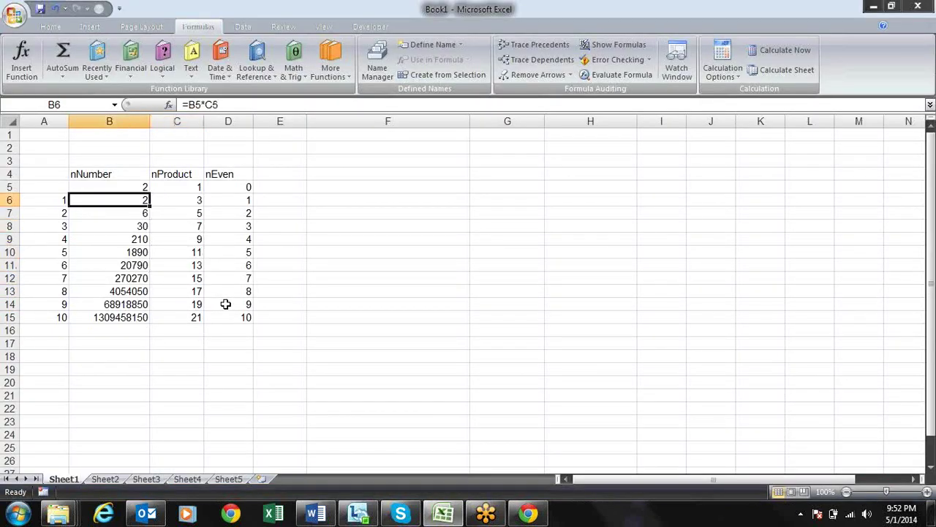
key(Right)
key(Left)
key(Right)
key(alt+Tab)
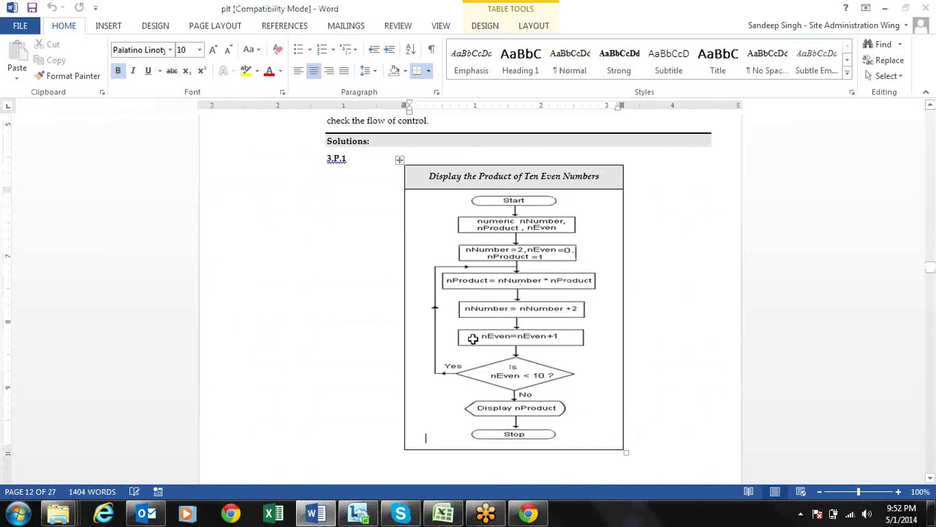
key(alt+Tab)
key(Left)
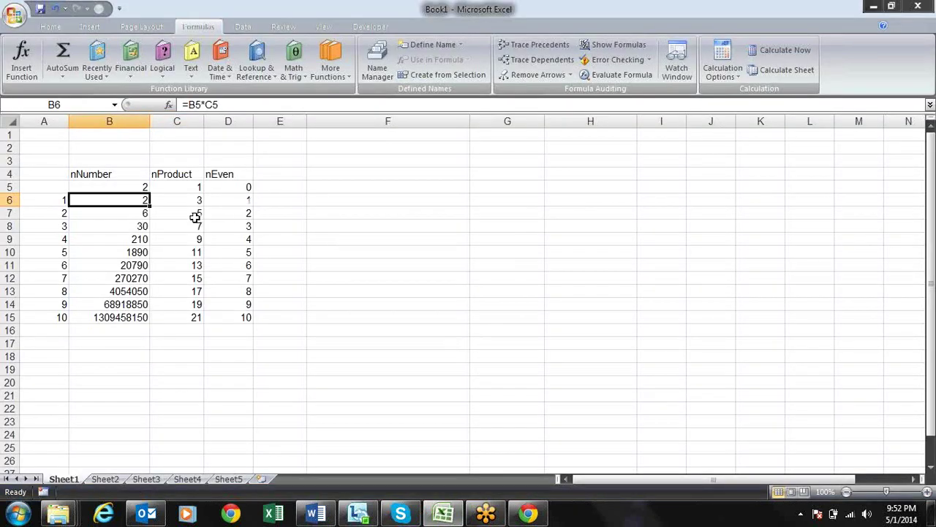
Step: Replace the C6 formula with the product =B5*C5
click(194, 200)
text(=)
key(Up)
key(Left)
text(*)
key(Up)
key(Return)
key(Up)
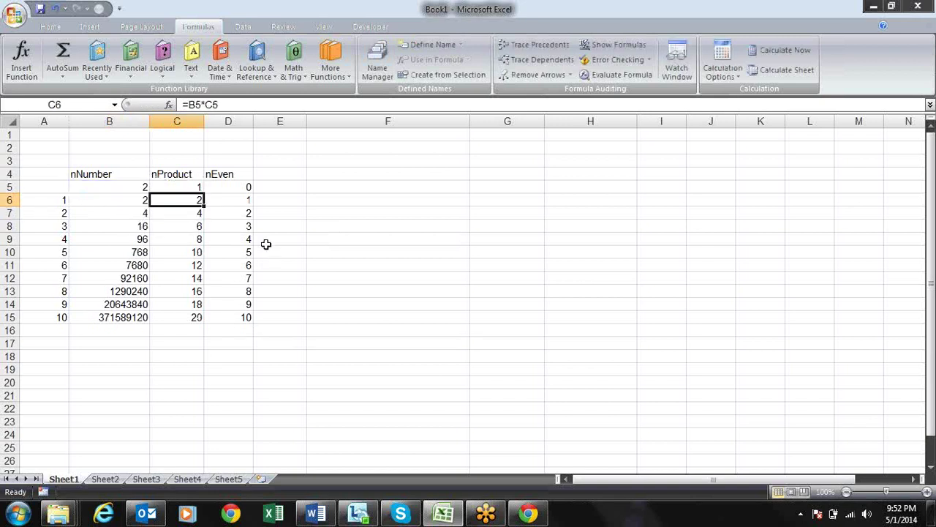
Step: Change B6 to =B5+2 and select the row 6 formulas B6:D6
click(145, 198)
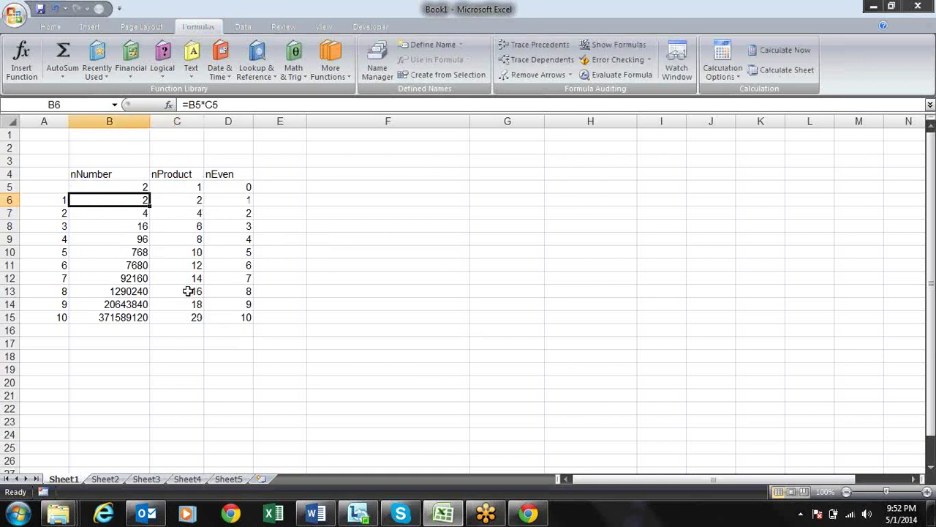
key(alt+Tab)
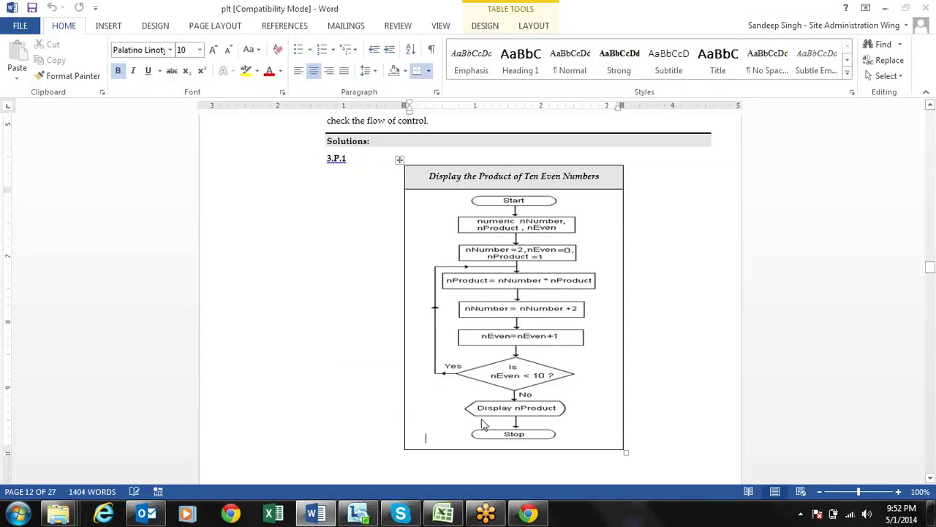
key(alt+Tab)
text(=B5)
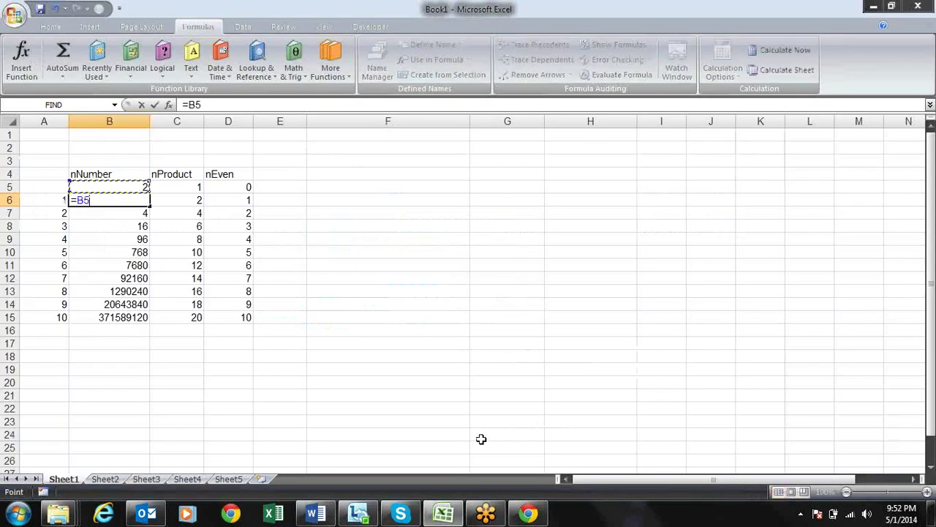
text(+2)
key(Return)
key(Up)
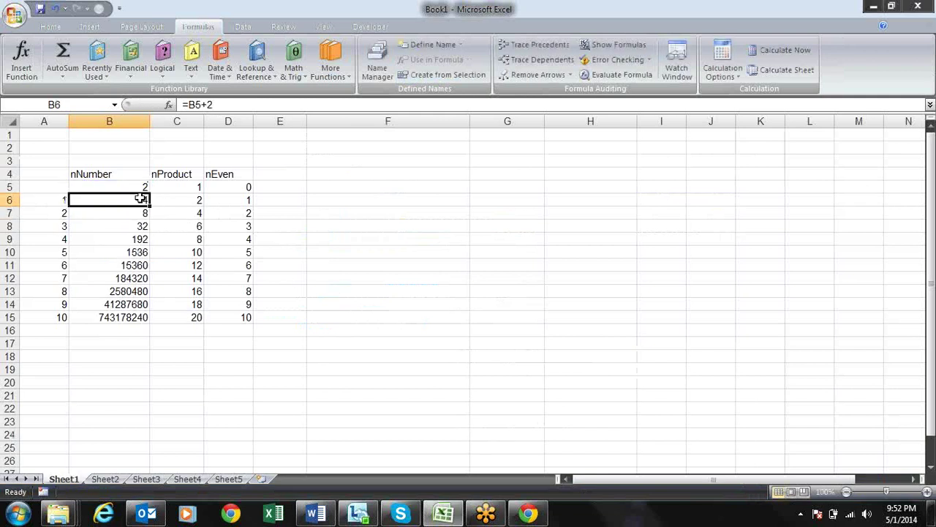
mouse_move(142, 199)
mouse_down()
mouse_move(244, 200)
mouse_move(249, 318)
mouse_up()
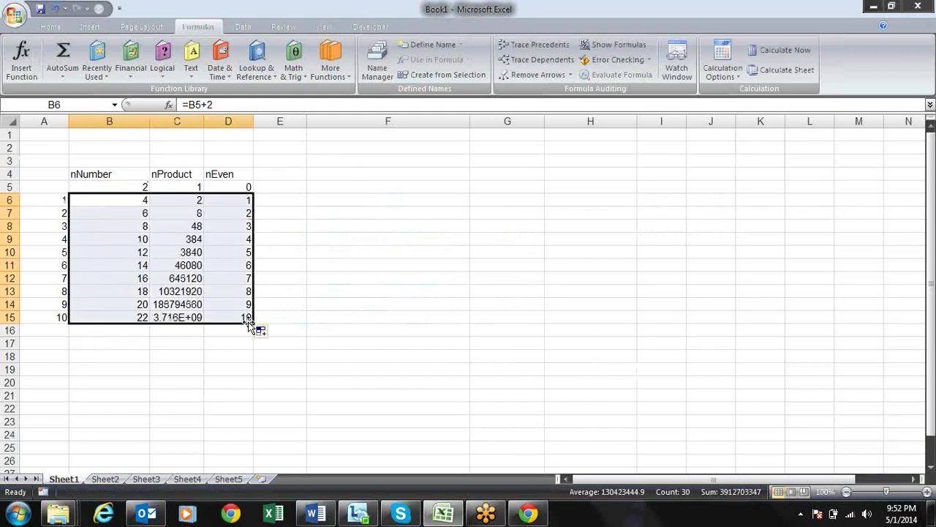
Step: Recheck the column C formulas from C8 down to C15, re-entering them with F2
click(311, 304)
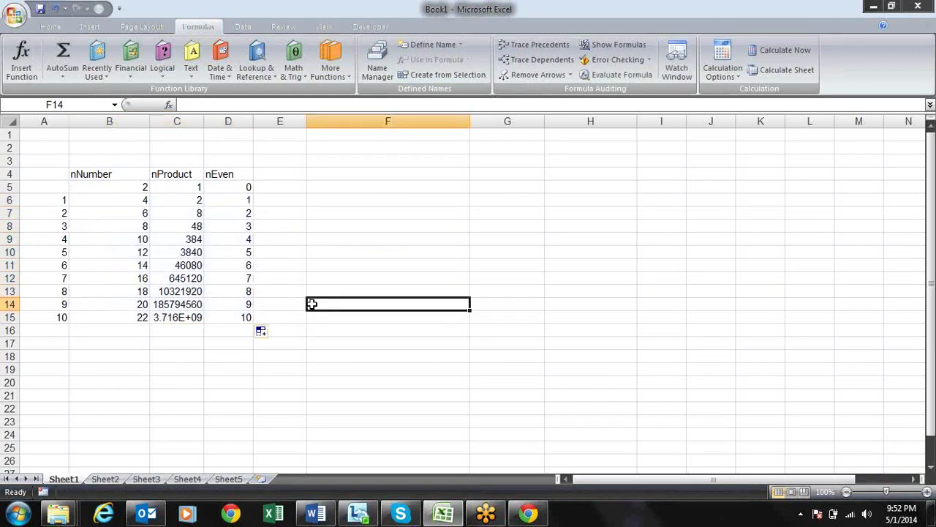
click(196, 222)
key(Up)
key(Down)
key(Down)
key(Down)
key(F2)
key(Return)
key(F2)
key(Return)
key(F2)
key(Return)
key(F2)
key(Return)
key(F2)
key(Return)
key(F2)
key(Return)
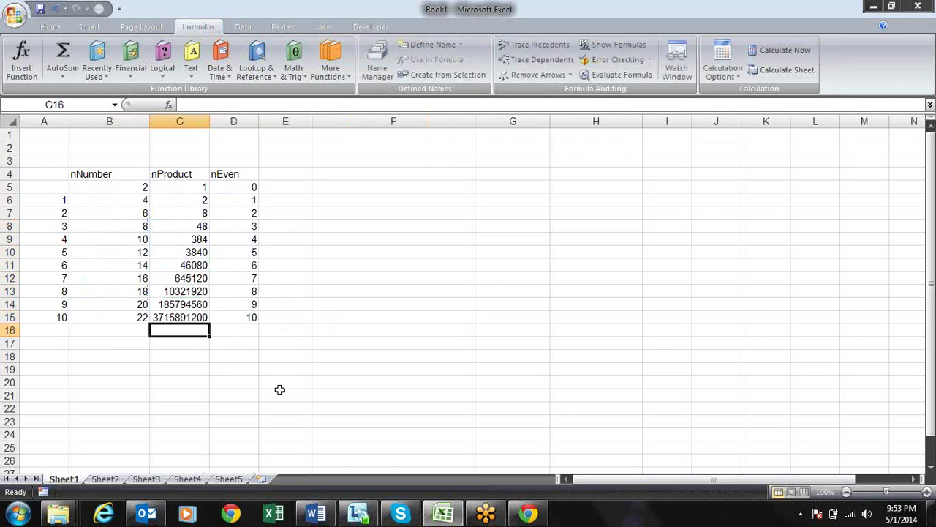
key(Up)
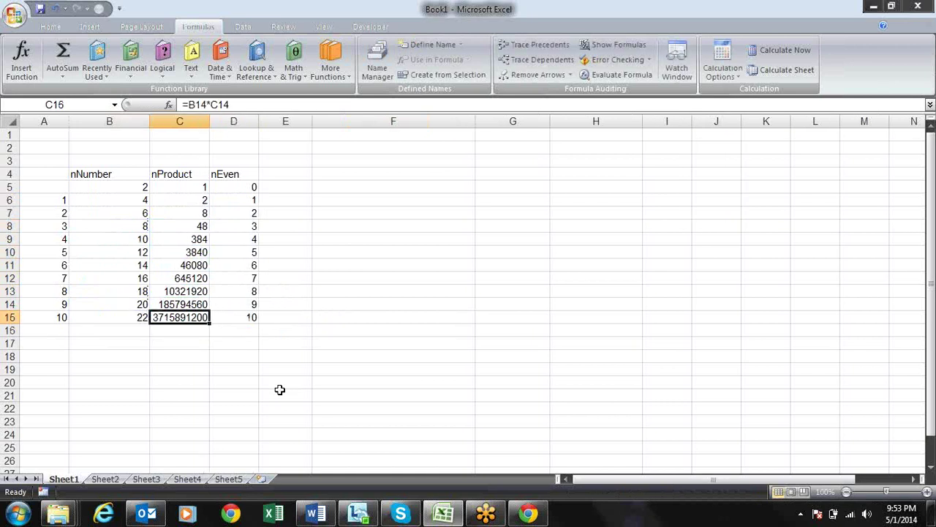
key(Up)
Step: Compare the table with the flowchart, stepping down the nEven column and back to C15
key(alt+Tab)
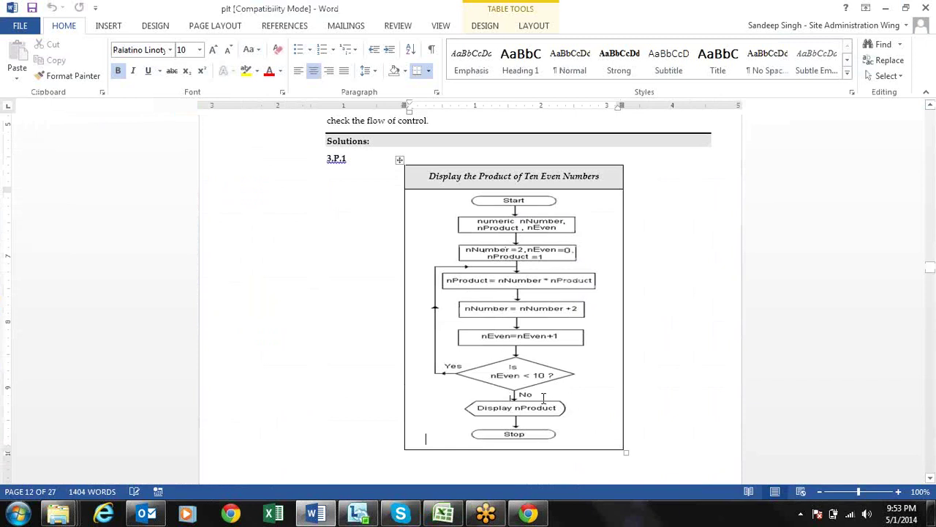
key(alt+Tab)
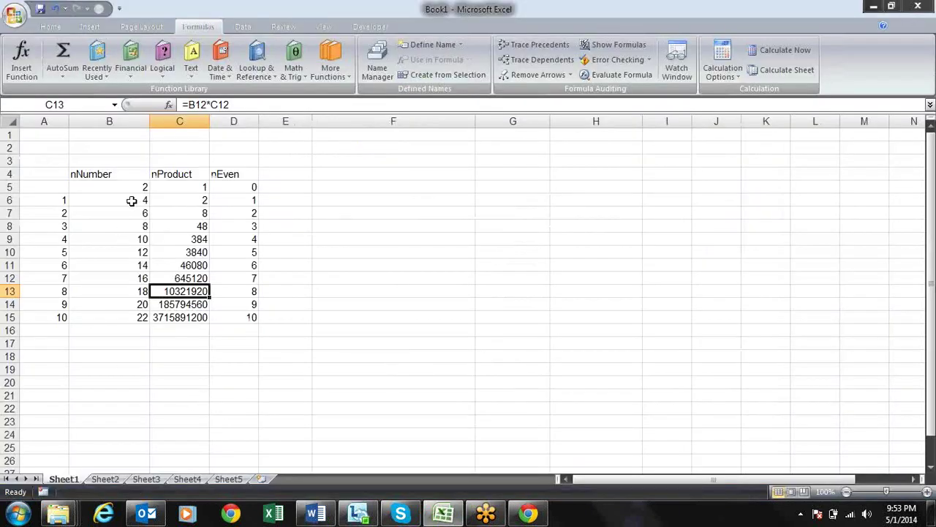
click(133, 201)
key(alt+Tab)
key(alt+Tab)
key(Right)
key(Right)
key(Down)
key(Down)
key(Down)
key(Down)
key(Down)
key(Down)
key(Down)
key(Down)
key(Down)
key(alt+Tab)
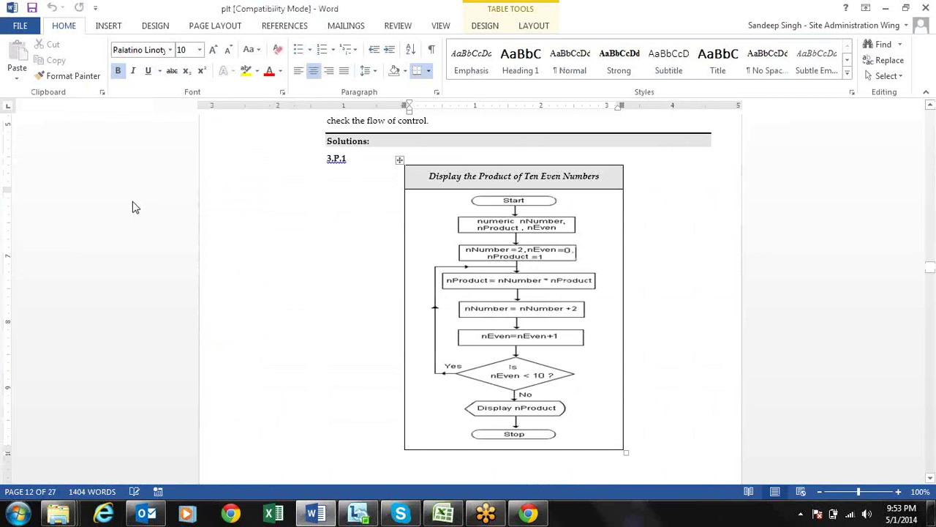
key(alt+Tab)
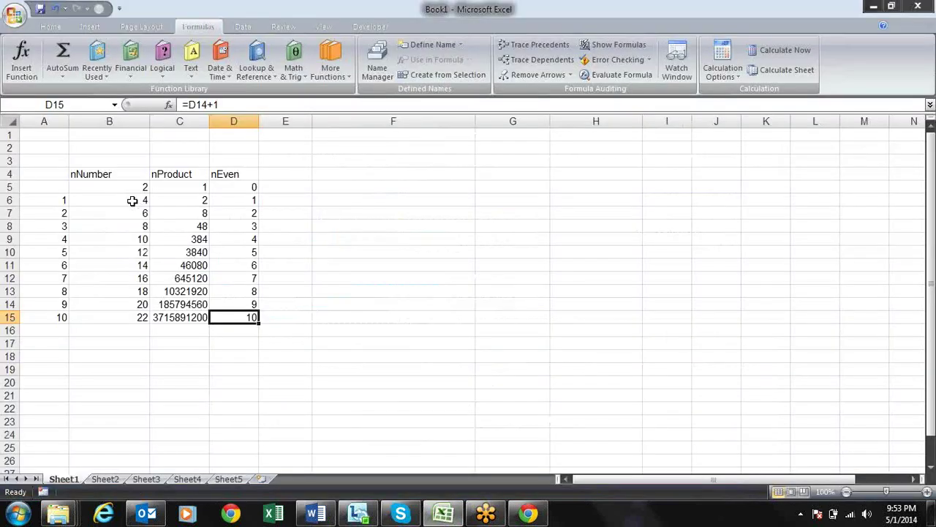
key(Down)
key(Left)
key(Up)
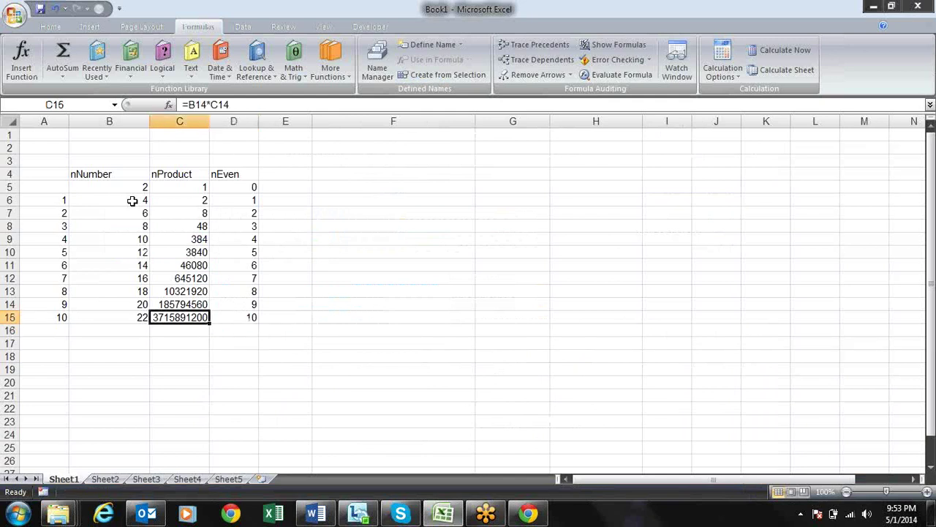
key(alt+Tab)
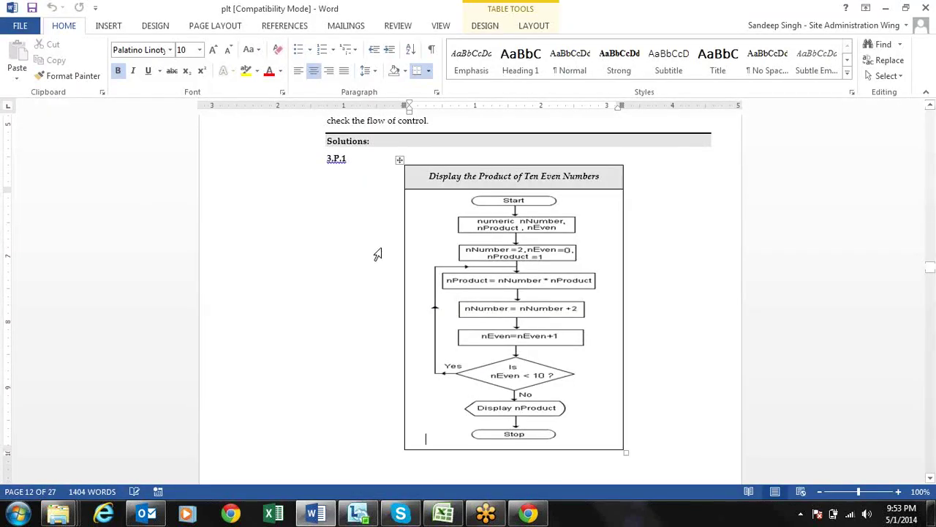
click(514, 407)
key(alt+Tab)
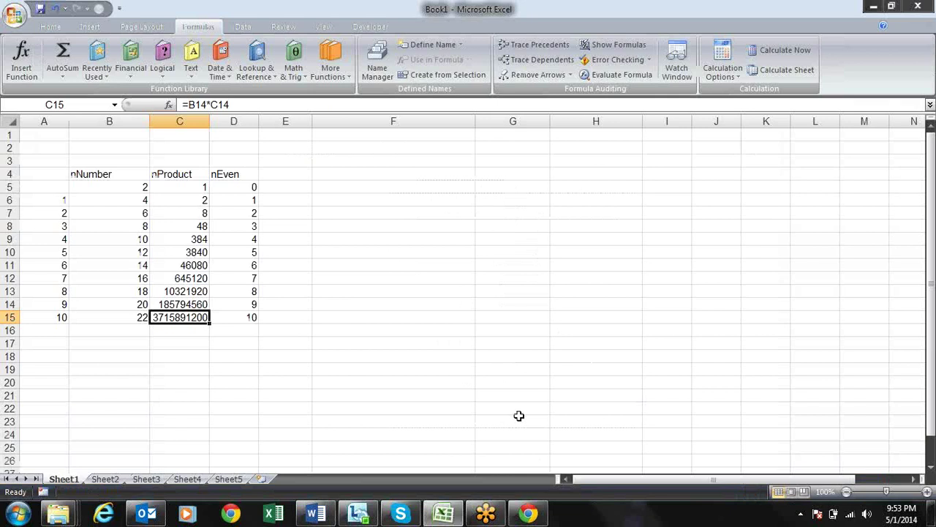
key(ctrl+b)
key(Right)
key(Right)
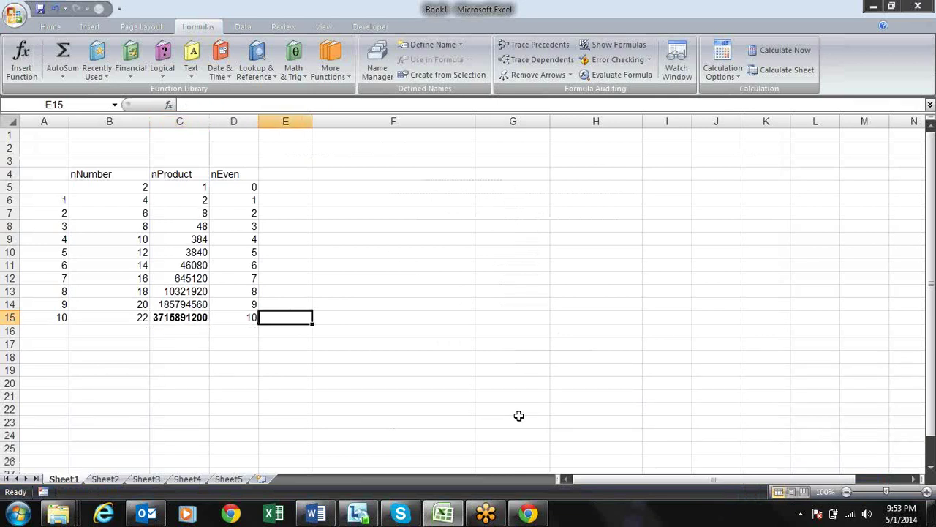
key(alt+Tab)
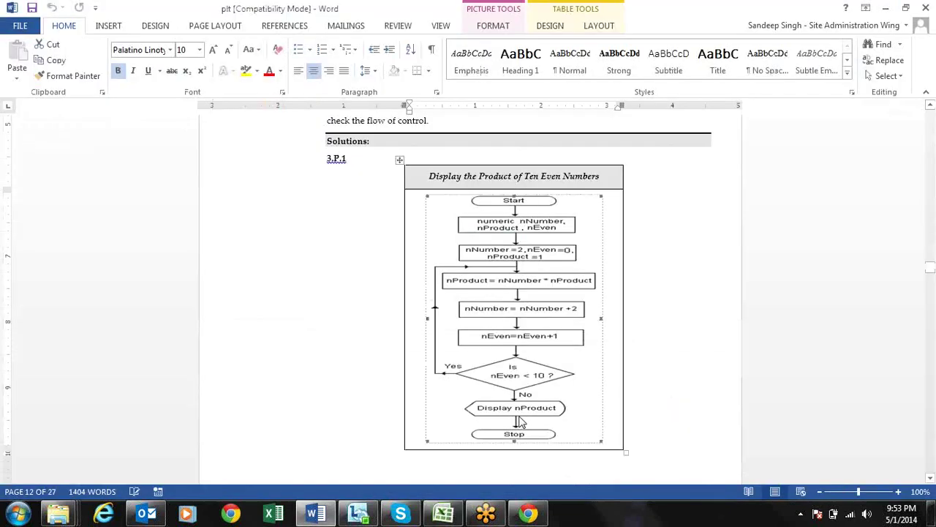
key(alt+Tab)
key(alt)
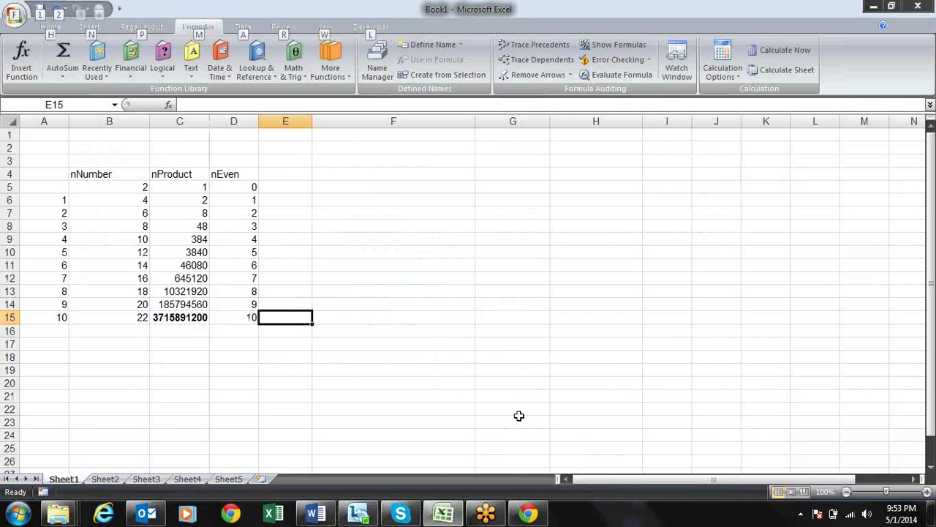
key(alt+F11)
key(alt+i)
key(m)
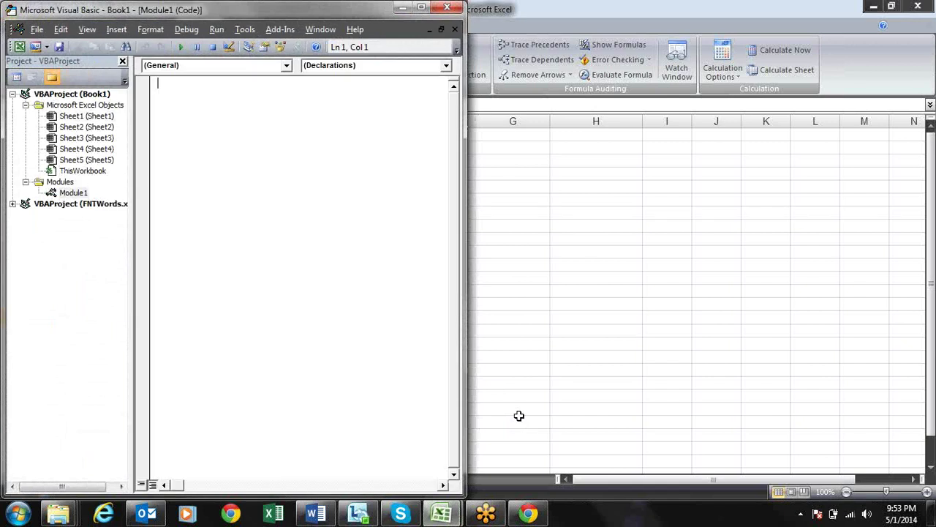
click(428, 7)
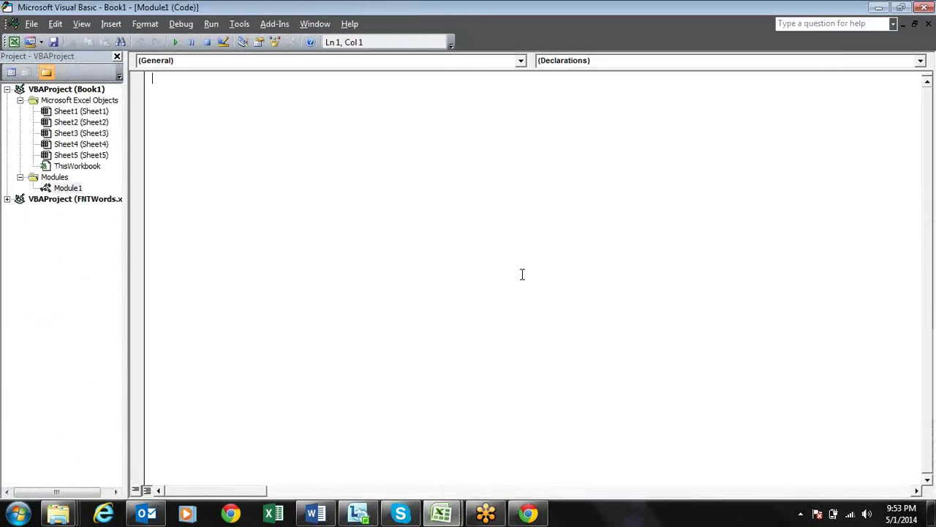
key(alt+F11)
key(alt+F11)
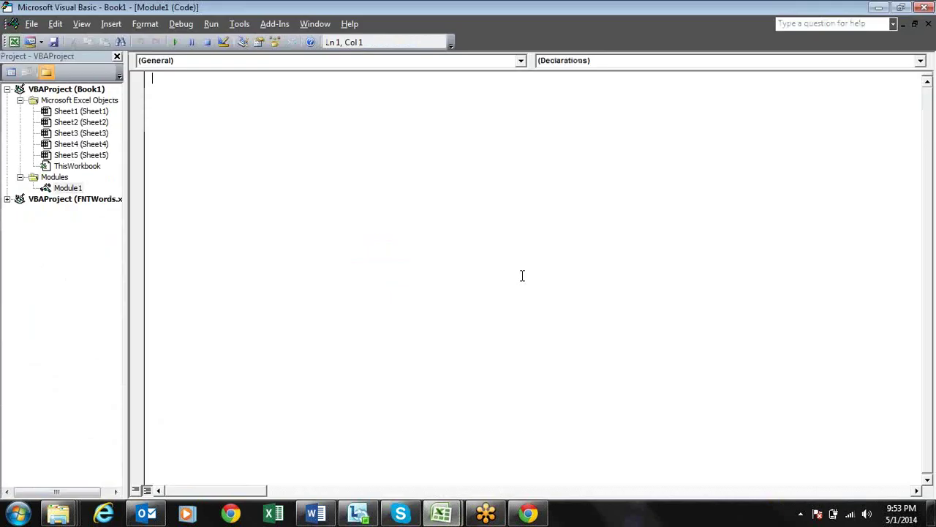
key(alt+Tab)
key(alt+Tab)
click(523, 282)
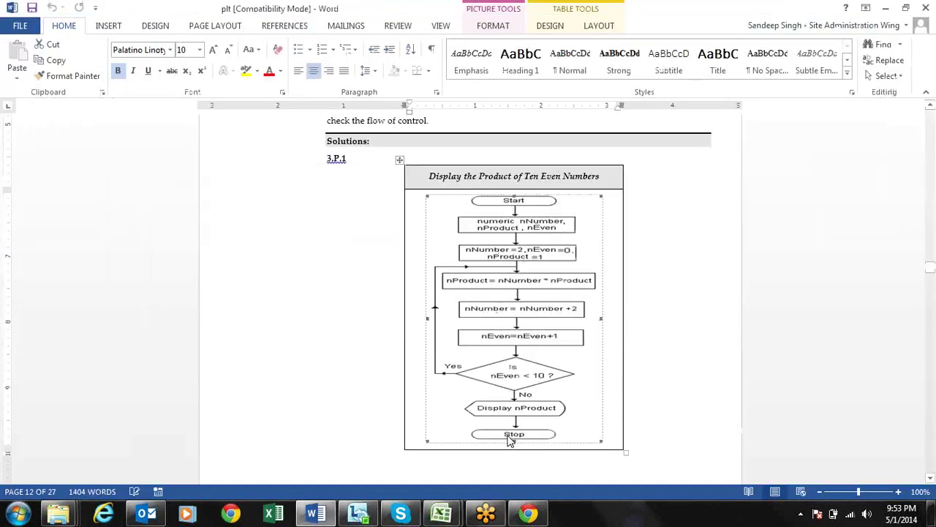
key(alt+Tab)
key(alt+Tab)
key(alt+Tab)
key(Tab)
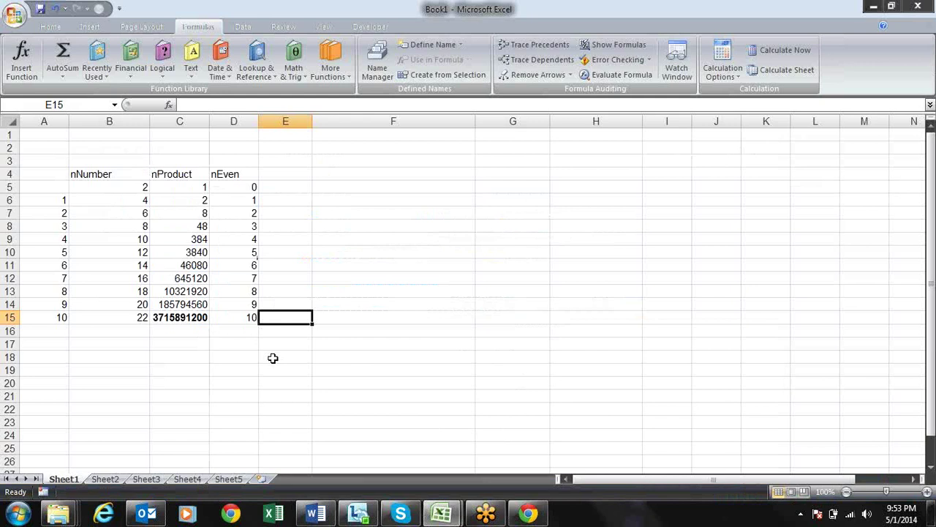
key(alt+Tab)
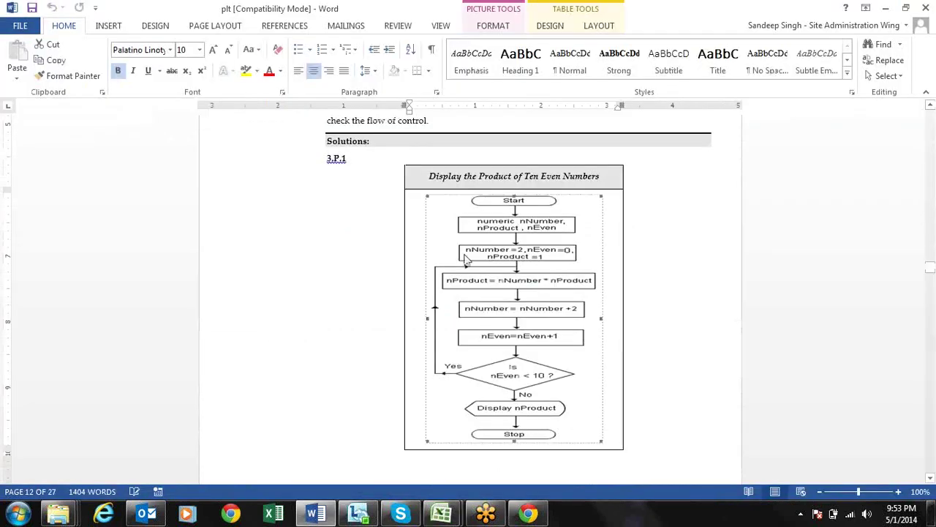
Step: Type the title 'Dry Run Table' in B2 and make it bold
key(alt+Tab)
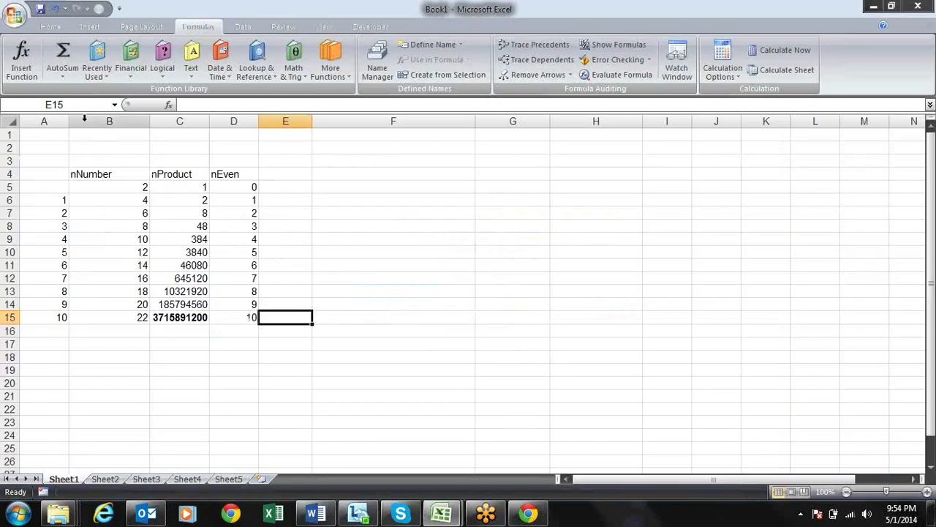
click(88, 148)
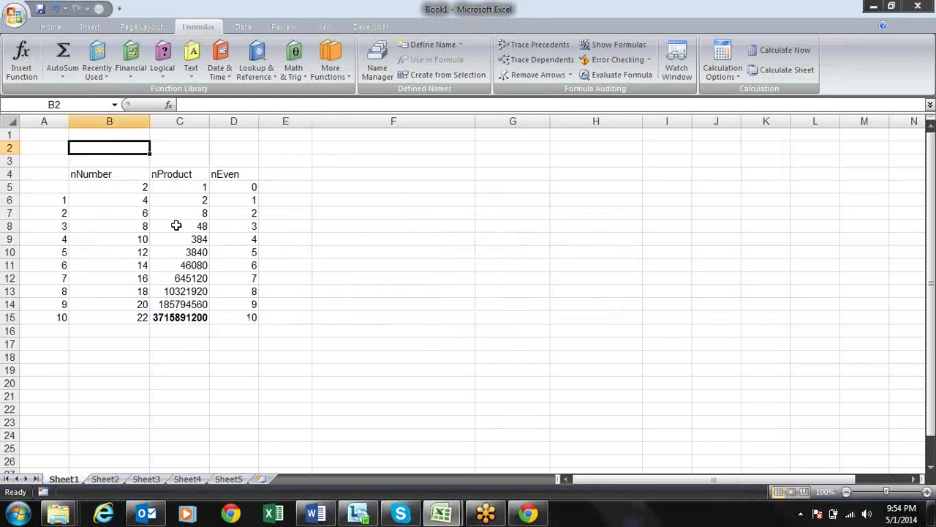
text(Dry Run)
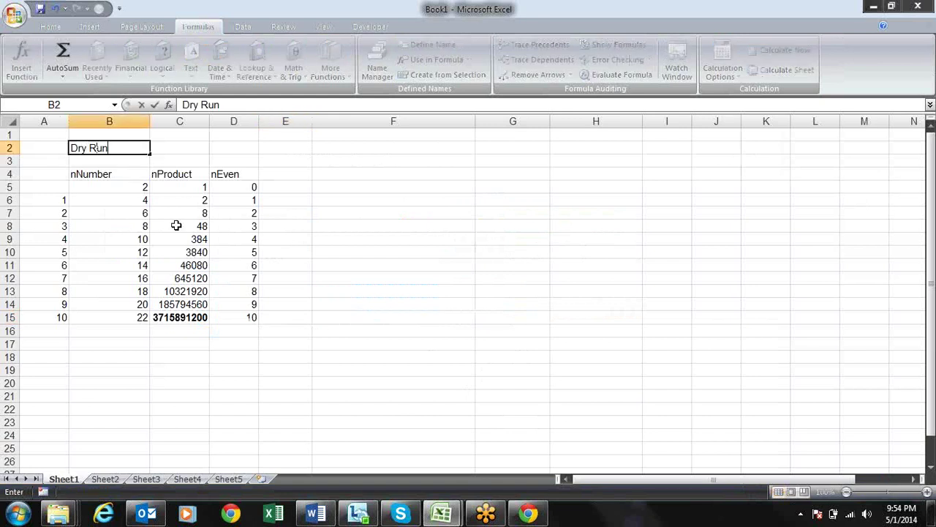
text( Table)
key(Return)
key(Up)
key(ctrl+b)
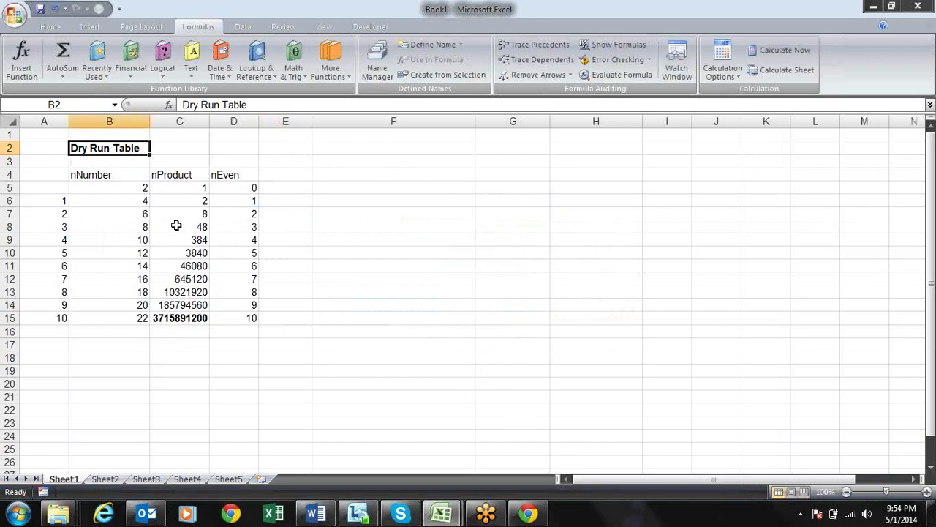
Step: Merge and centre the title across B2:D2
key(Down)
key(Down)
key(Down)
key(Up)
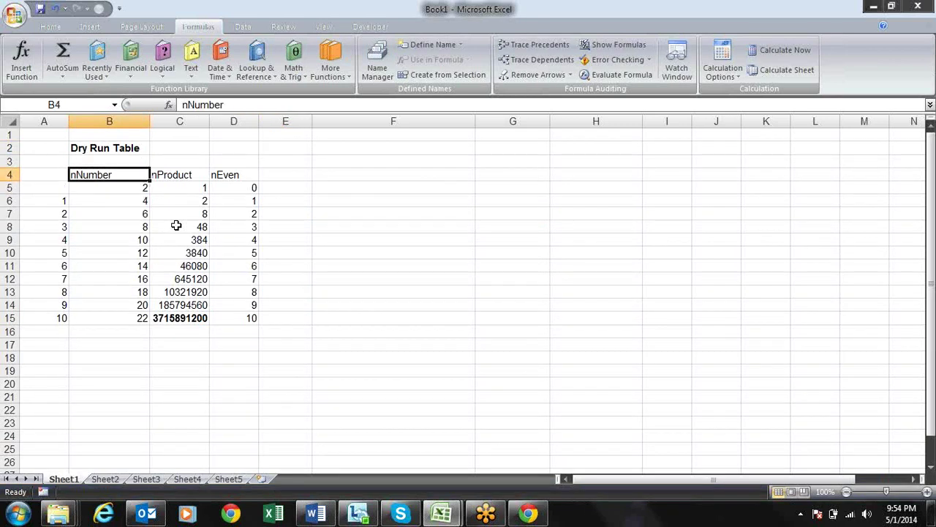
key(Up)
key(Up)
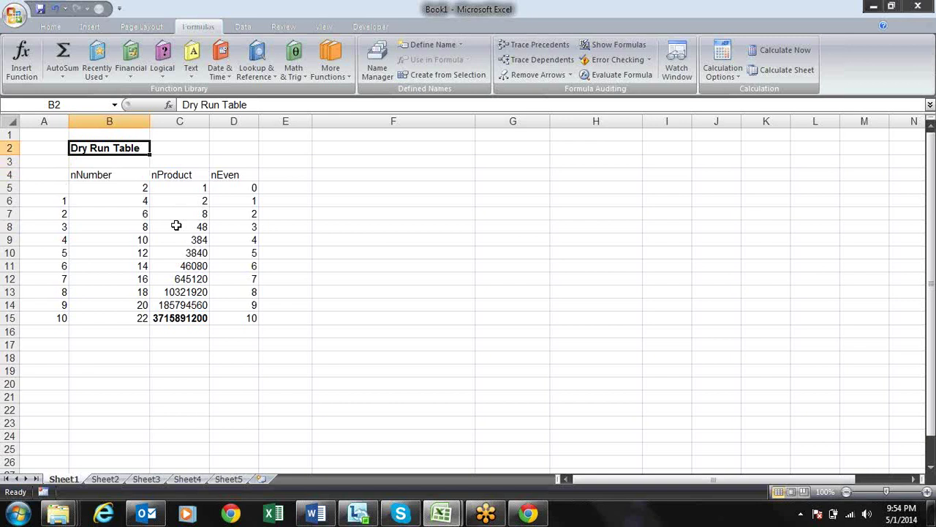
key(shift+Right)
key(shift+Right)
key(alt)
key(h)
key(m)
key(c)
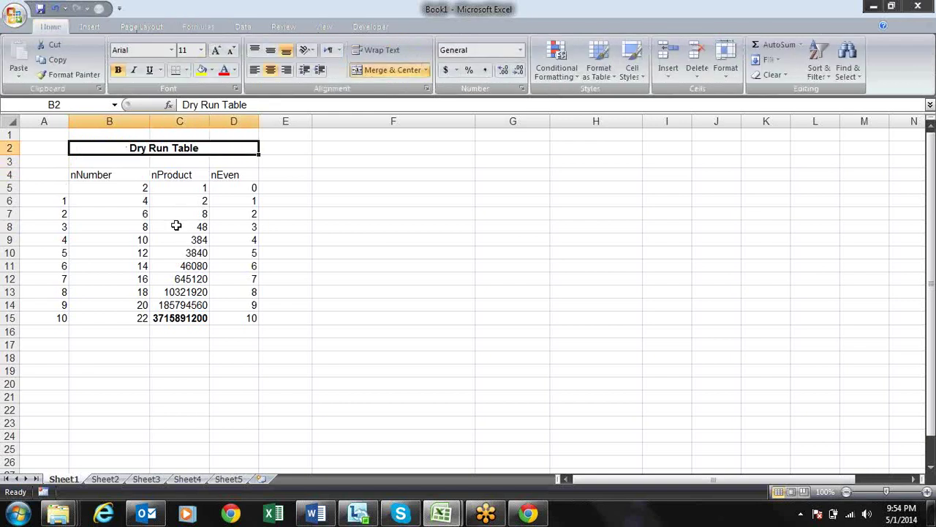
Step: Review the nNumber values against the flowchart before returning to the Visual Basic editor
key(Down)
key(Down)
key(Down)
key(Down)
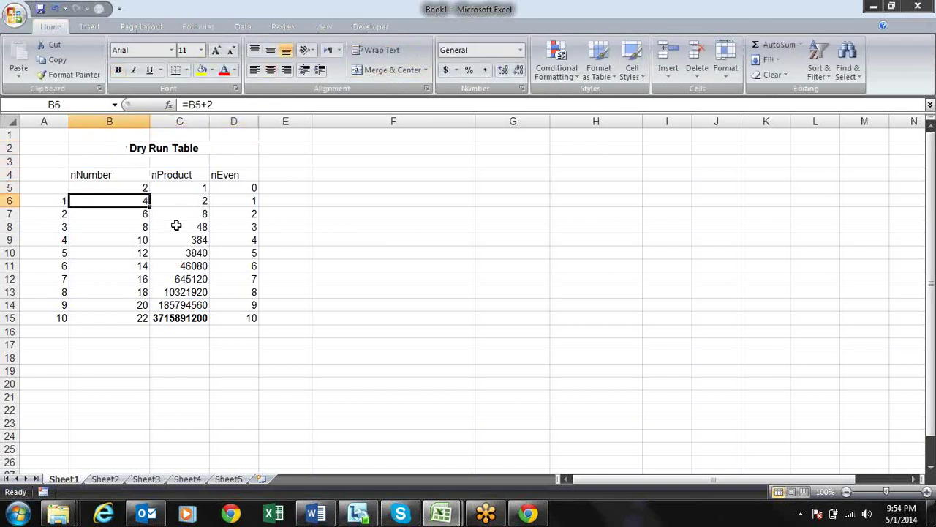
key(ctrl+Down)
key(alt+Tab)
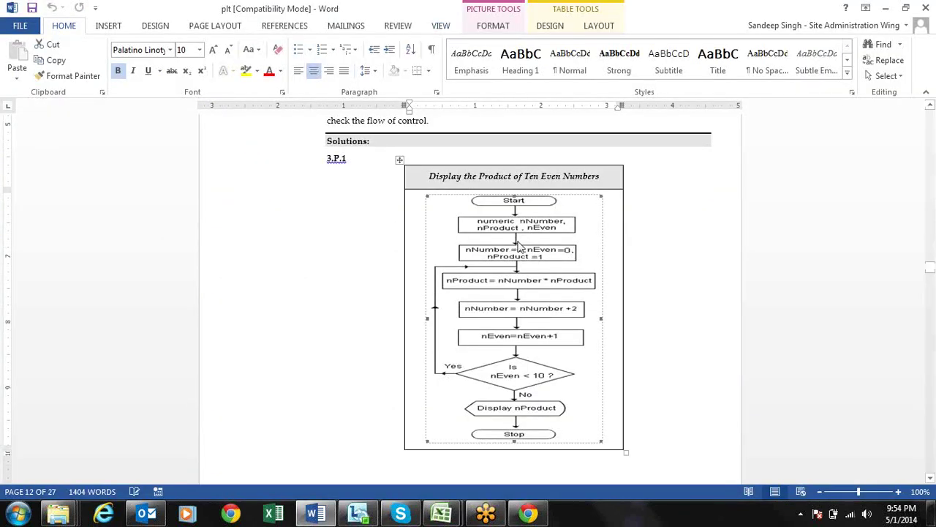
key(alt+Tab)
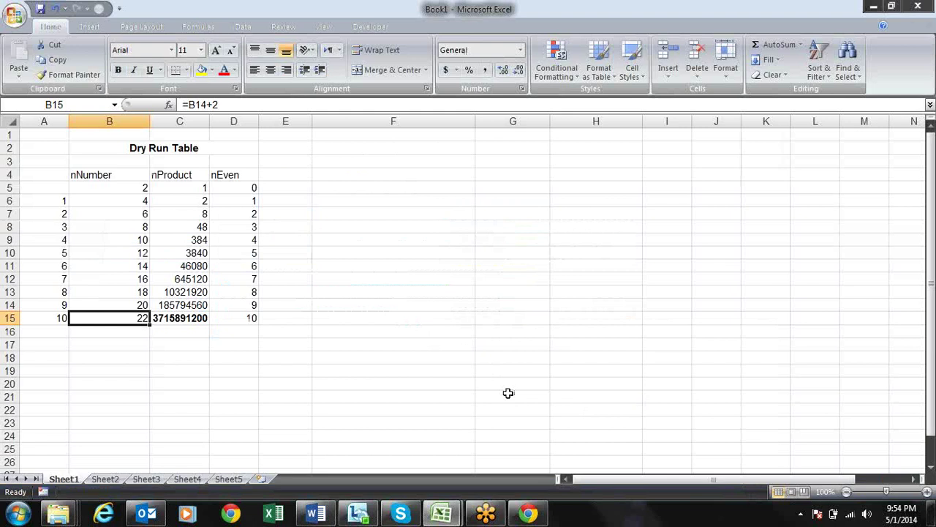
mouse_move(451, 514)
click(497, 414)
Step: Type sub a in Module1 to generate the Sub a() … End Sub block
key(alt+Tab)
key(alt+Tab)
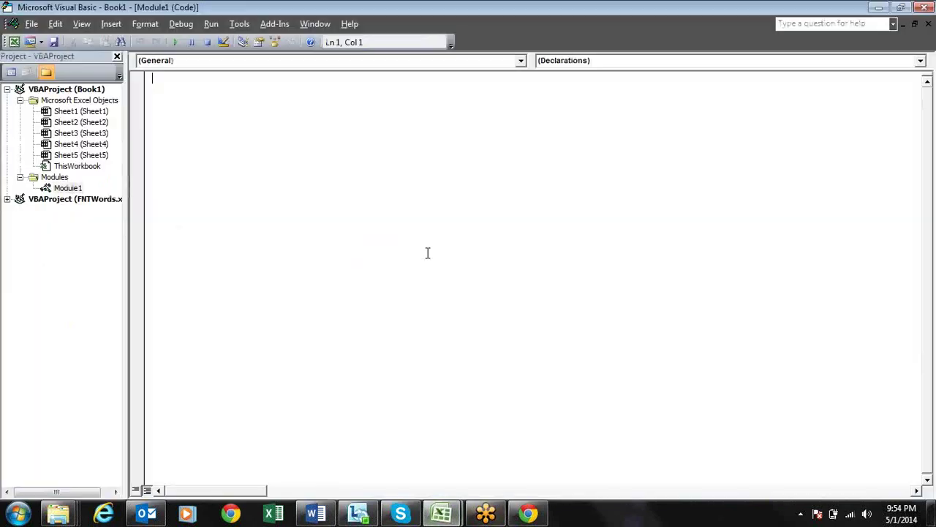
text(sub)
key(Return)
key(Return)
key(Return)
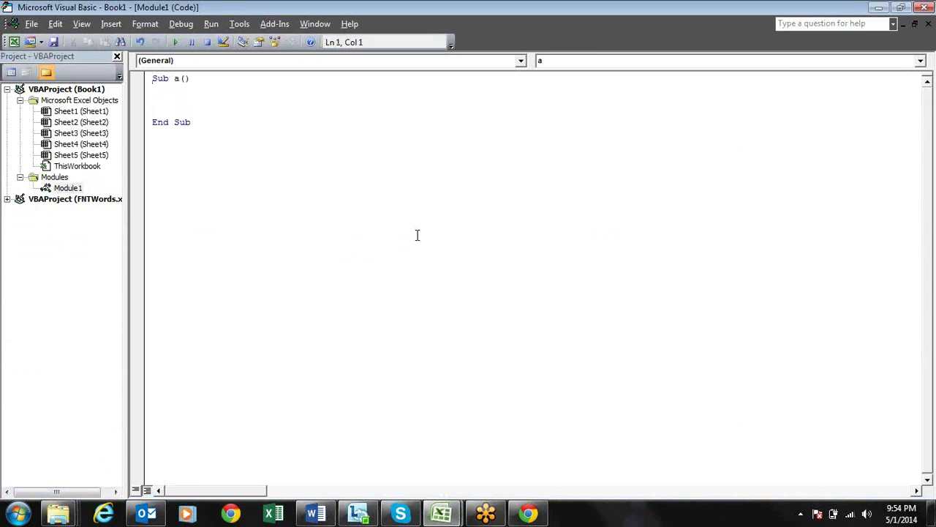
key(alt+Tab)
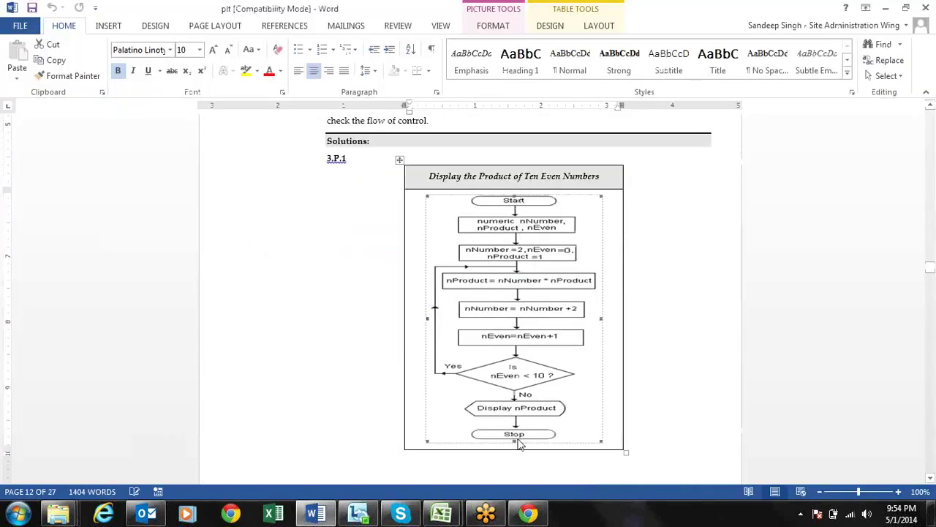
key(alt+Tab)
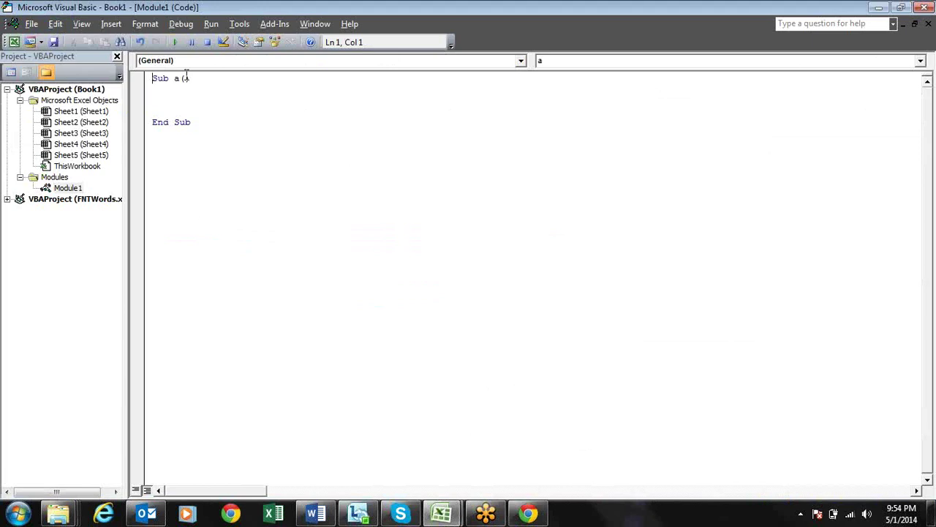
Step: Highlight the Sub a() header and End Sub line, then place the cursor inside the procedure
key(shift+Home)
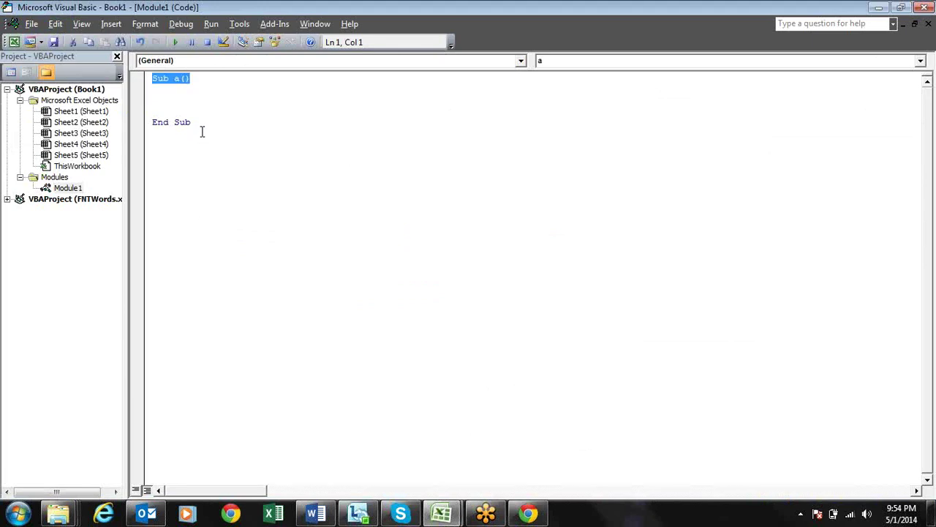
click(192, 78)
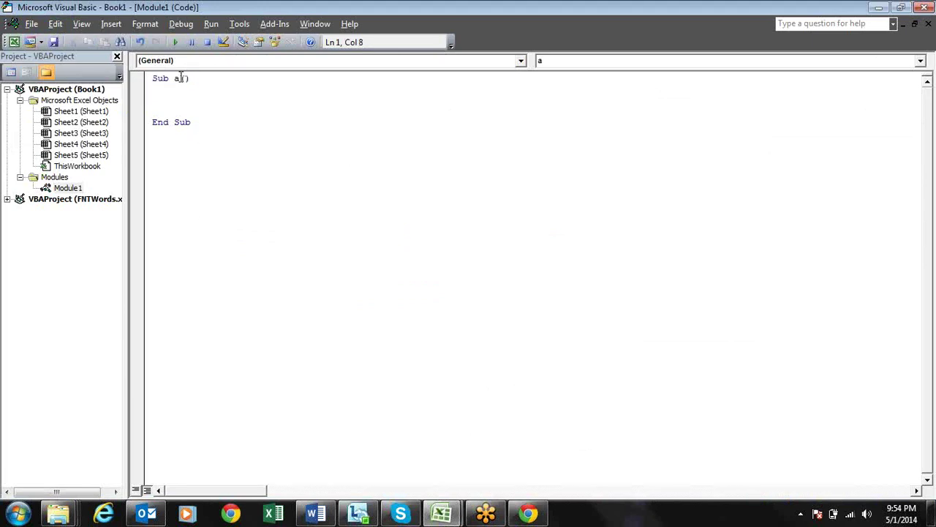
drag(193, 122, 152, 122)
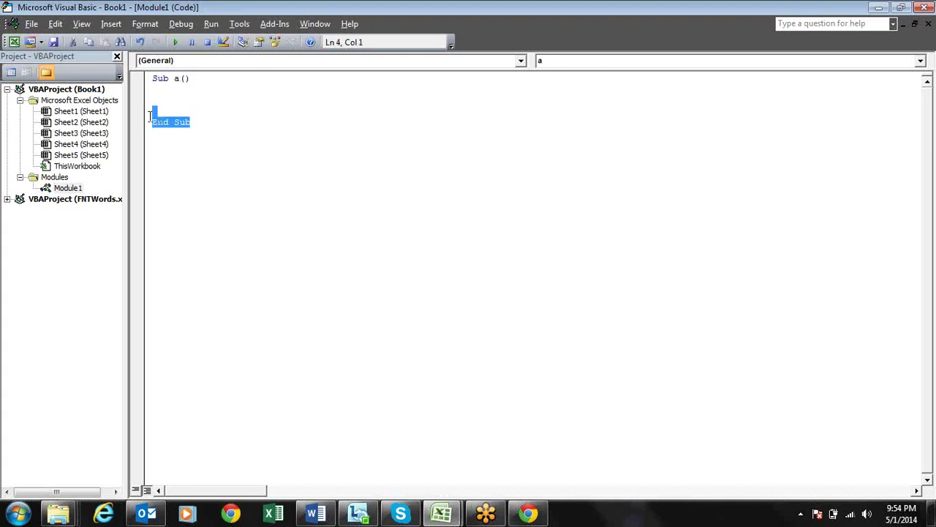
click(174, 78)
click(204, 84)
key(alt+Tab)
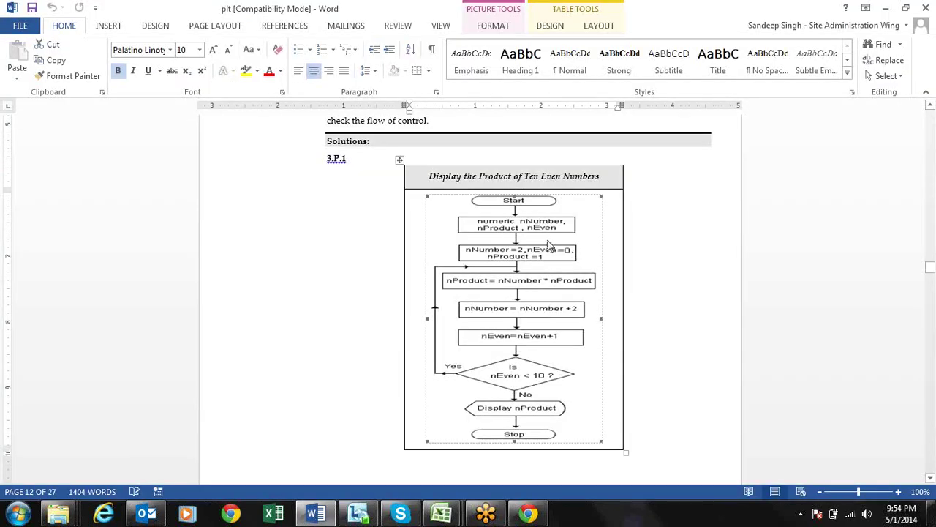
Step: Declare nNumber, nProduct and nEven As Integer in one Dim statement
key(alt+Tab)
text(dim nNumber)
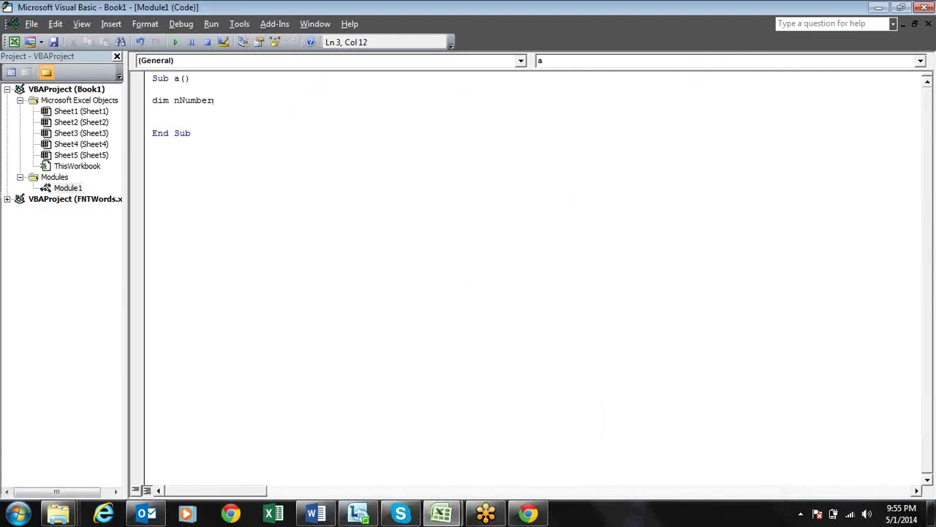
text(,nProduct,)
key(alt+Tab)
key(alt+Tab)
text(nEven)
text( as in)
key(Tab)
key(Return)
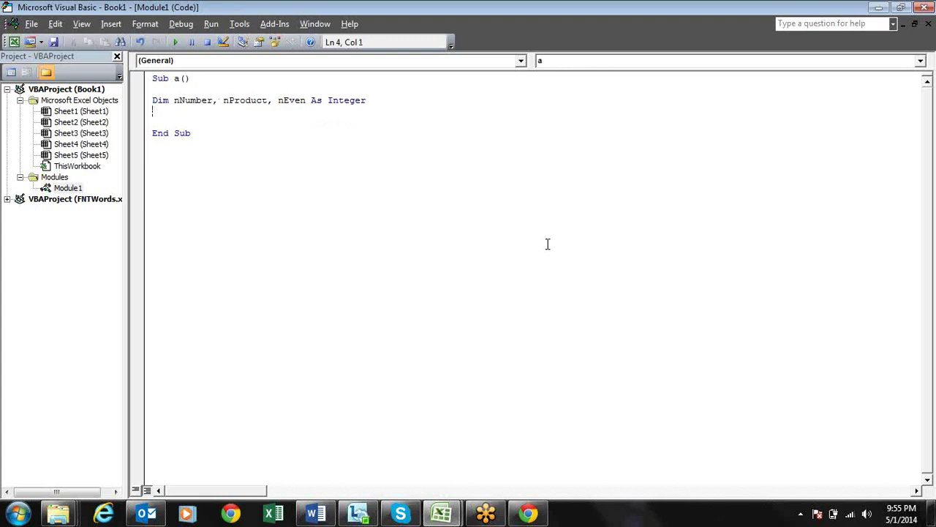
key(alt+Tab)
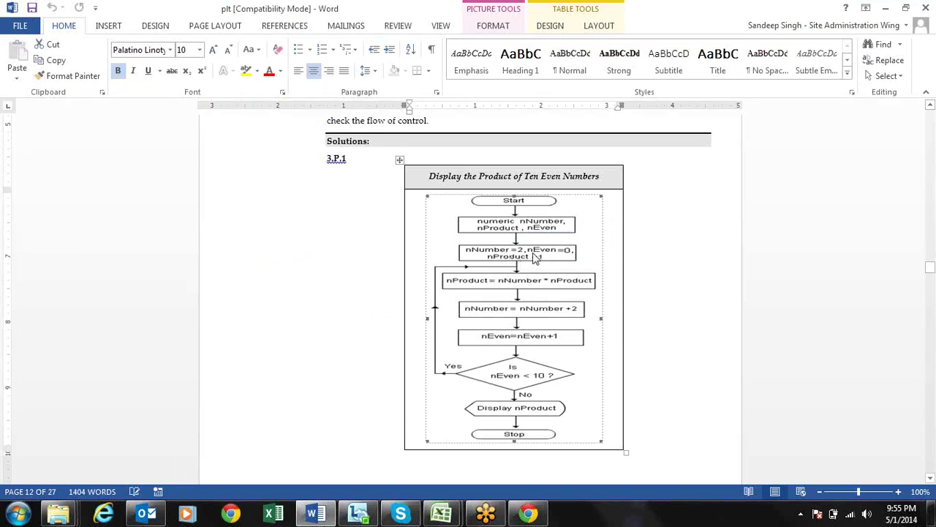
key(alt+Tab)
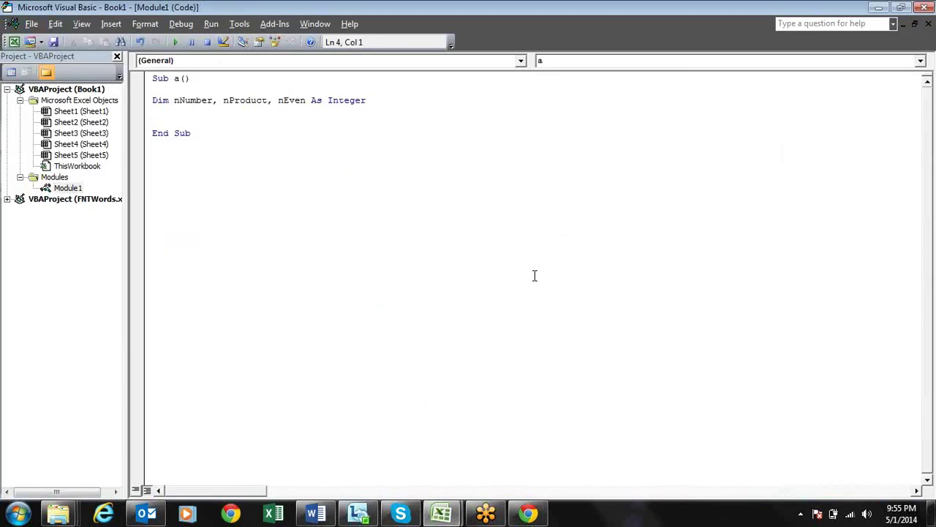
Step: Assign the starting values nNumber = 2, nProduct = 1 and nEven = 0 on separate lines
key(Return)
text(nNumber=2, nProduct)
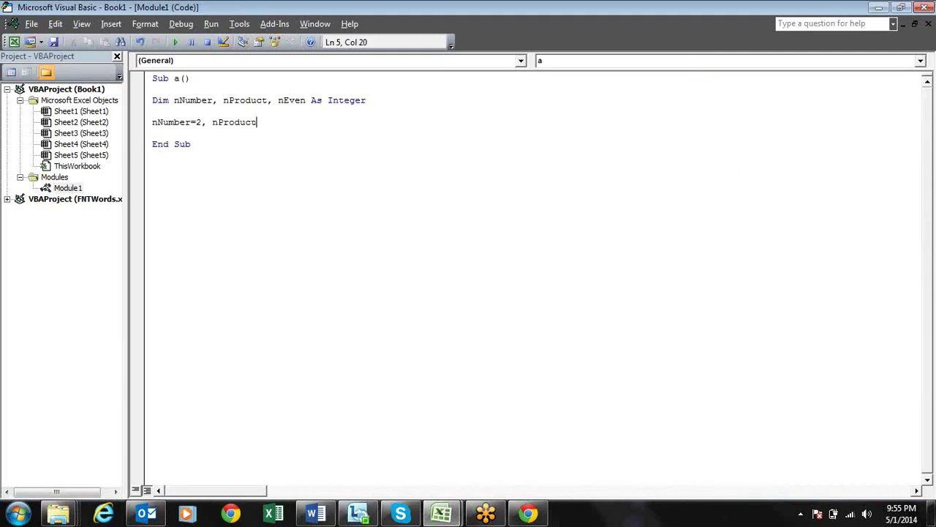
text(=1)
click(206, 123)
click(201, 122)
key(BackSpace)
key(Return)
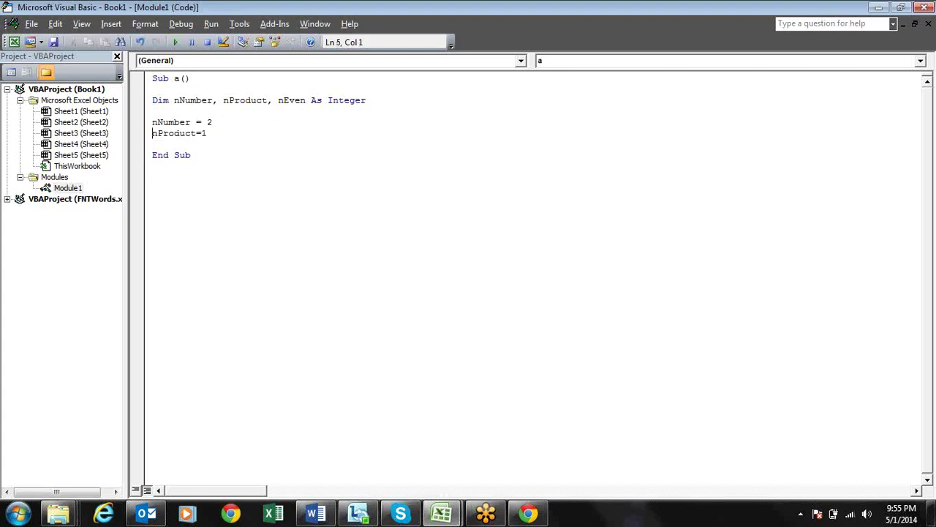
key(Down)
text(nEven=0)
key(BackSpace)
key(BackSpace)
text(= 0)
key(Return)
key(Return)
key(Return)
key(Return)
key(Up)
key(Up)
key(alt+Tab)
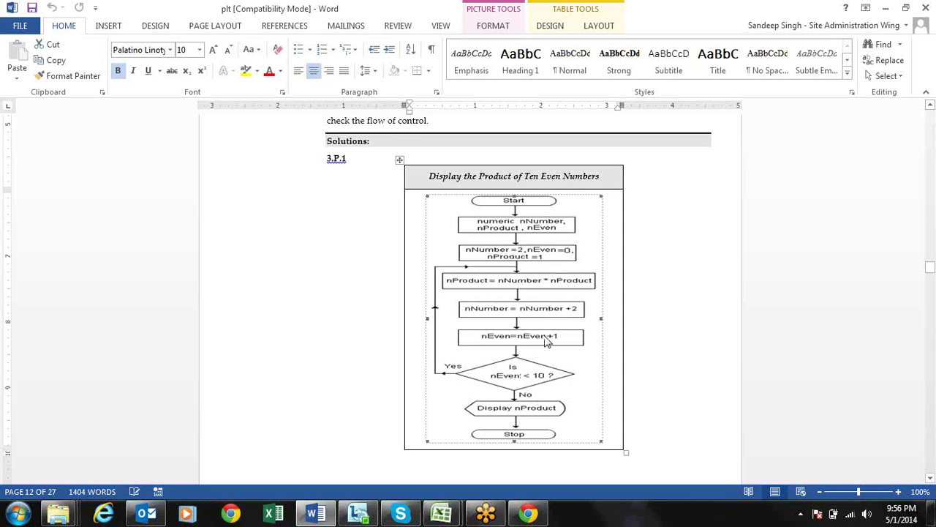
Step: Enter the Do keyword, leave a blank line and begin the While line
key(alt+Tab)
text(co)
key(Return)
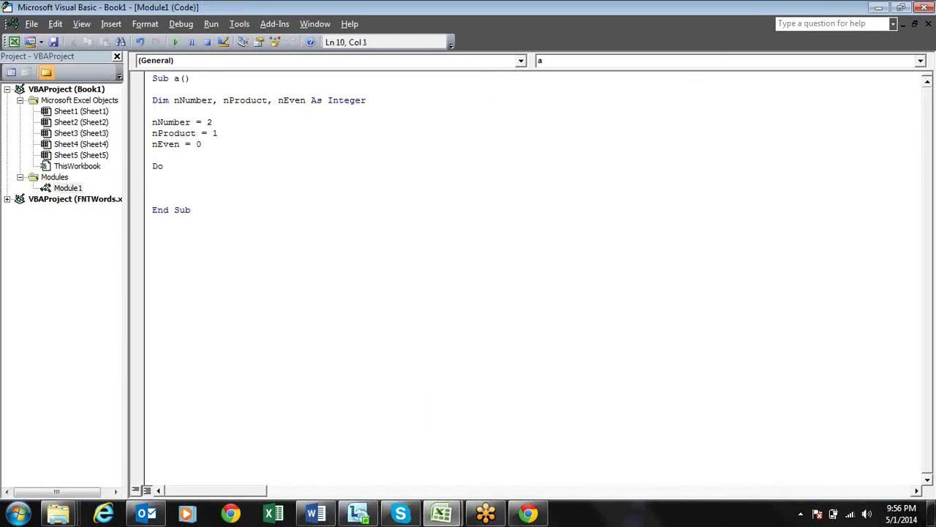
key(Return)
text(while)
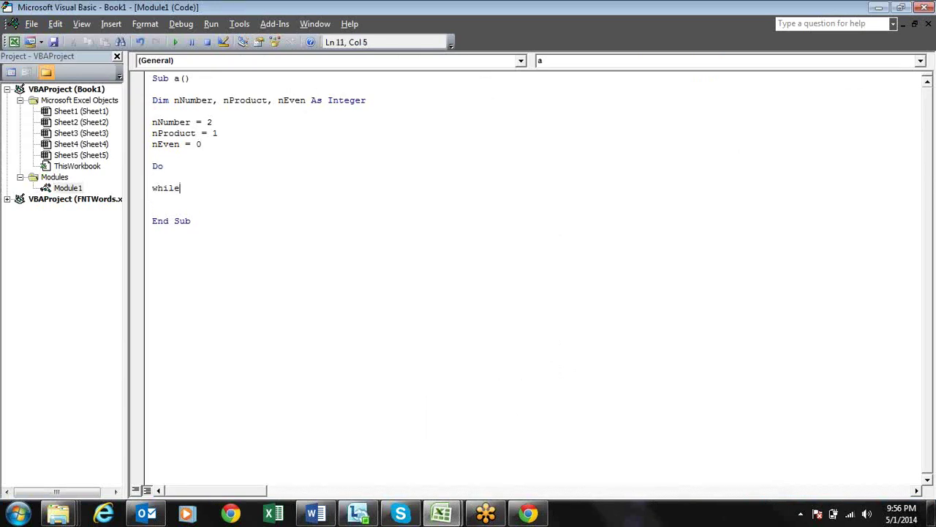
Step: Complete the closing line as While nEven <10, checking the Word flowchart's decision step
key(alt+Tab)
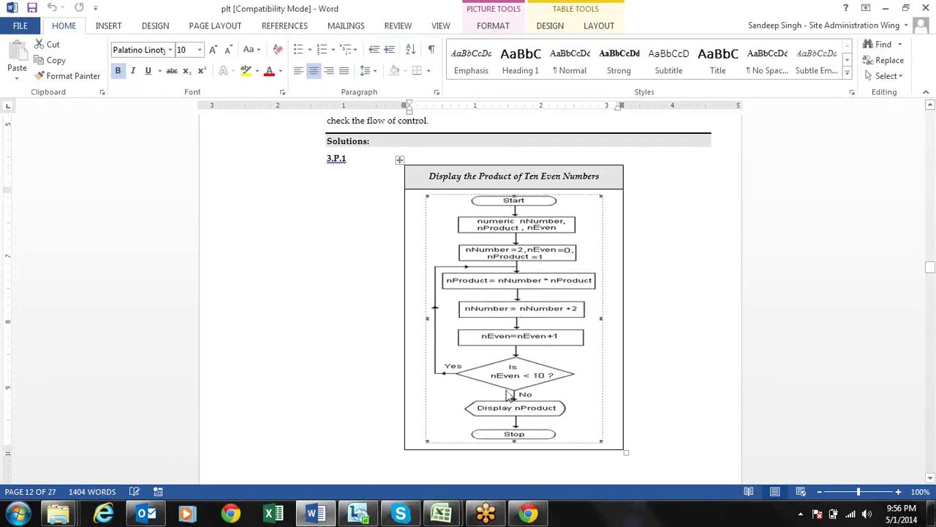
key(alt+Tab)
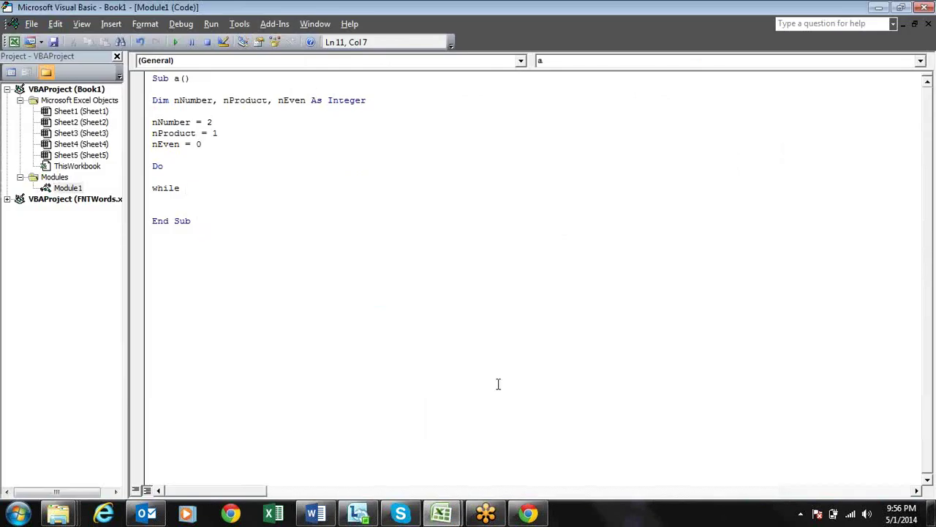
key(alt+Tab)
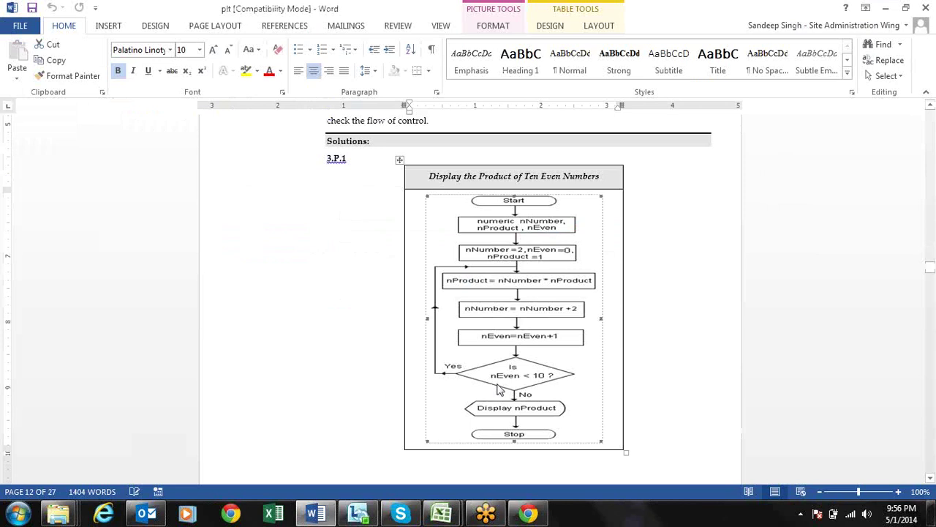
key(alt+Tab)
text(n)
text( =)
key(BackSpace)
key(BackSpace)
key(BackSpace)
text(Even)
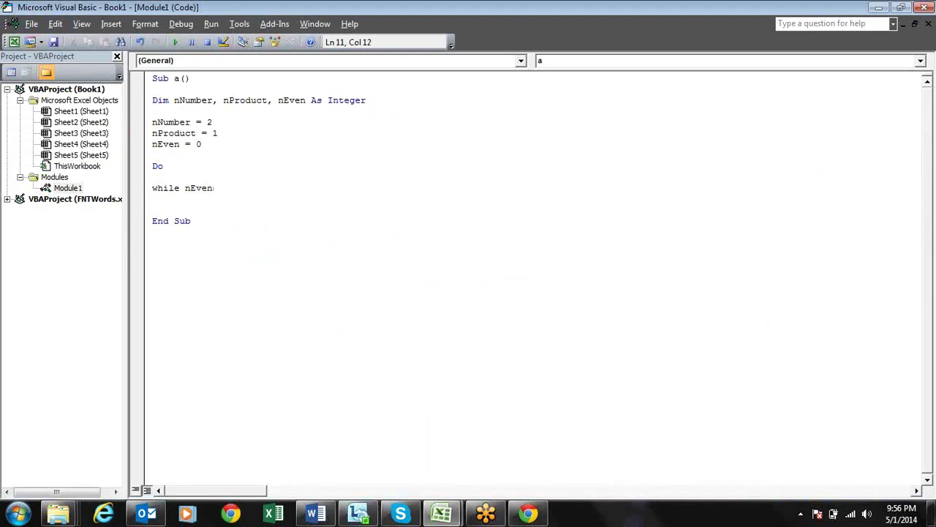
key(alt+Tab)
key(alt+Tab)
text(<10)
key(Return)
Step: Open several blank lines below Do and bring up the Word flowchart
click(152, 210)
click(234, 188)
key(Up)
key(Up)
click(153, 177)
click(164, 166)
key(Return)
key(Return)
key(Up)
key(Return)
key(Up)
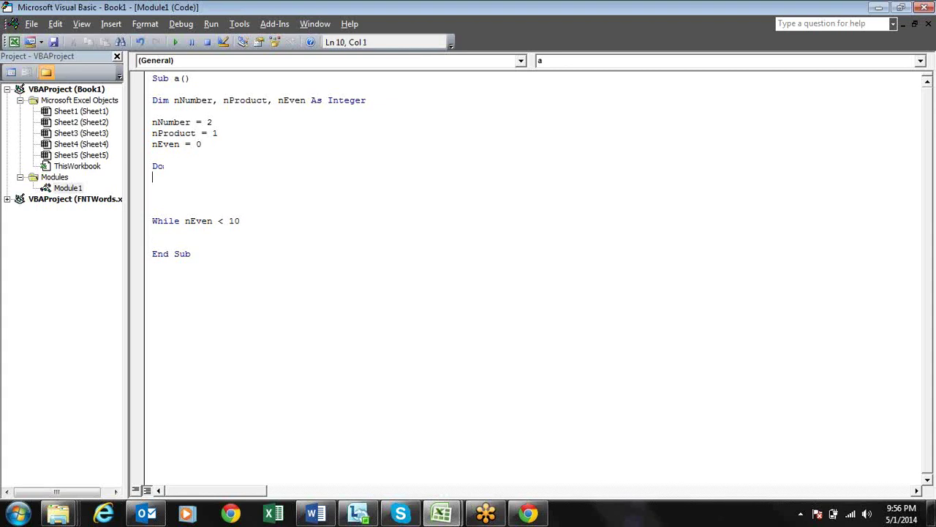
key(alt+Tab)
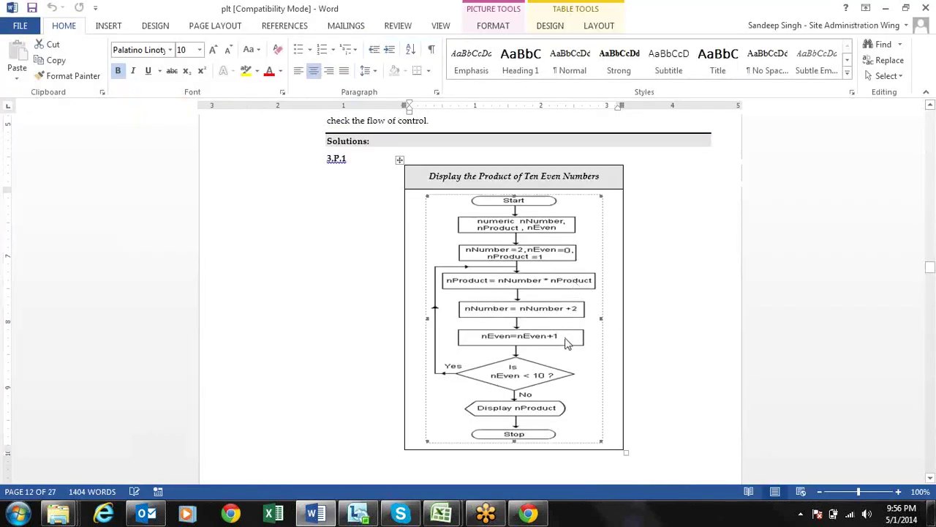
Step: Write nProduct = nNumber * nProduct as the first line below Do
key(alt+Tab)
text(nProd)
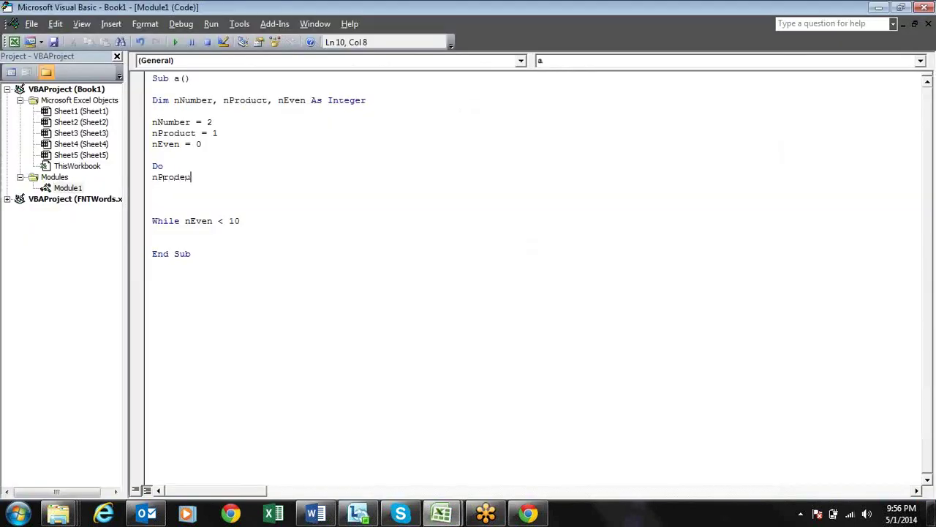
text(uct)
key(alt+Tab)
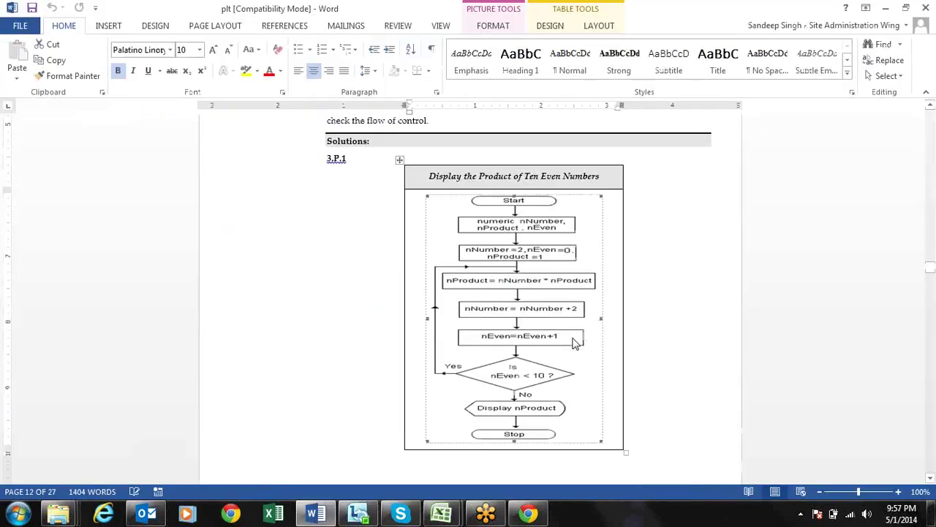
key(alt+Tab)
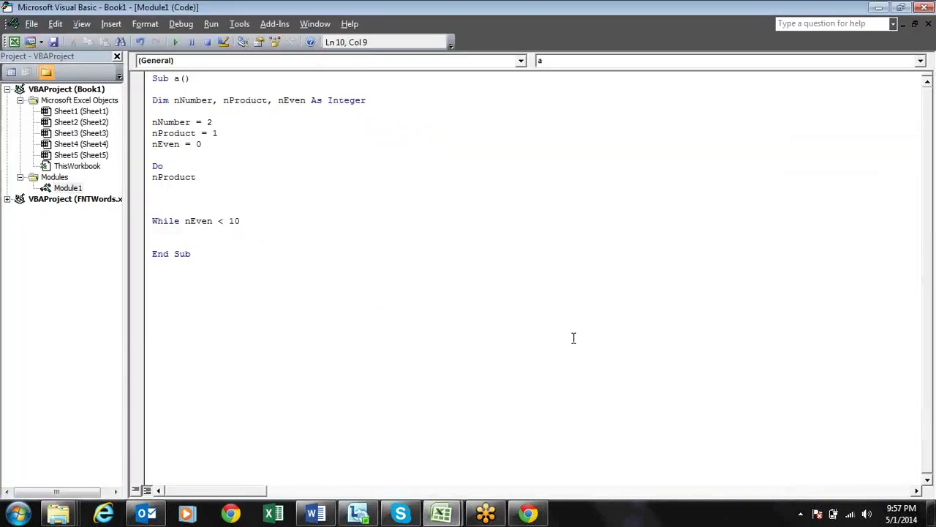
text(= nNumber *)
key(alt+Tab)
key(alt+Tab)
text(nProd)
key(BackSpace)
key(BackSpace)
text(oduct)
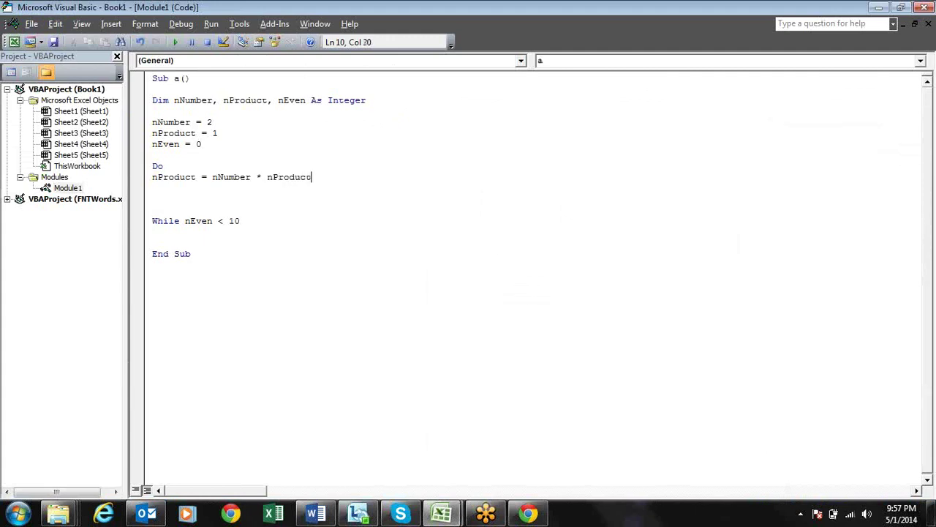
key(Return)
Step: Add the lines nNumber = nNumber + 2 and nEven = nEven + 2
key(alt+Tab)
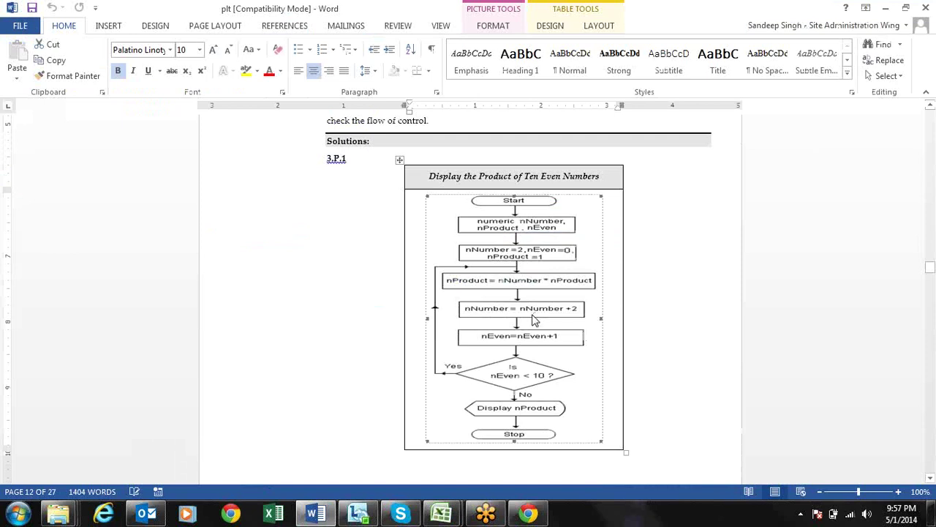
key(alt+Tab)
text(n)
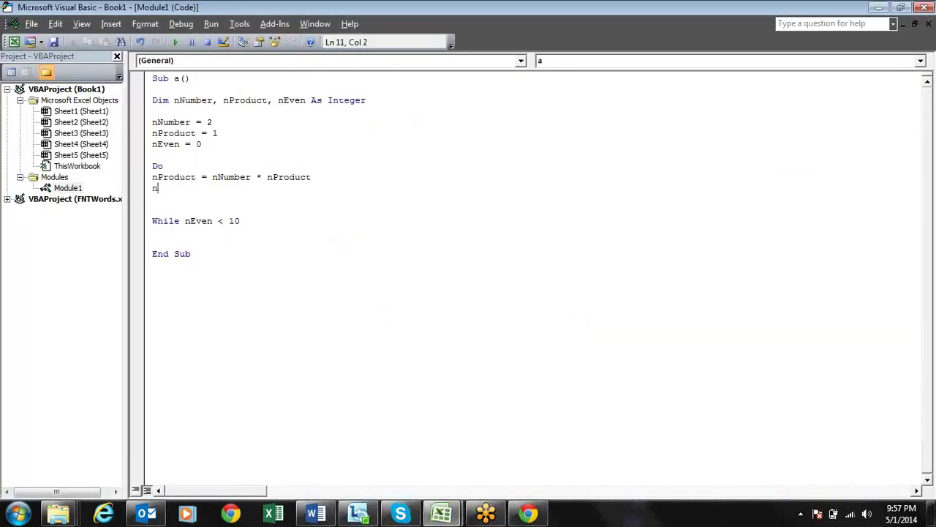
text(Number)
text(=nNumber+2)
key(Return)
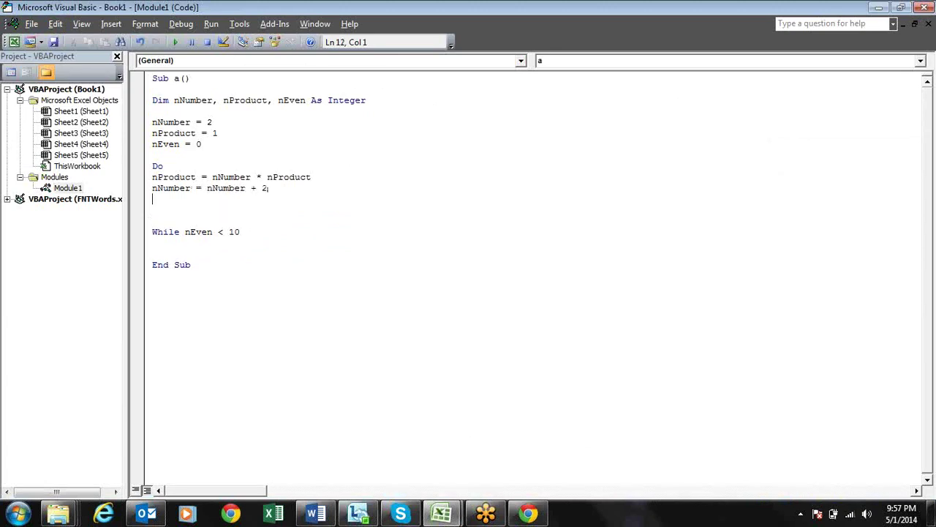
key(alt+Tab)
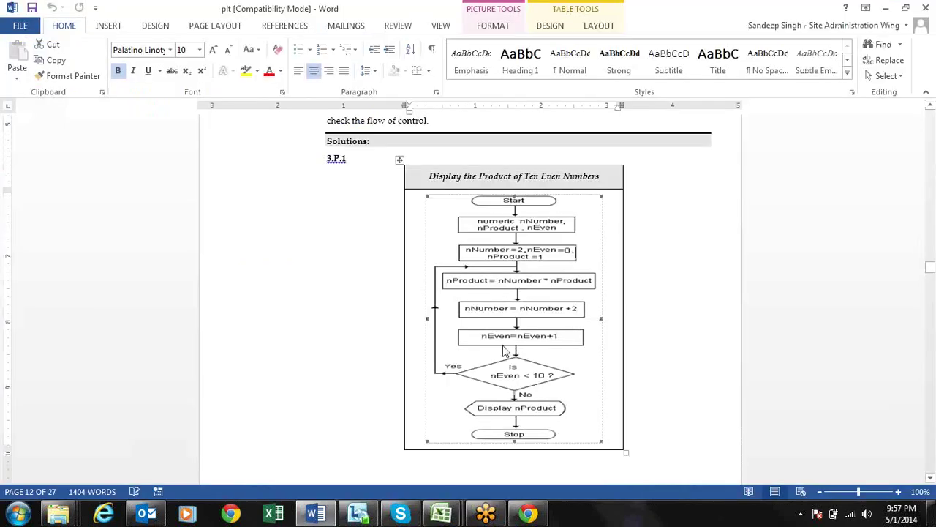
key(alt+Tab)
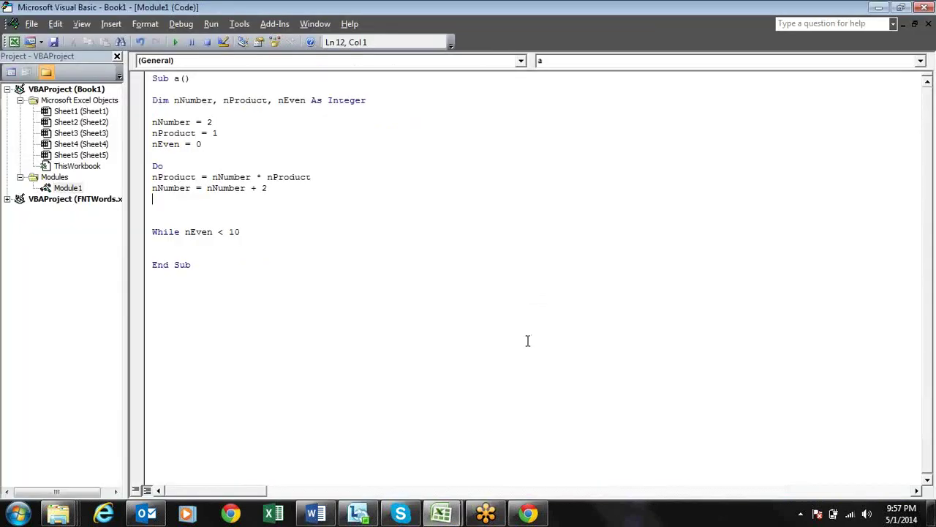
text(nEven=neven+2)
key(Return)
Step: Open space below the While line and begin typing msgbox nProduct
key(alt+Tab)
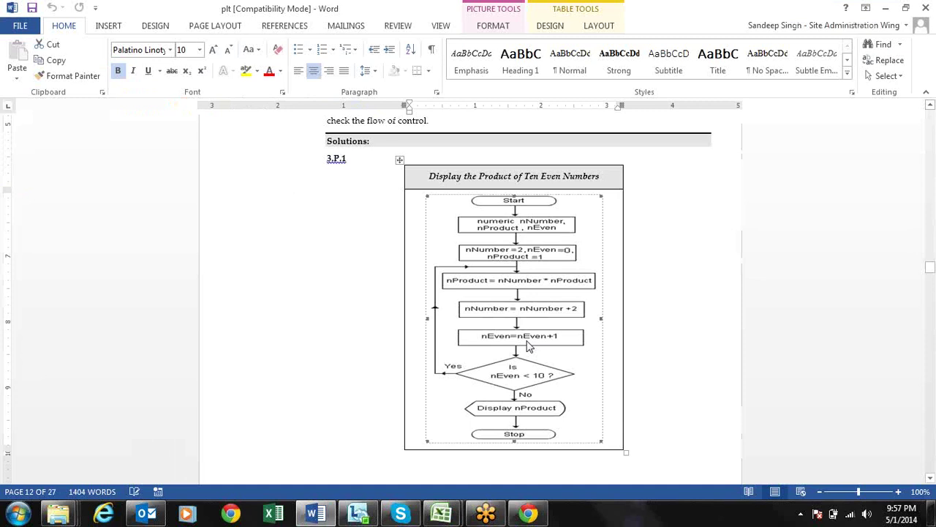
key(alt+Tab)
key(Down)
key(Down)
key(Down)
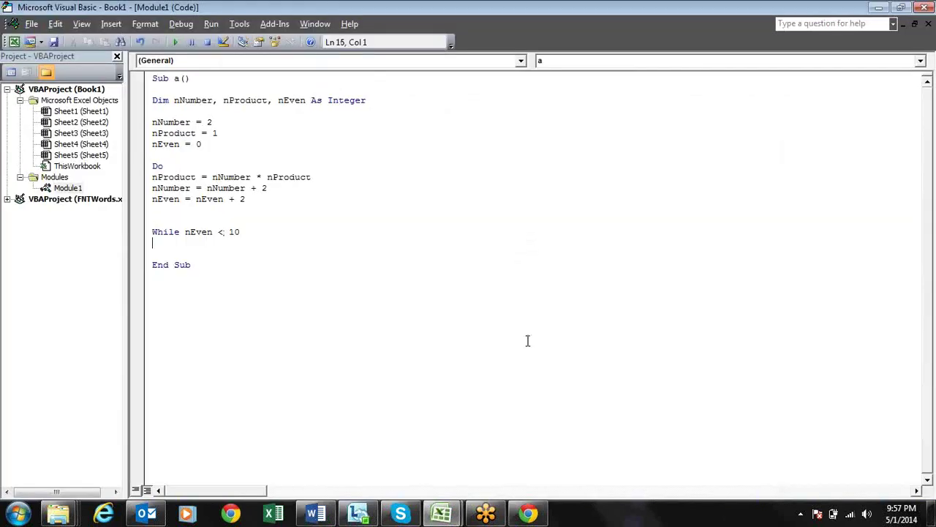
key(Return)
key(Return)
key(Up)
key(alt+Tab)
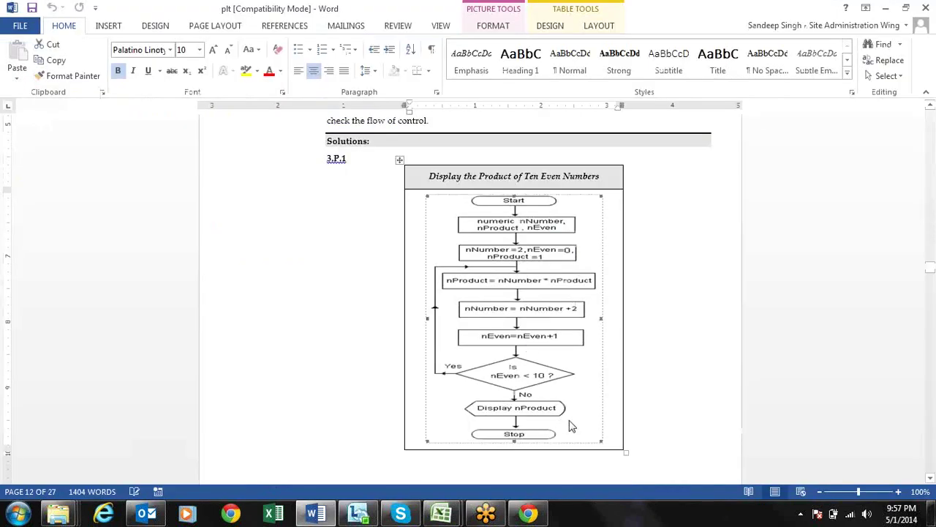
key(alt+Tab)
text(msgbox)
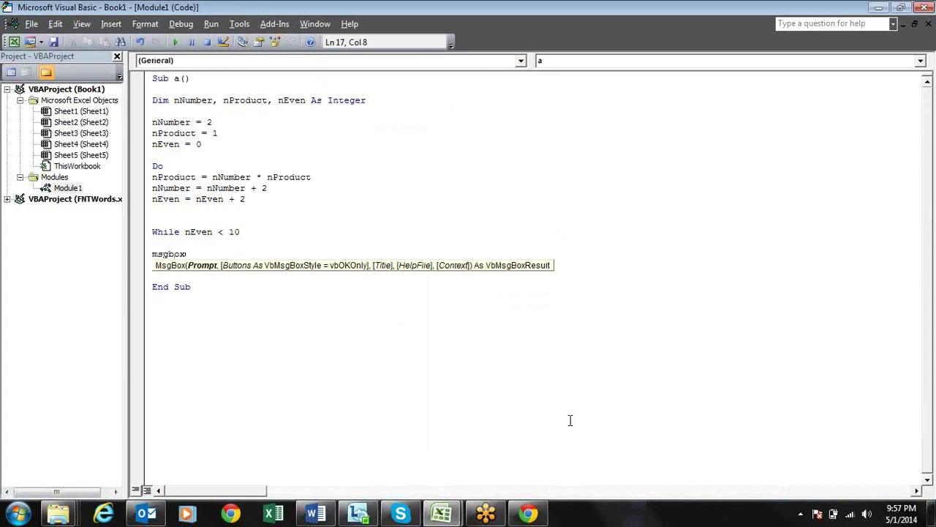
text( nProduct)
Step: Finish the MsgBox nProduct line, run the macro and dismiss the compile error
key(Return)
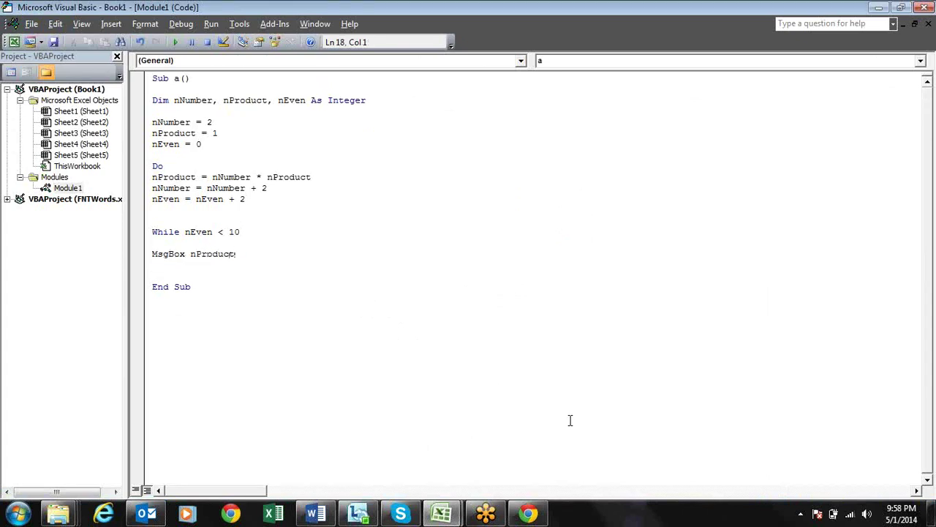
click(177, 43)
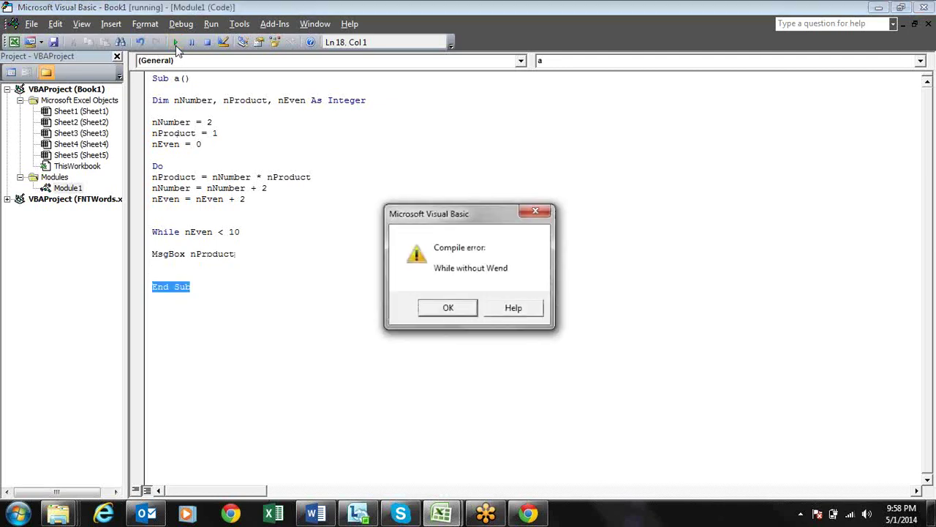
click(448, 317)
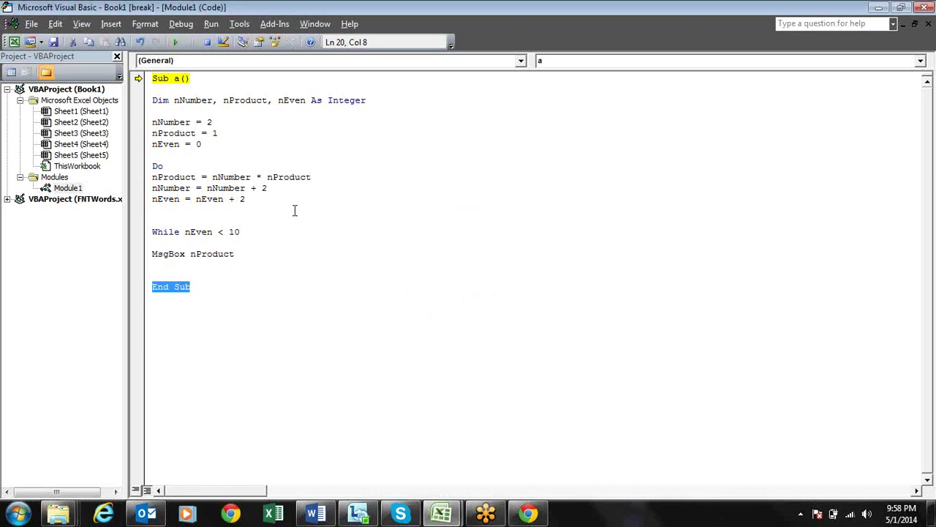
Step: Add parentheses around the While condition and rerun, dismissing the While-without-Wend error
click(258, 234)
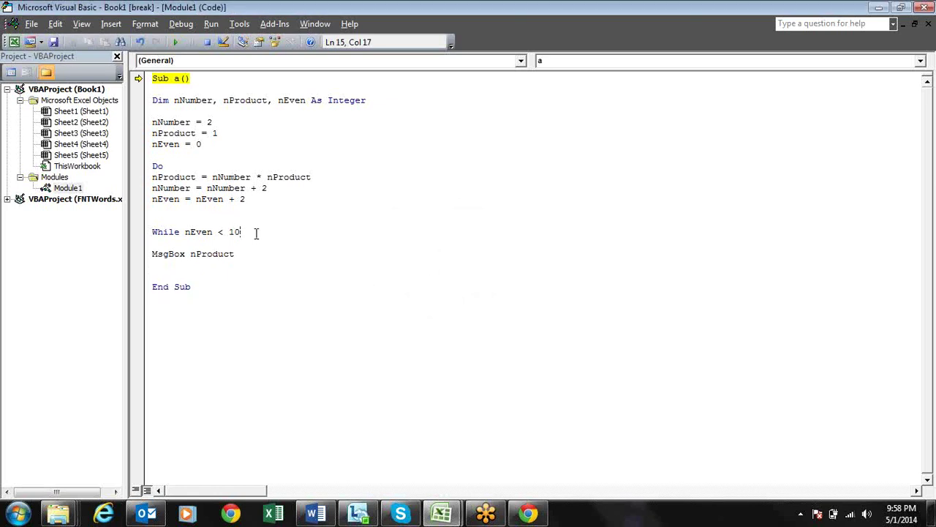
click(186, 232)
text(()
key(Right)
key(Right)
key(Right)
key(Down)
click(175, 44)
click(445, 308)
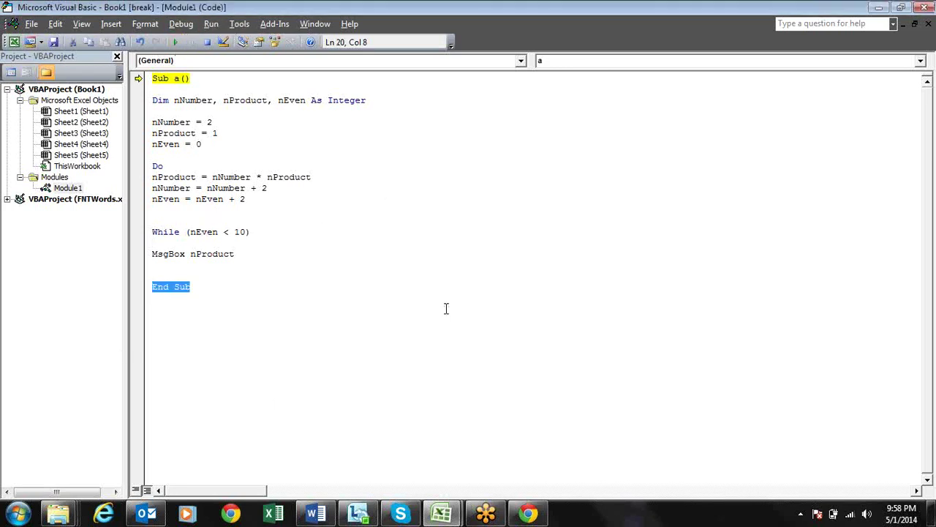
click(926, 41)
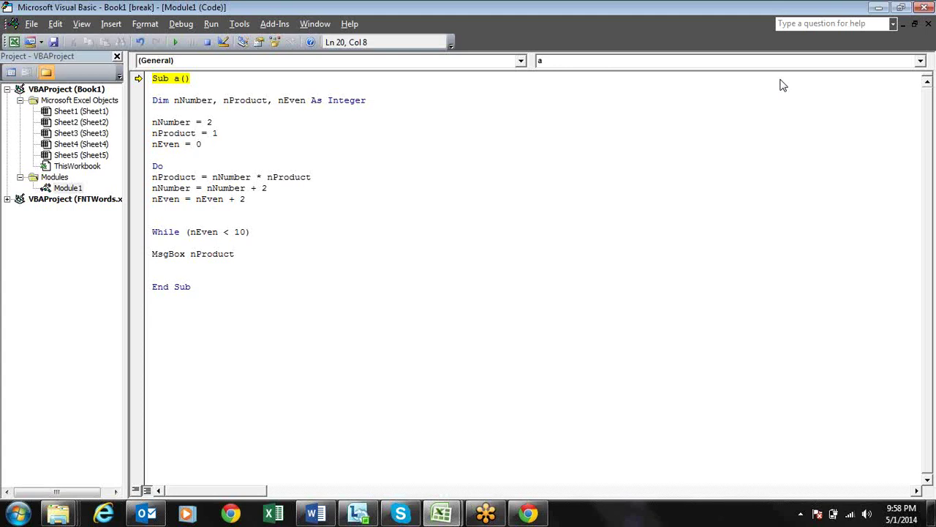
click(215, 232)
text(Loop)
Step: Reset the paused macro and go over the declaration and initialisation lines
click(478, 258)
text(,)
click(216, 134)
click(224, 102)
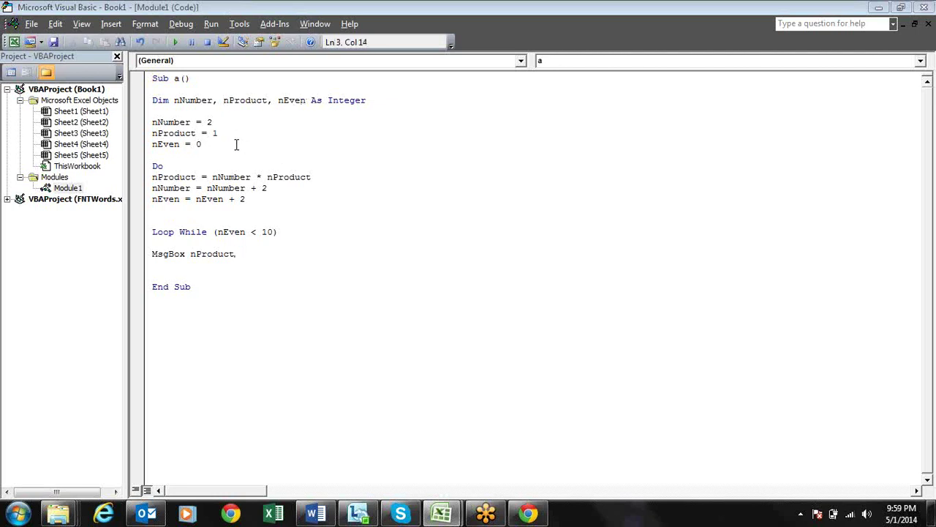
click(248, 130)
key(Down)
key(Down)
key(Down)
key(Down)
key(Down)
key(Down)
click(175, 156)
click(176, 165)
Step: Select Do, While and Loop to check the Loop While (nEven < 10) structure
double_click(158, 166)
drag(183, 231, 203, 233)
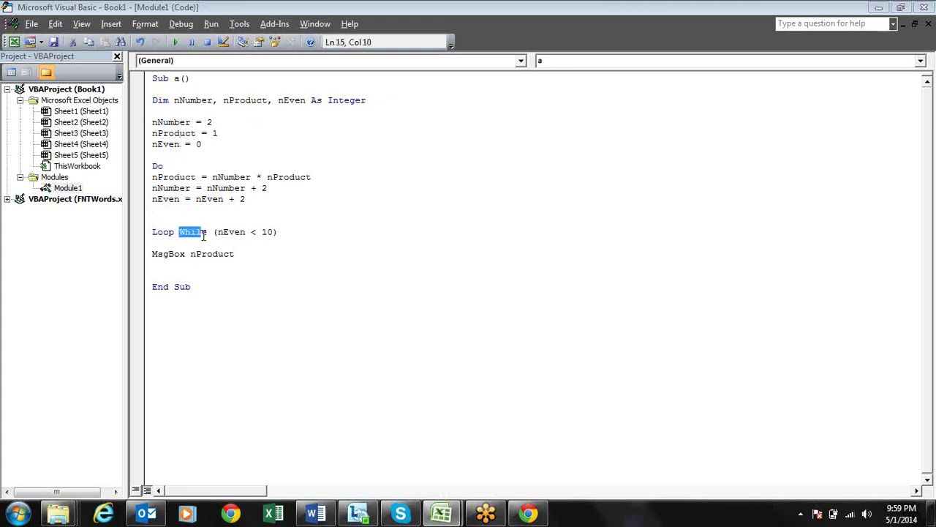
click(244, 217)
click(174, 232)
drag(175, 232, 152, 232)
click(157, 169)
click(168, 232)
key(alt+Tab)
key(alt+Tab)
key(alt+Tab)
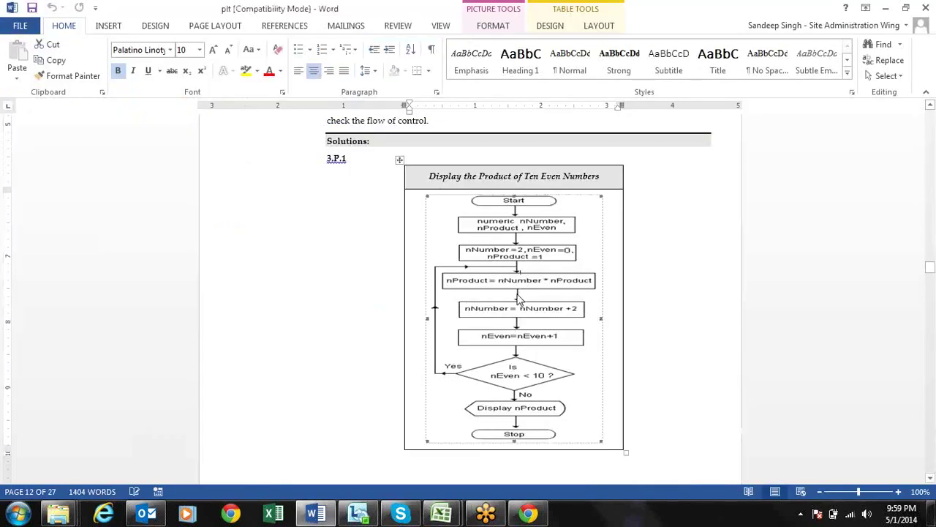
Step: Insert a blank line after Do and select the Do…Loop While block to review it
key(alt+Tab)
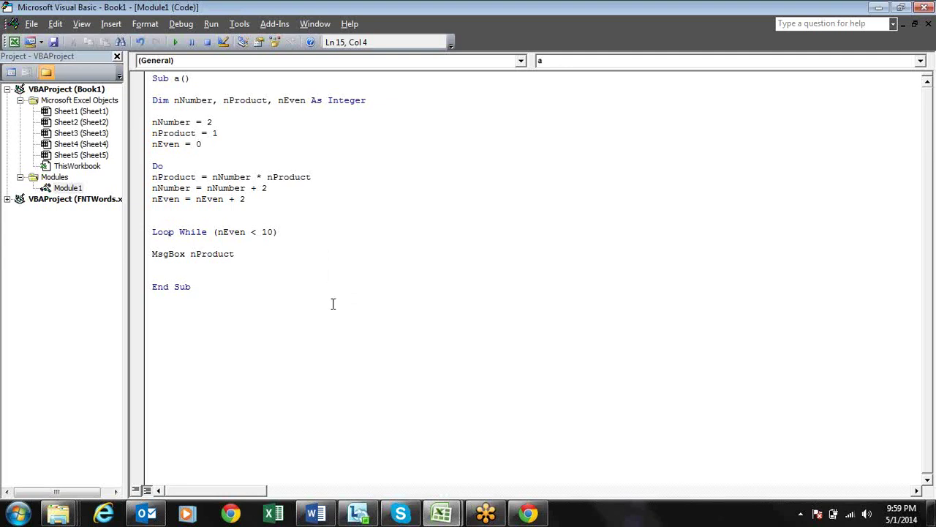
click(226, 167)
key(Return)
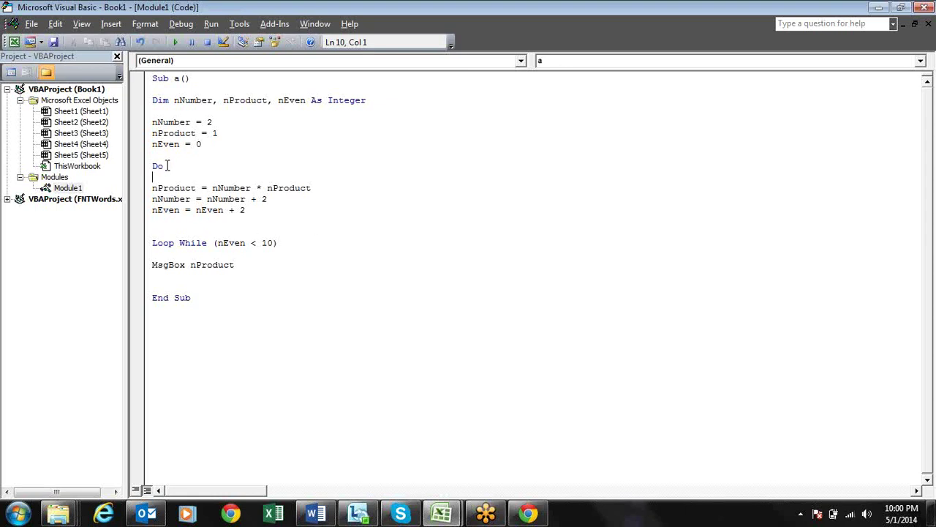
drag(155, 165, 282, 247)
key(alt+Tab)
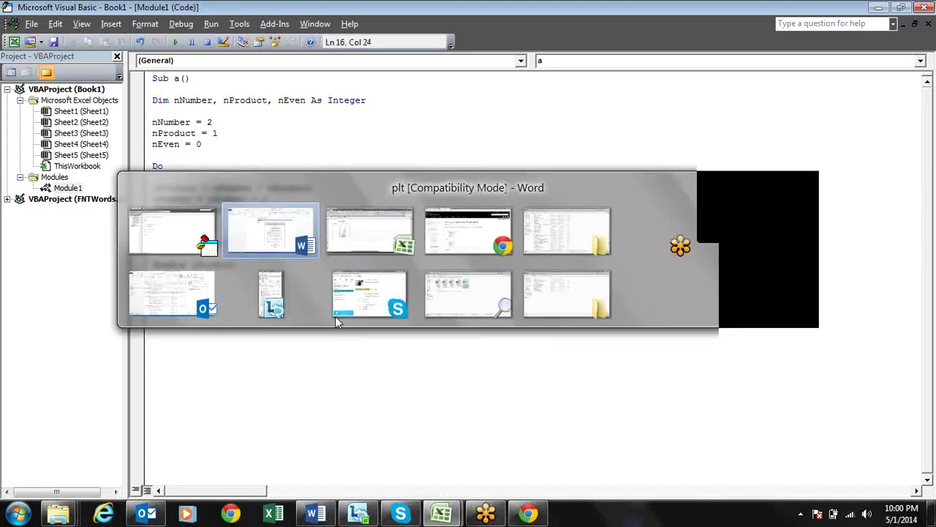
key(alt+shift+Tab)
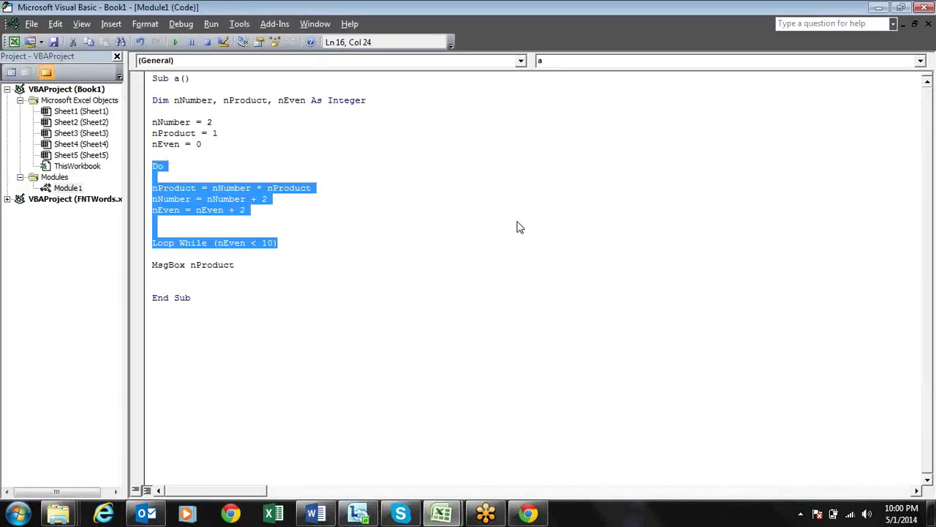
click(408, 209)
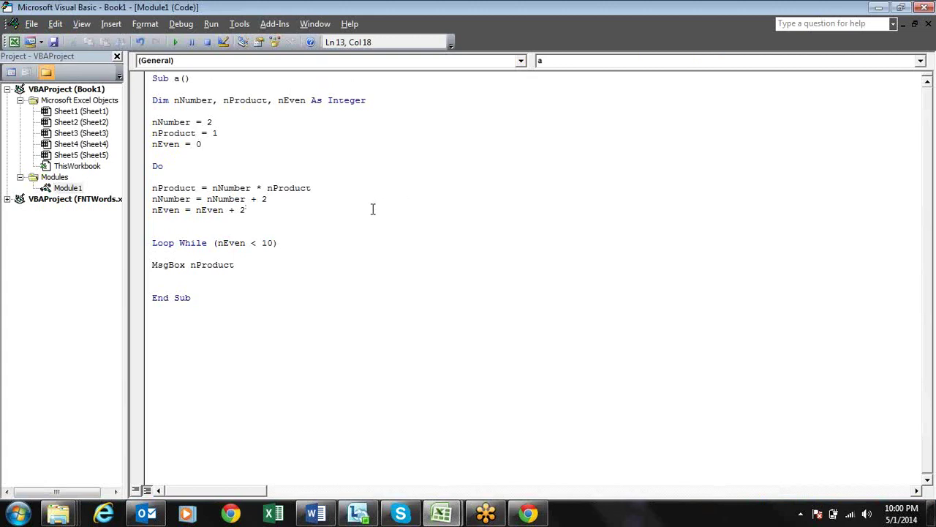
key(alt+Tab)
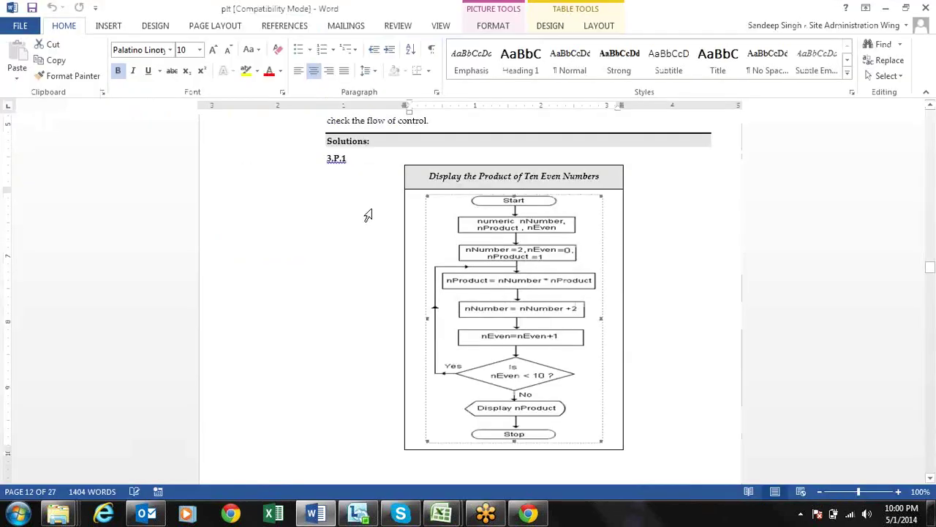
key(alt+Tab)
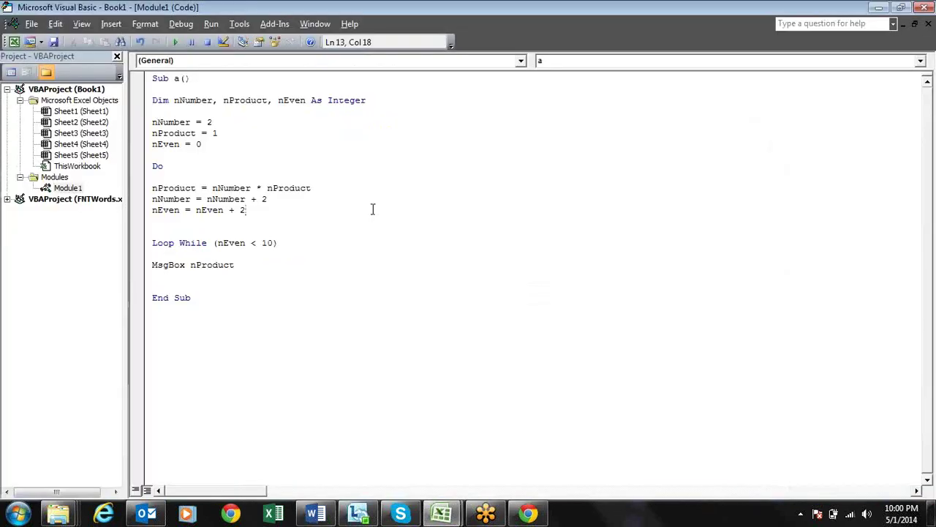
Step: Show Word's 'Display the Product of Ten Even Numbers' flowchart
key(alt+Tab)
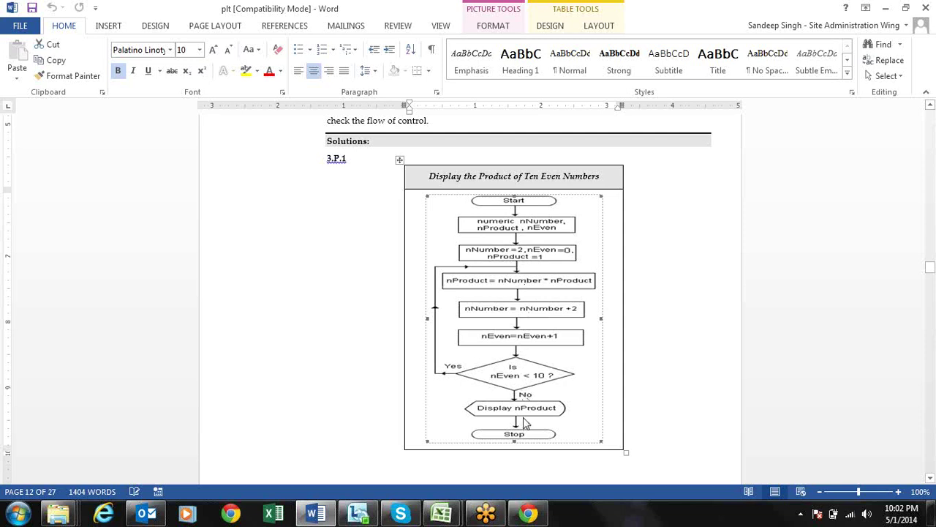
Step: Compare Excel's Dry Run Table with the Word flowchart, then return to the Visual Basic code
key(alt+Tab)
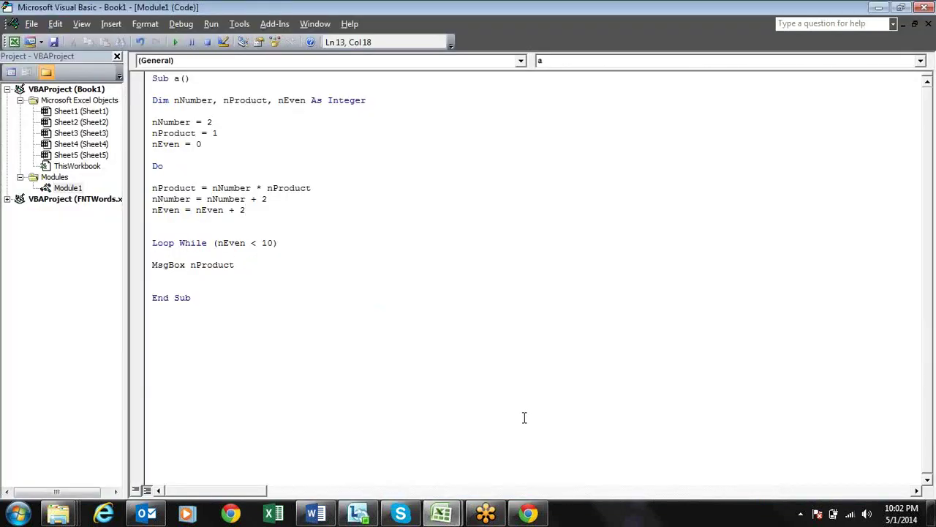
key(alt+Tab)
key(alt+Tab)
key(alt+Tab)
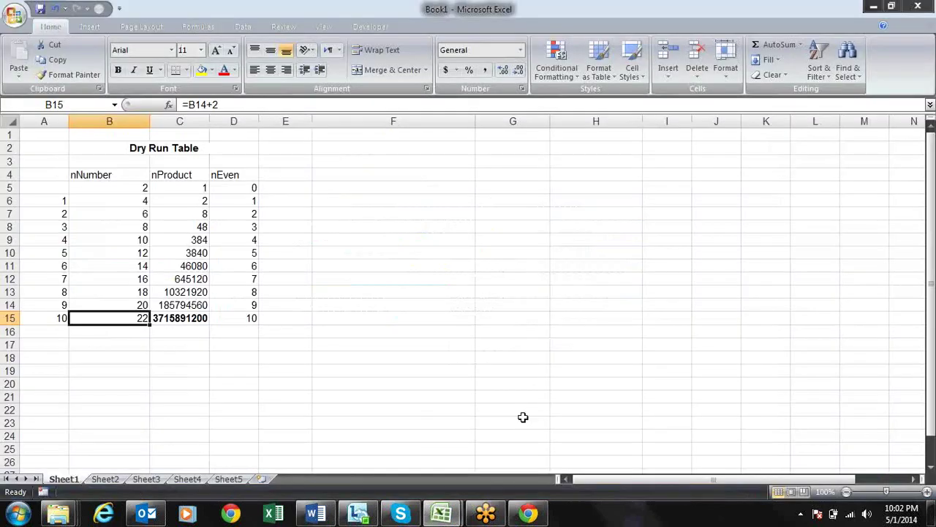
key(alt+Tab)
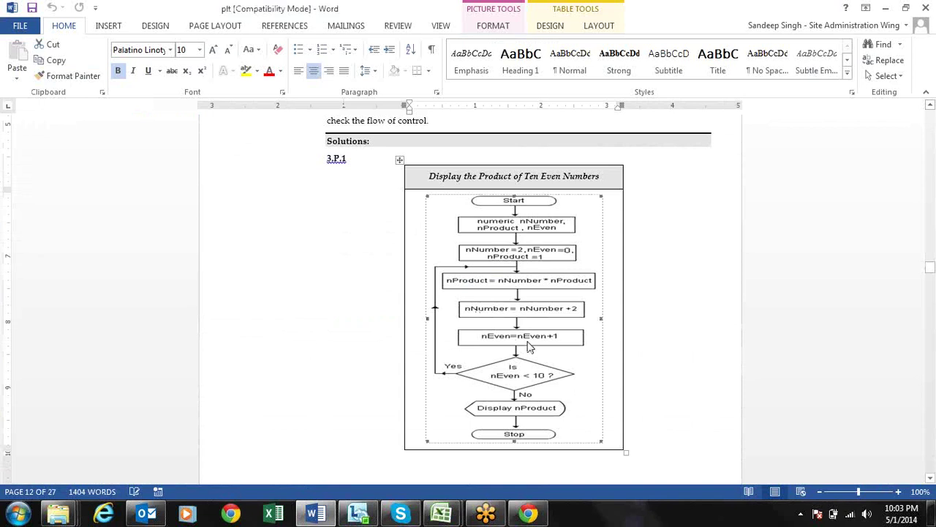
key(alt+Tab)
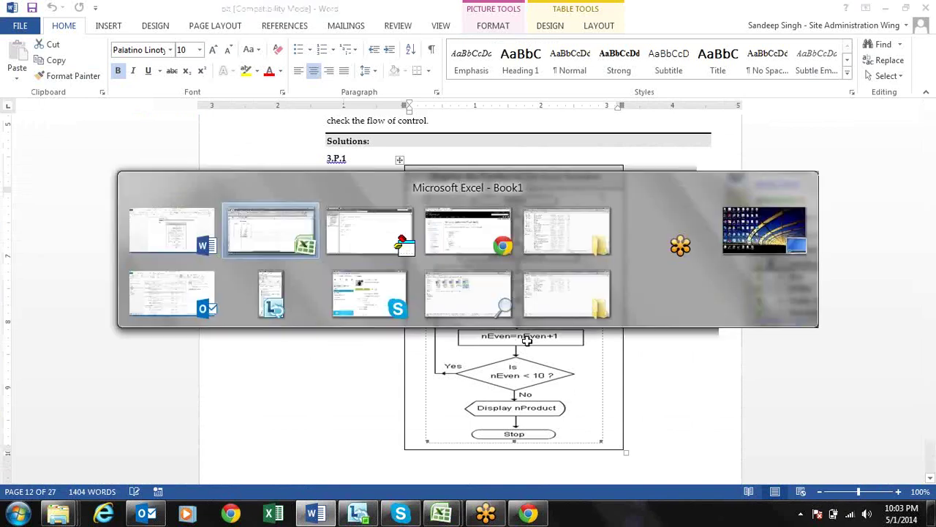
key(alt+Tab)
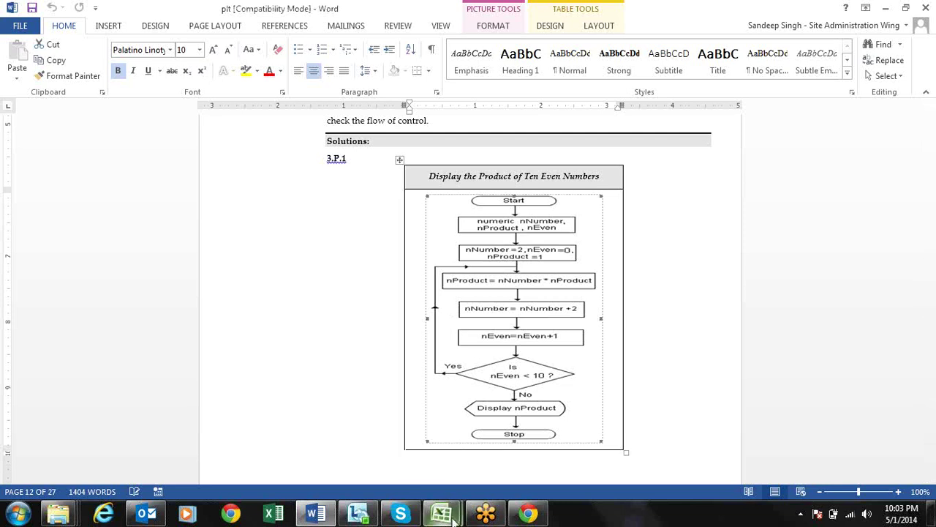
mouse_move(441, 514)
click(475, 464)
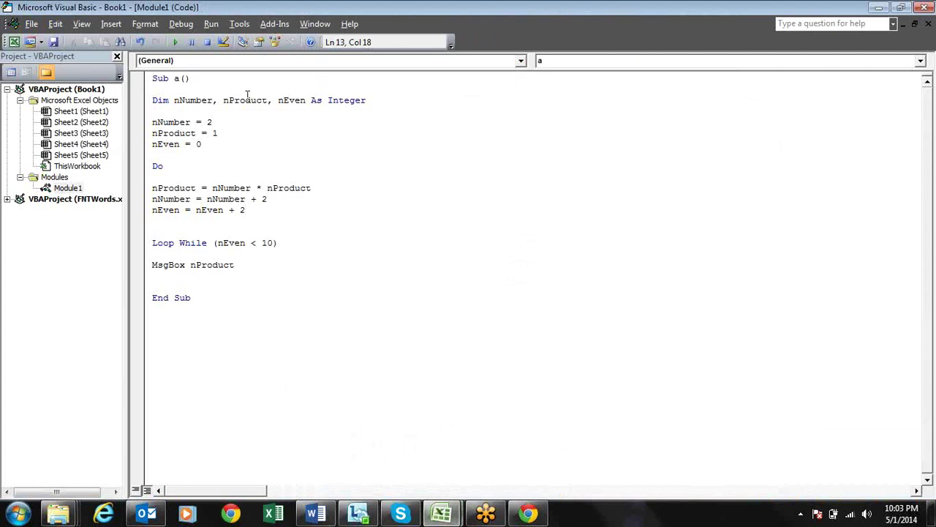
Step: Show the Watches pane below the code and resize it
click(213, 26)
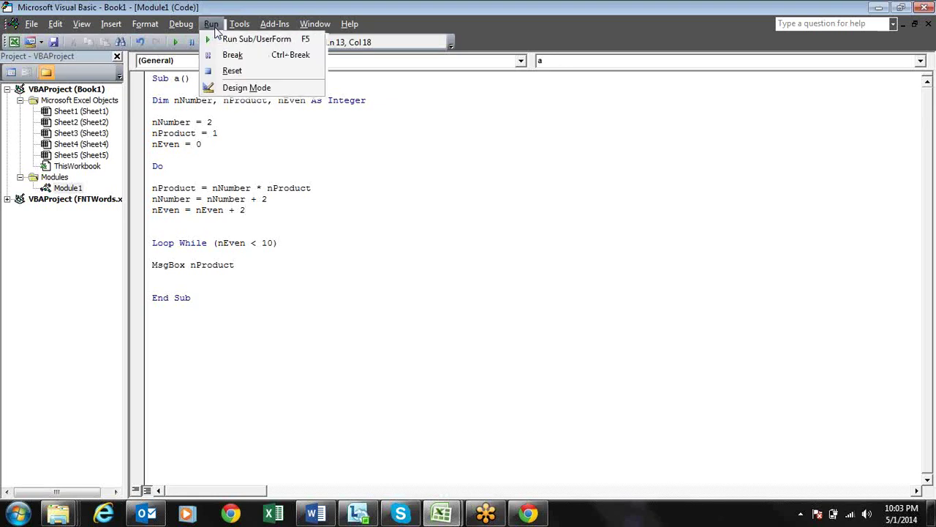
click(338, 167)
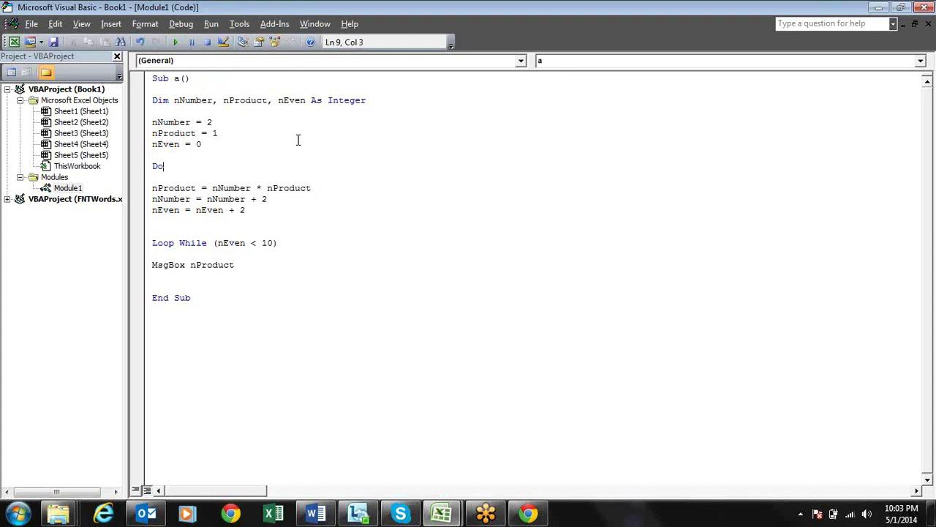
click(81, 25)
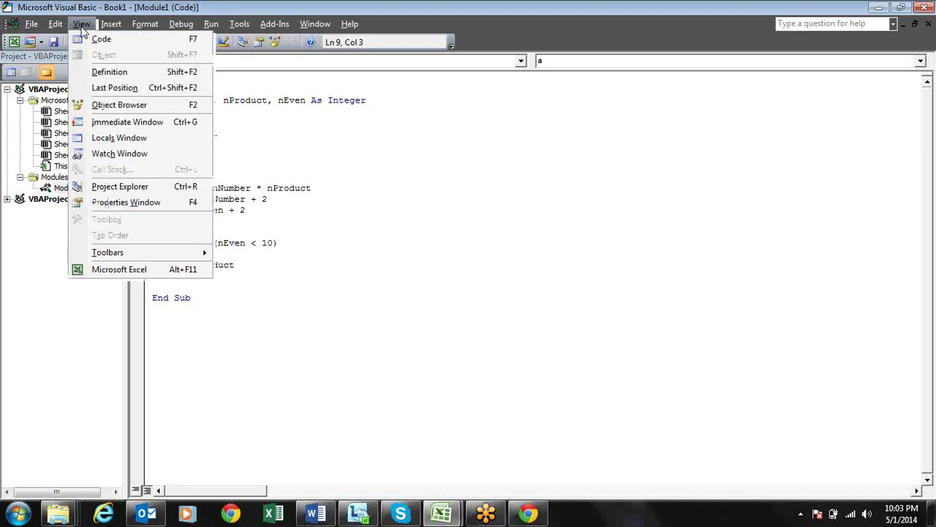
click(103, 153)
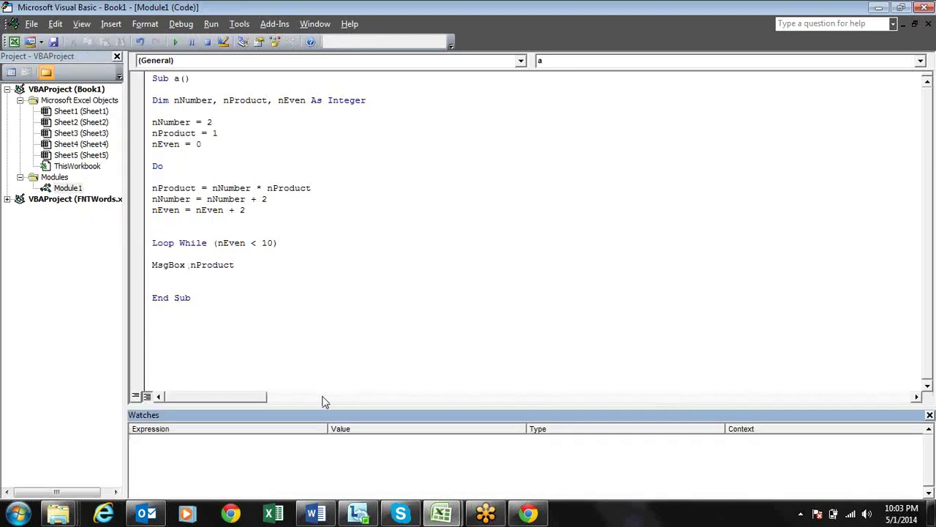
drag(325, 411, 316, 327)
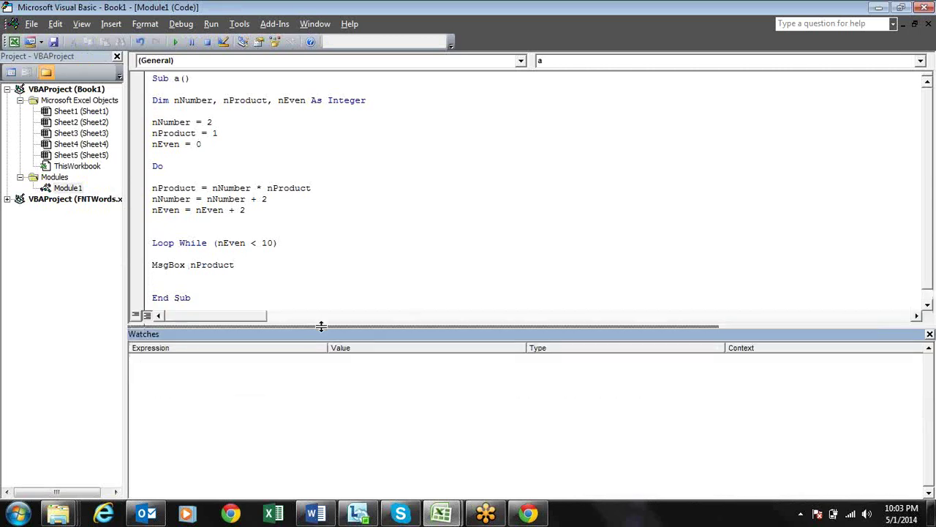
drag(321, 326, 320, 335)
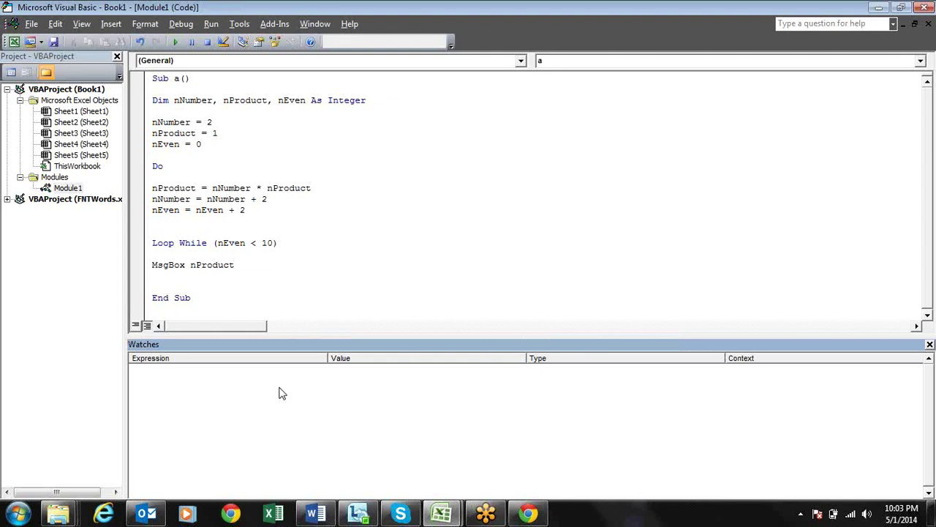
Step: Add a watch on nNumber scoped to procedure a in Module1
right_click(280, 390)
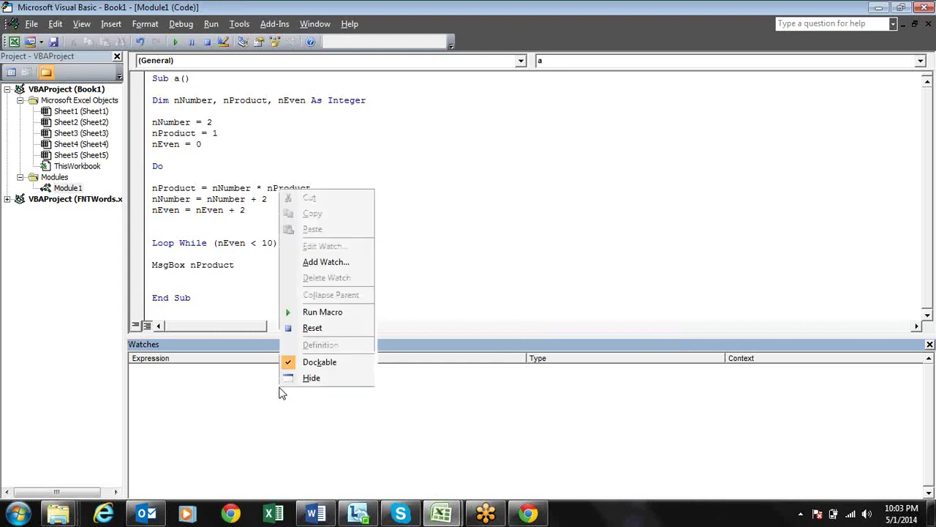
click(338, 265)
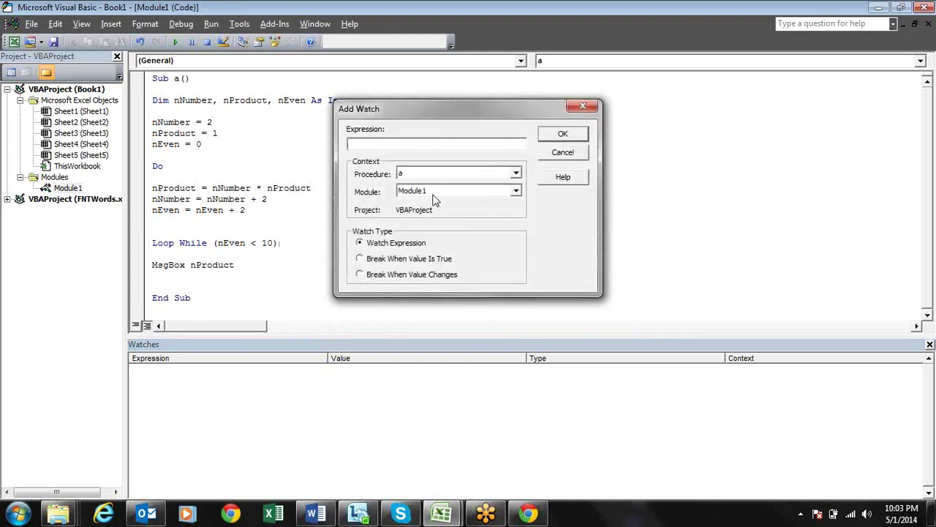
click(515, 174)
click(516, 192)
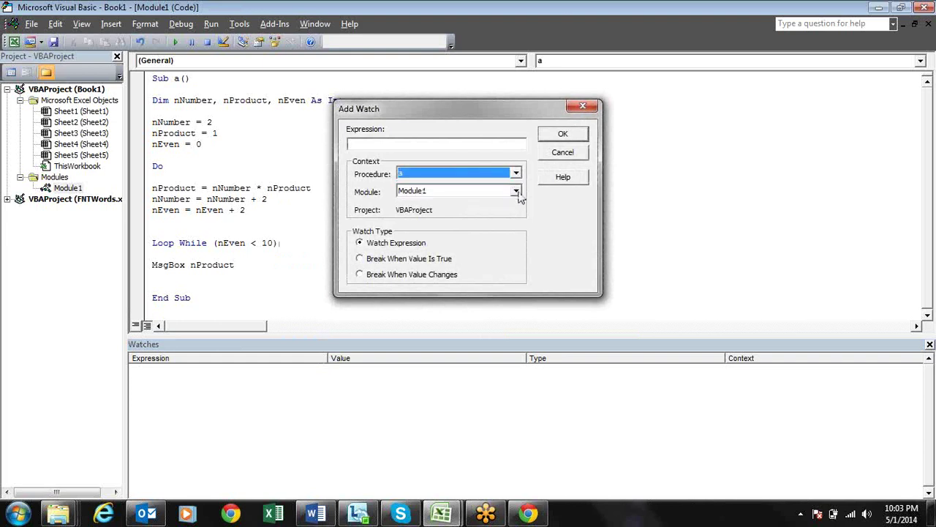
click(516, 191)
click(553, 222)
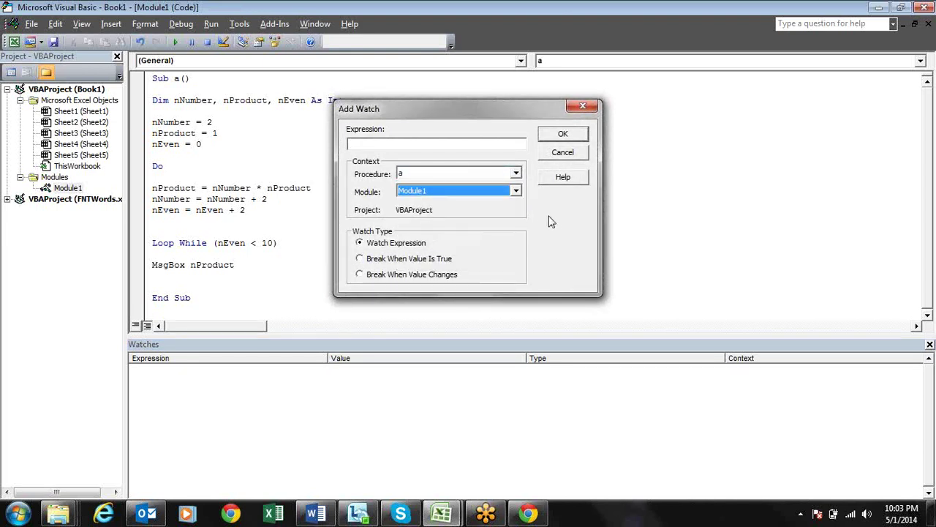
click(457, 145)
text(N)
key(BackSpace)
text(nNumber)
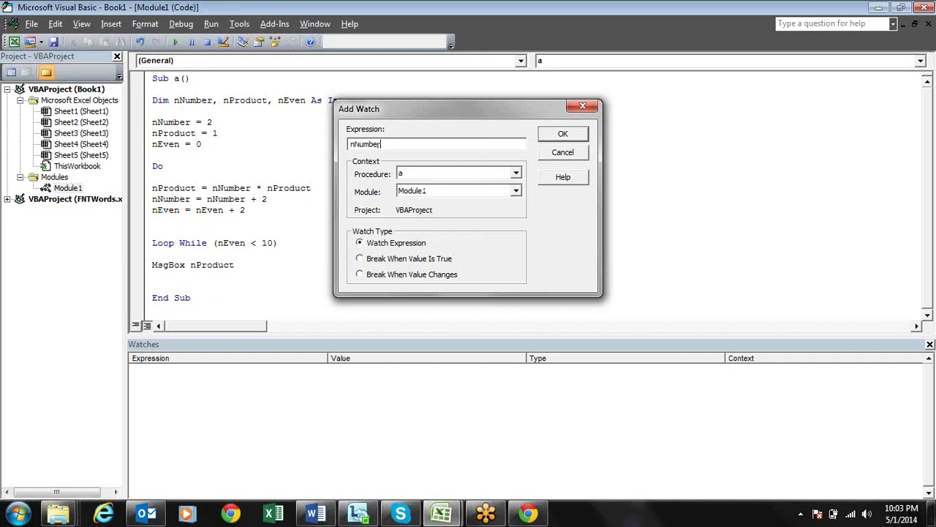
key(Return)
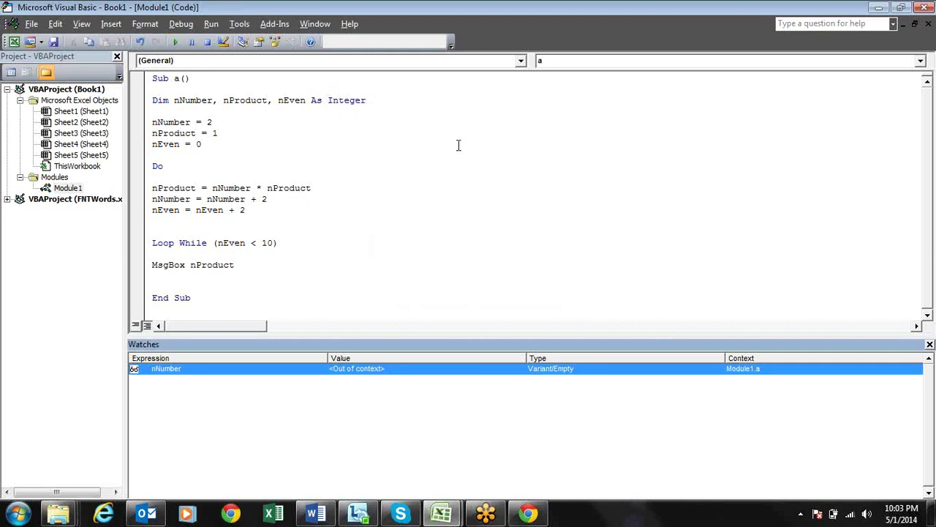
Step: Step into the macro past nNumber = 2 and add a watch on nProduct
click(224, 100)
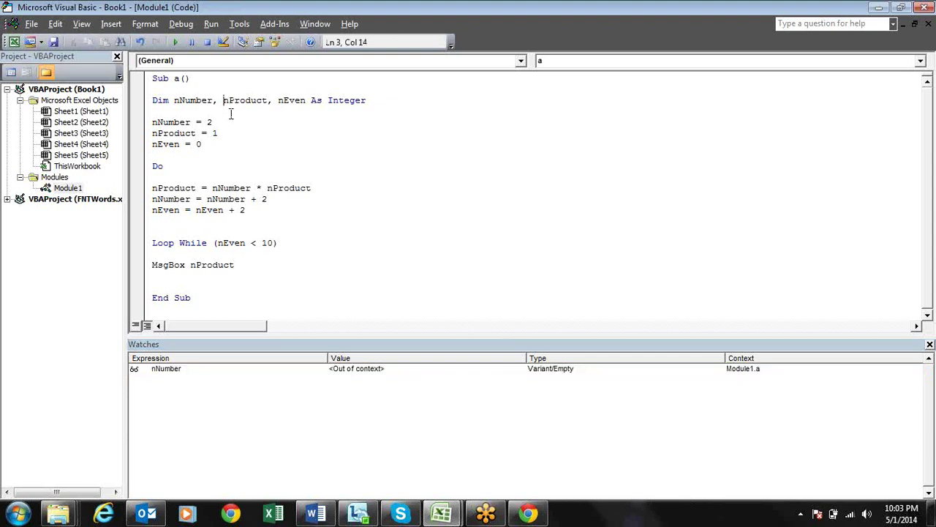
key(F8)
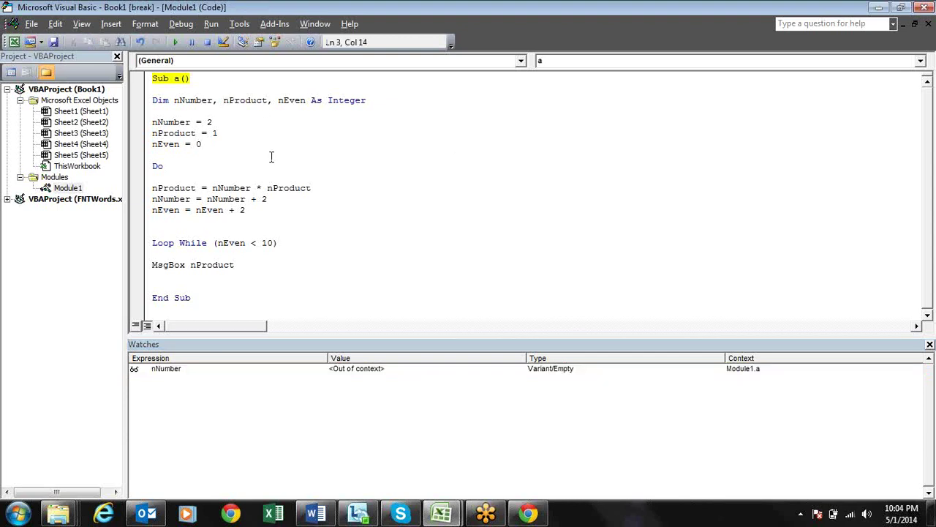
key(F8)
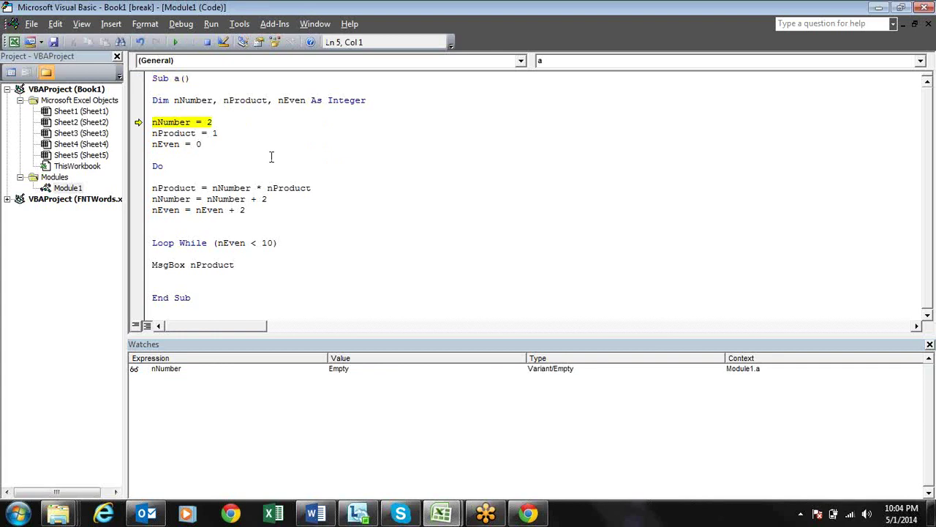
key(F8)
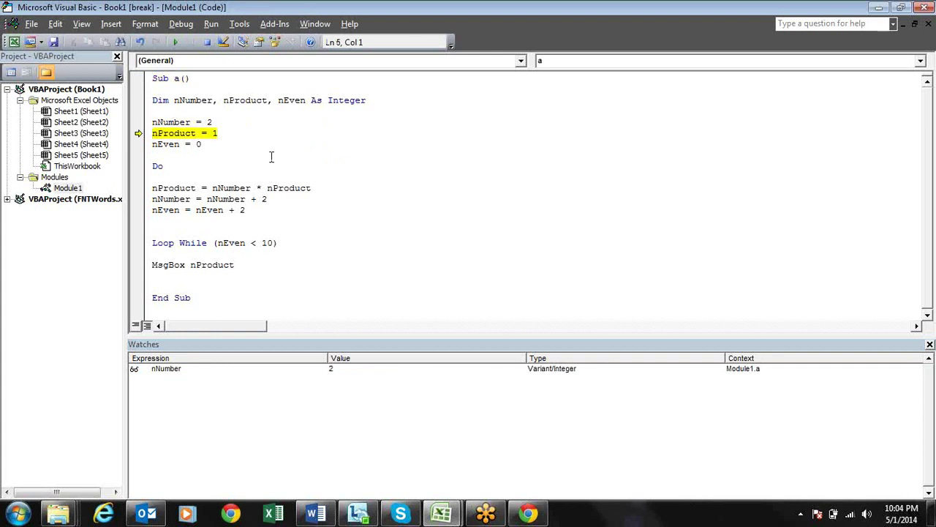
right_click(192, 404)
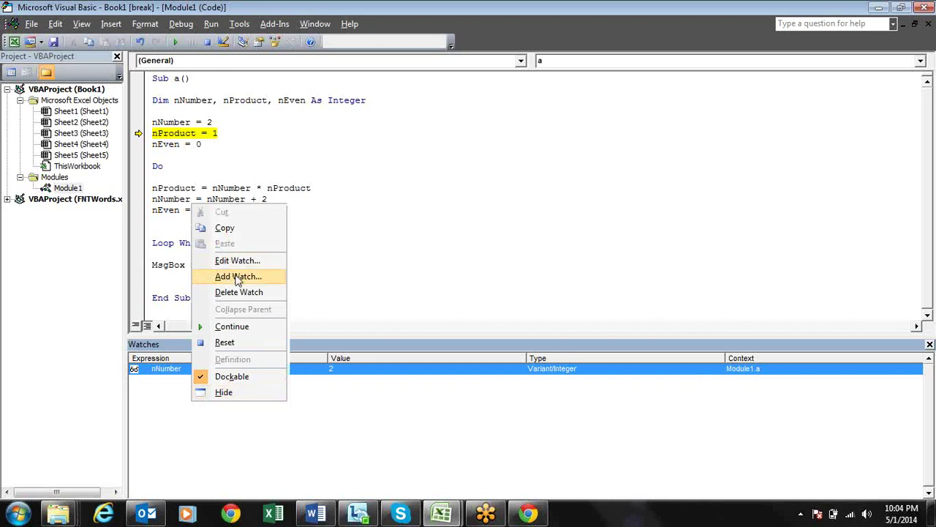
click(238, 277)
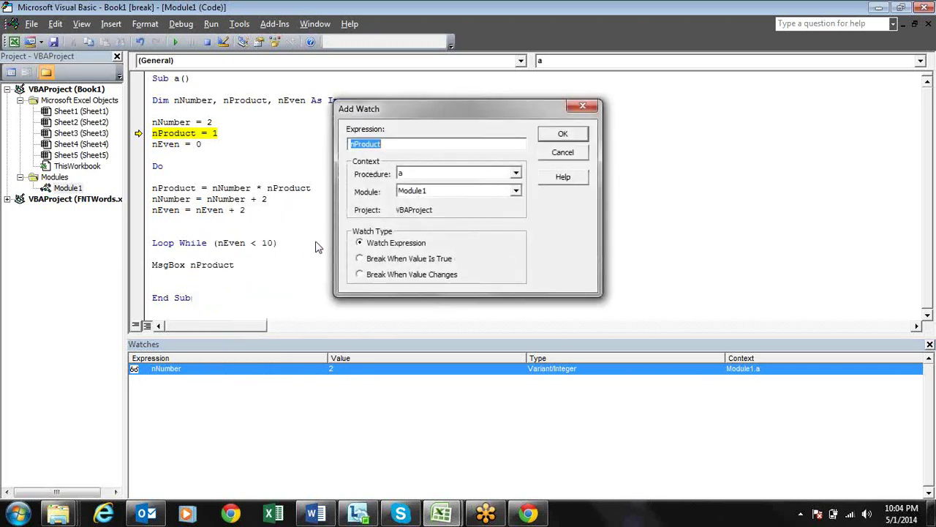
click(563, 135)
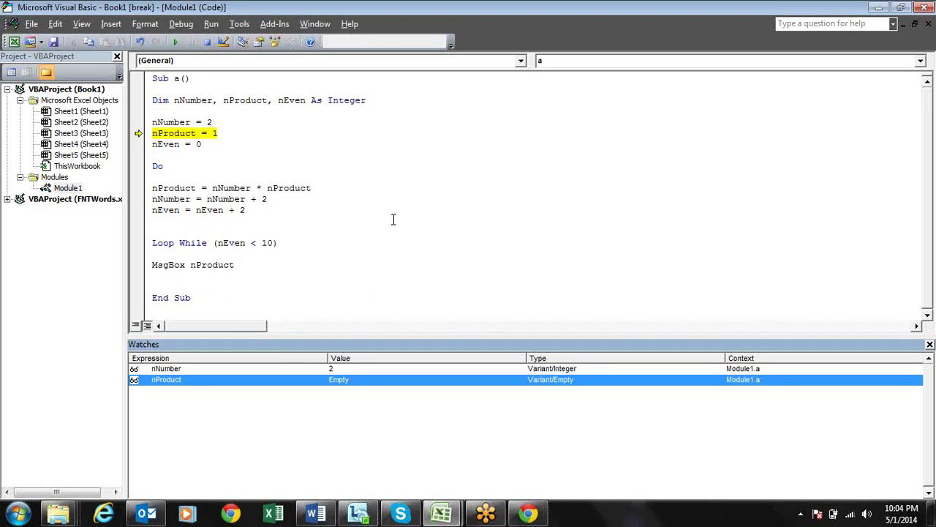
Step: Step past nProduct = 1 and add a watch on nEven
click(732, 32)
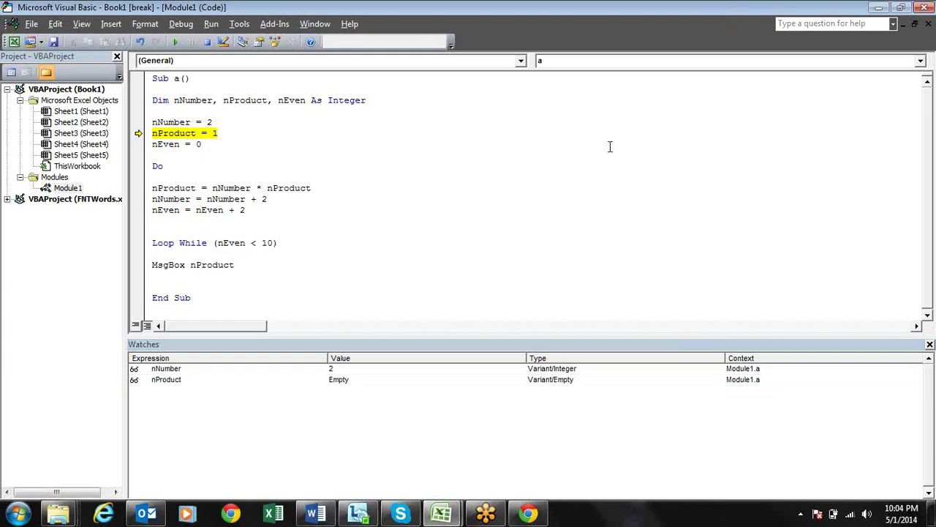
click(377, 155)
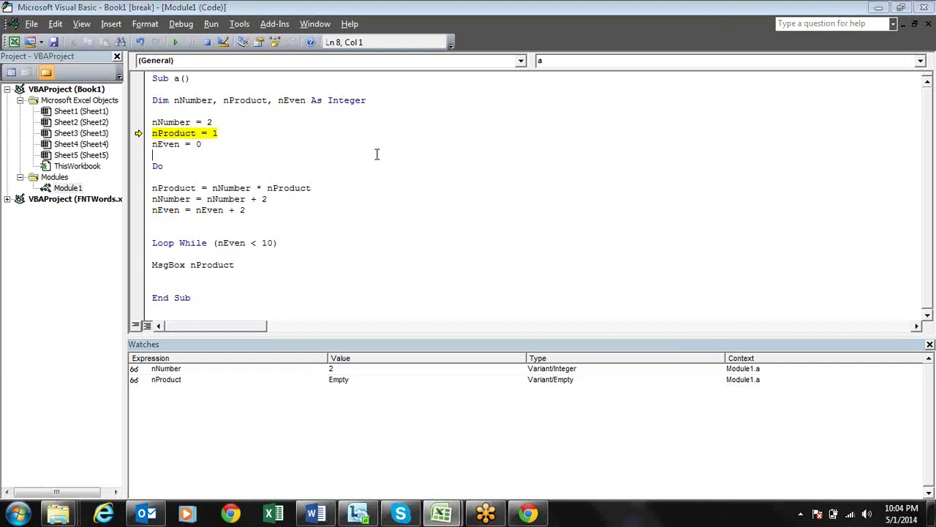
key(F8)
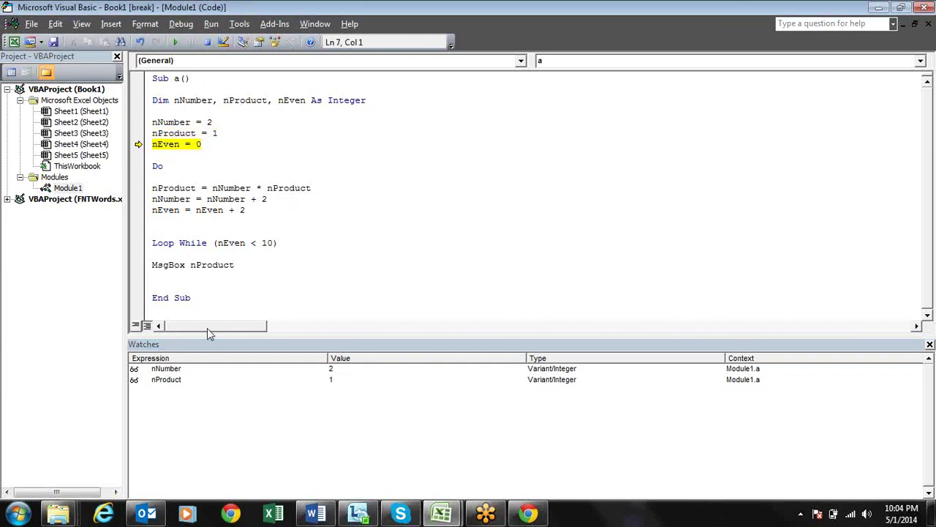
right_click(219, 389)
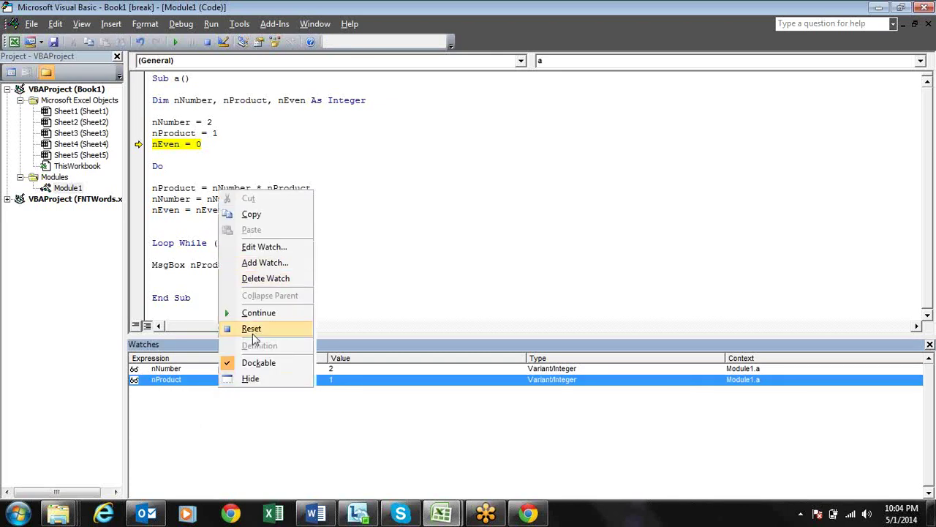
click(282, 262)
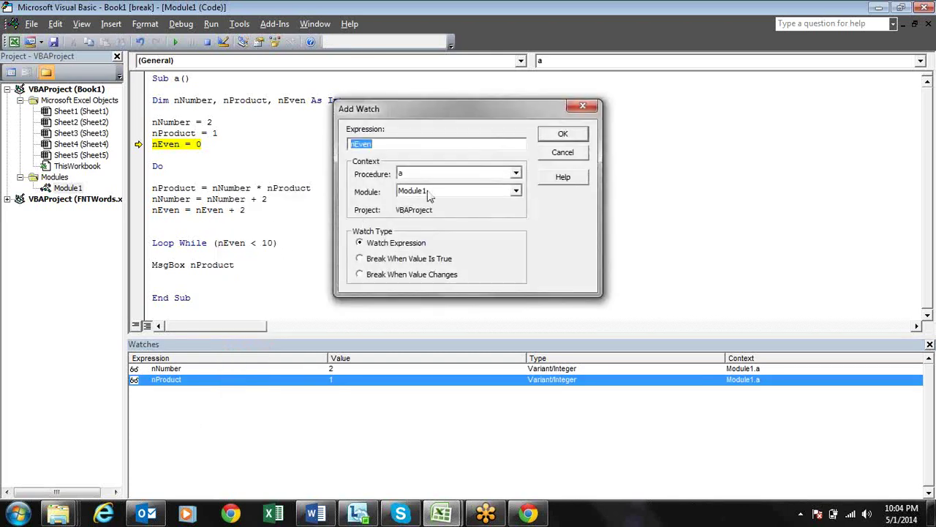
click(574, 133)
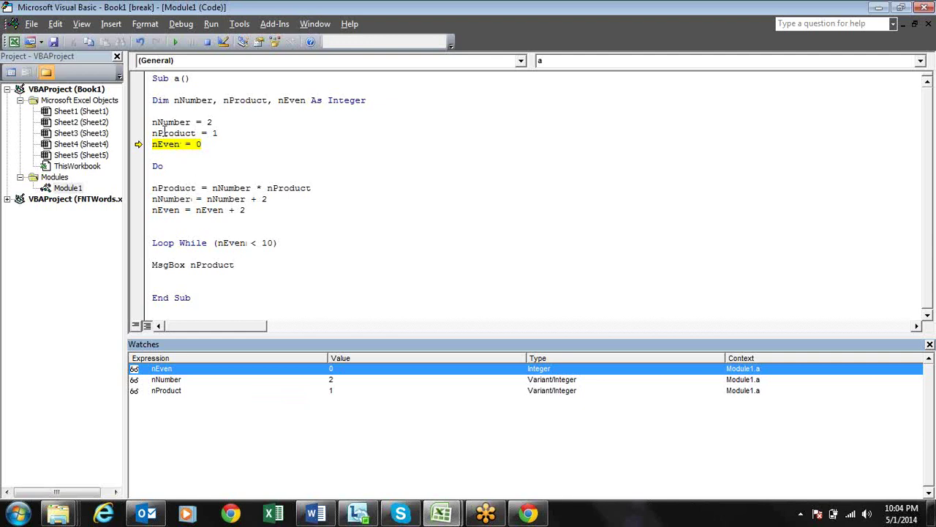
Step: Step through macro a's Do…Loop While for two passes, reaching nEven 4, nNumber 6, nProduct 8
mouse_move(163, 122)
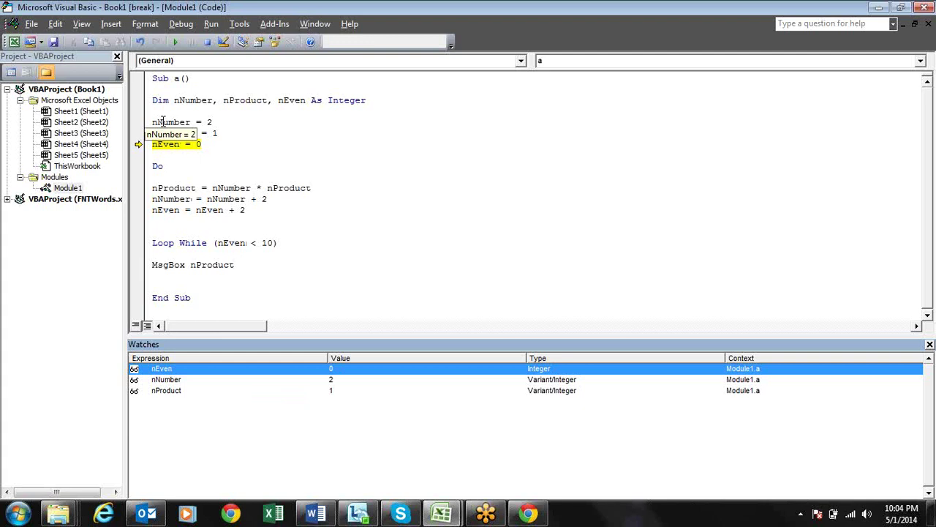
key(F8)
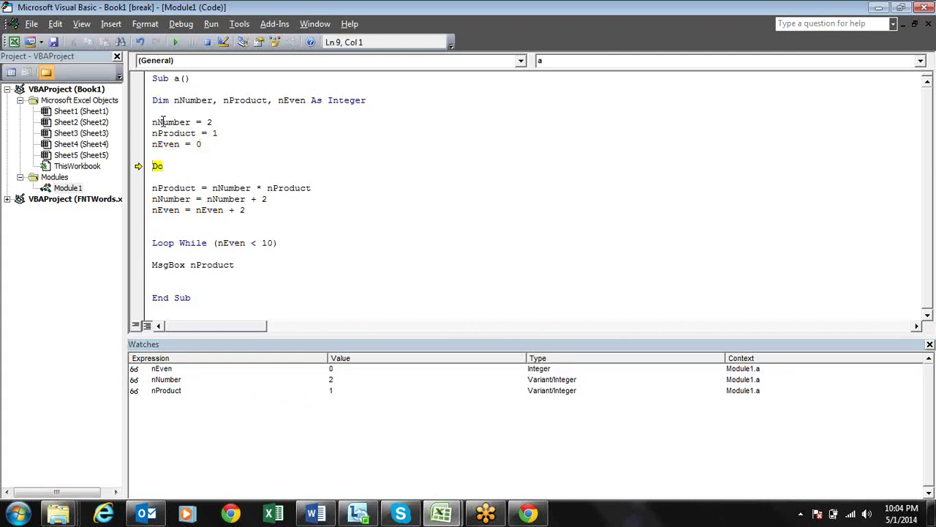
key(F8)
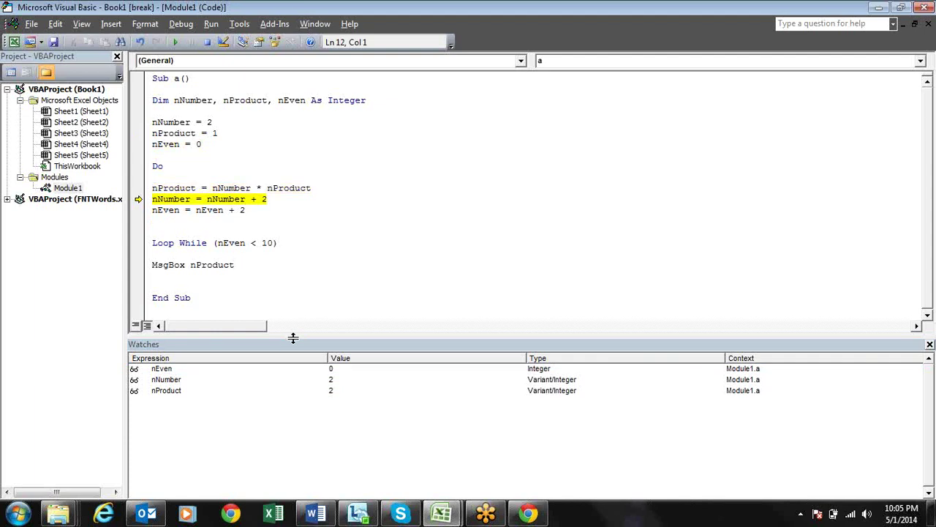
key(F8)
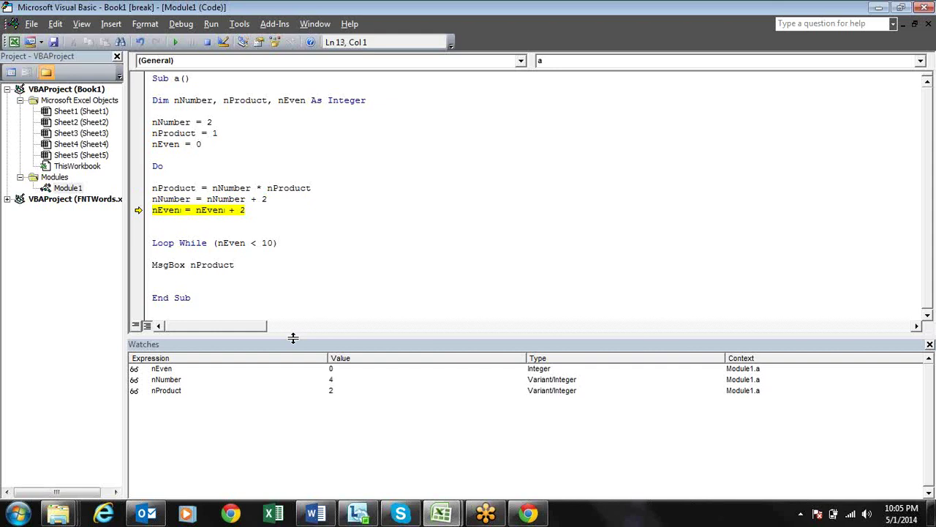
key(F8)
key(F8)
key(F8)
key(F8)
key(F8)
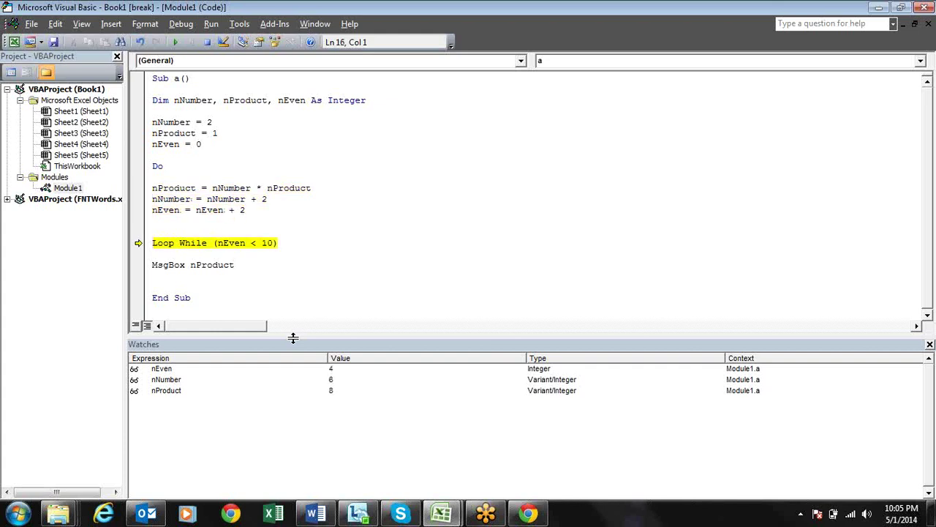
key(F8)
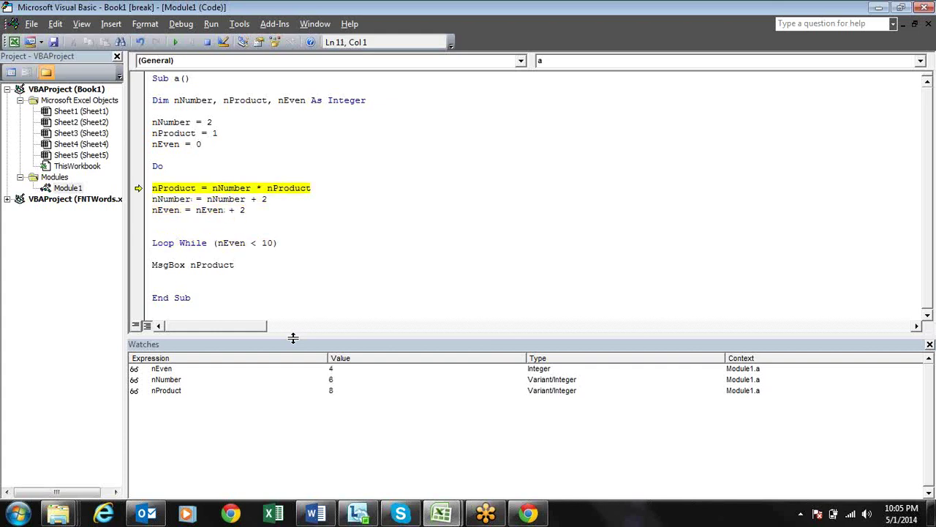
key(F8)
key(F8)
key(F8)
key(F8)
key(F8)
key(F8)
key(F8)
key(F8)
key(F8)
key(F8)
key(F8)
key(F8)
key(F8)
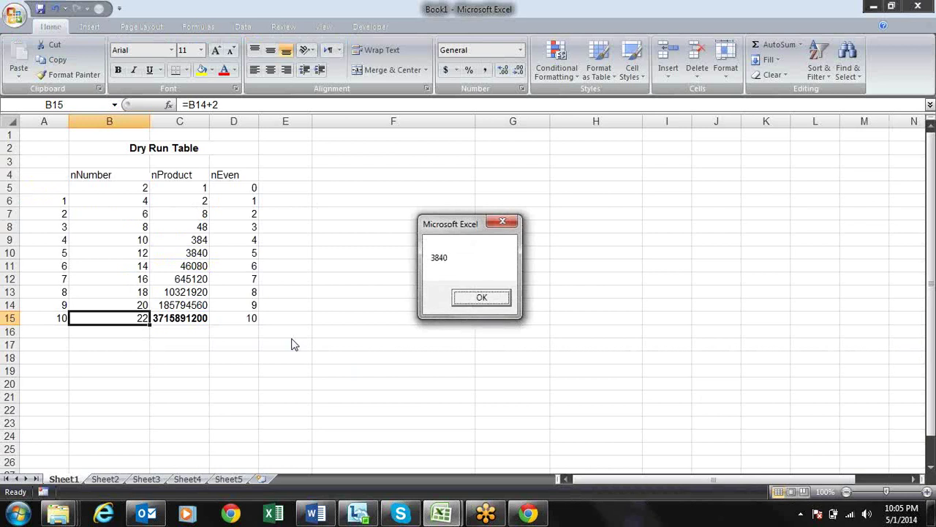
Step: Dismiss the 3840 result and compare the C9 and C11 nProduct formulas with the macro's product line
key(Return)
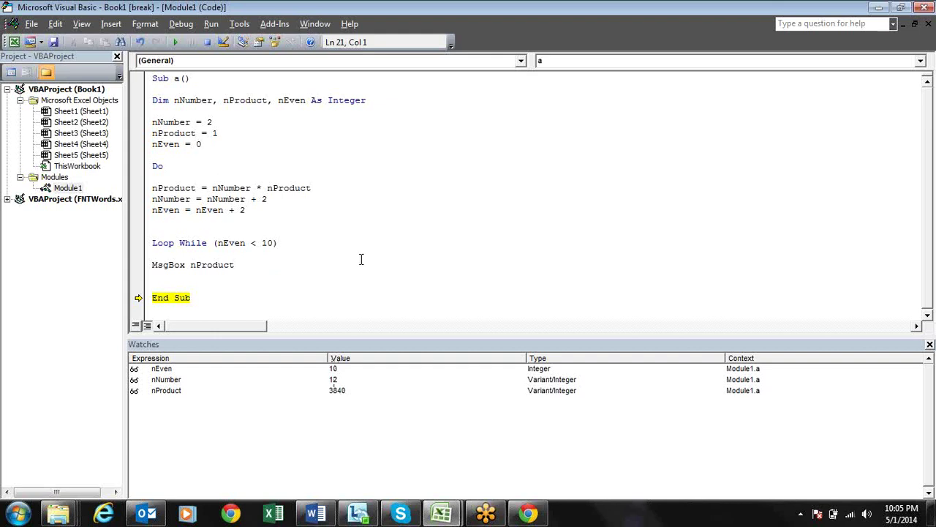
key(alt+Tab)
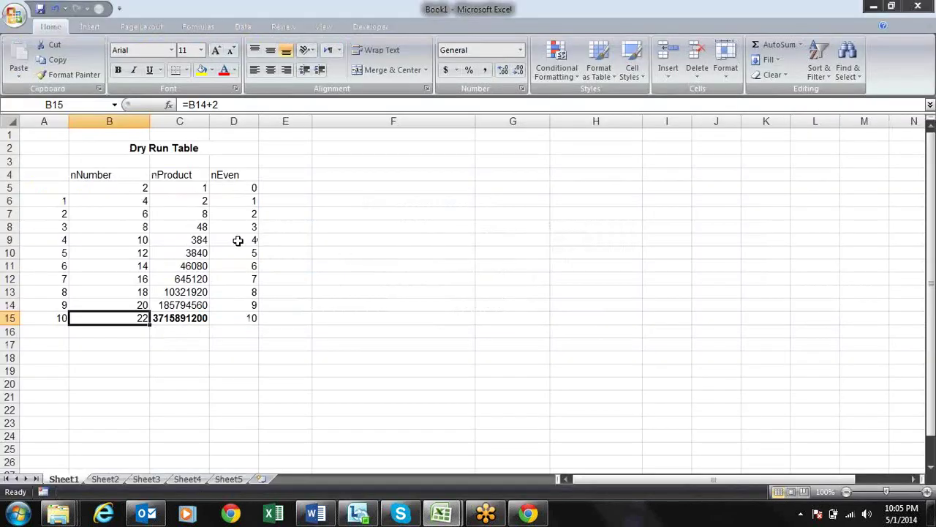
click(196, 243)
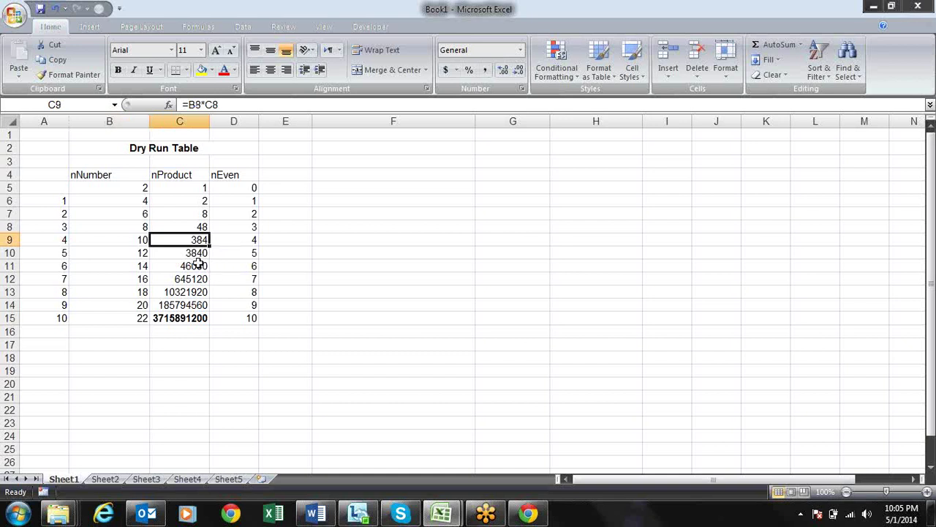
click(195, 265)
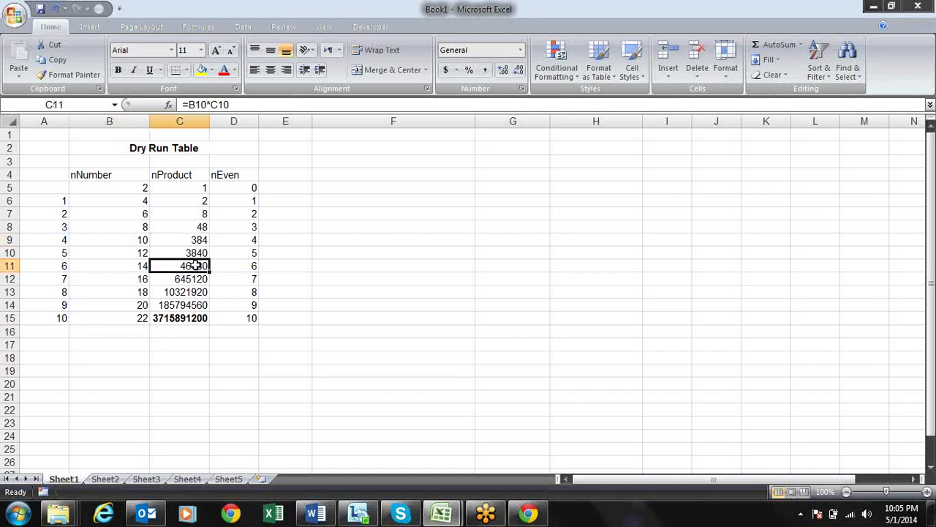
key(alt+Tab)
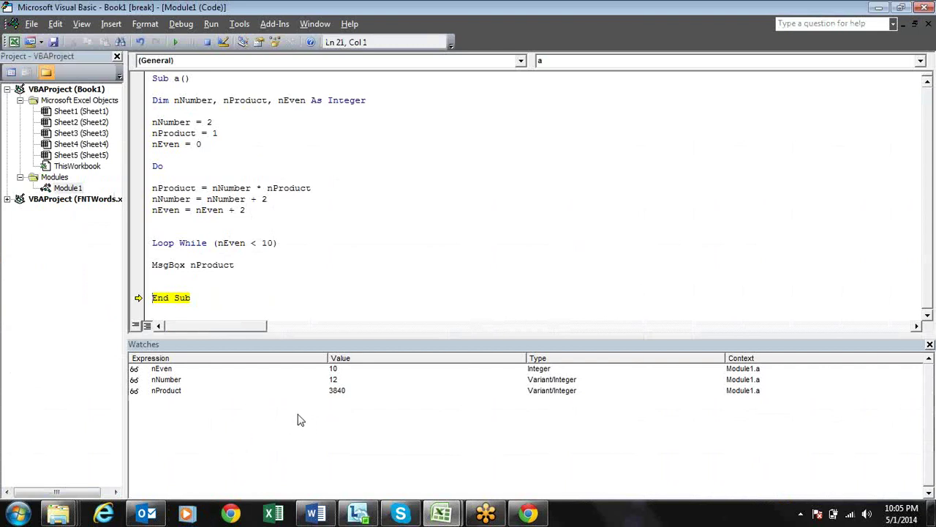
click(258, 188)
key(alt+F11)
key(alt+F11)
key(alt+F11)
Step: Change C6 to =B5*C5, then compare the B6 and C6 formulas against the macro code
key(Up)
key(Up)
key(Up)
key(Up)
key(Up)
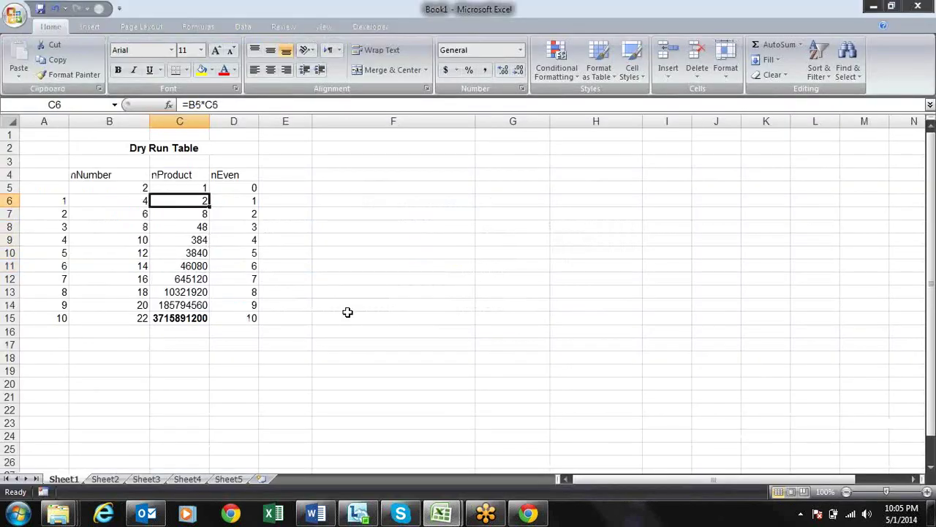
key(F2)
text(5)
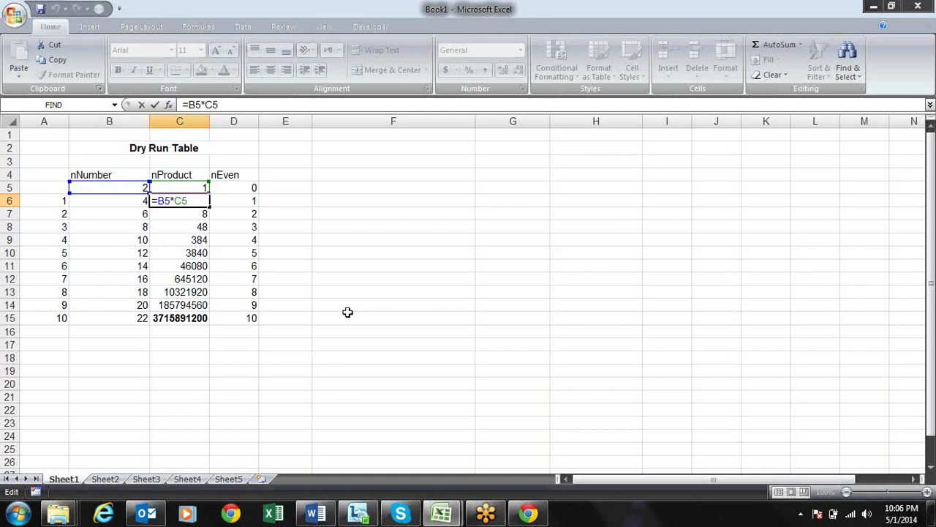
key(Return)
key(Up)
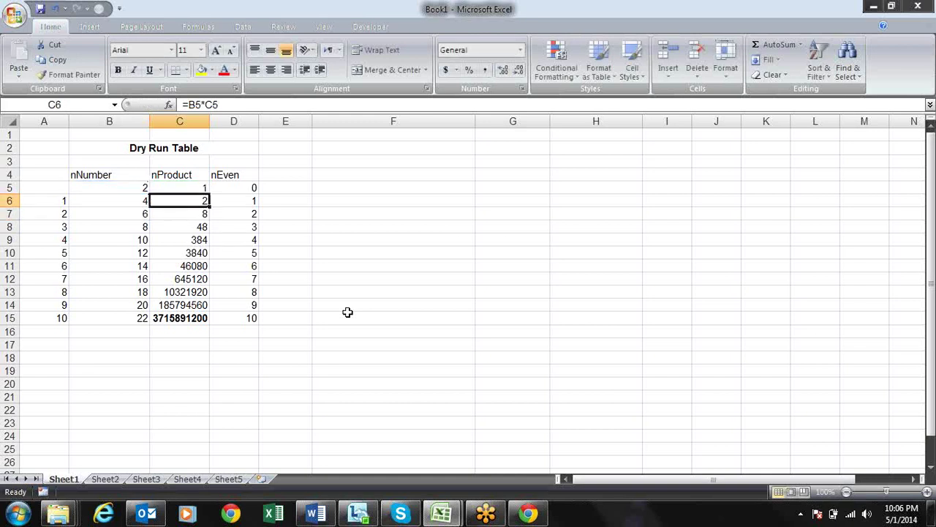
key(Left)
key(alt+F11)
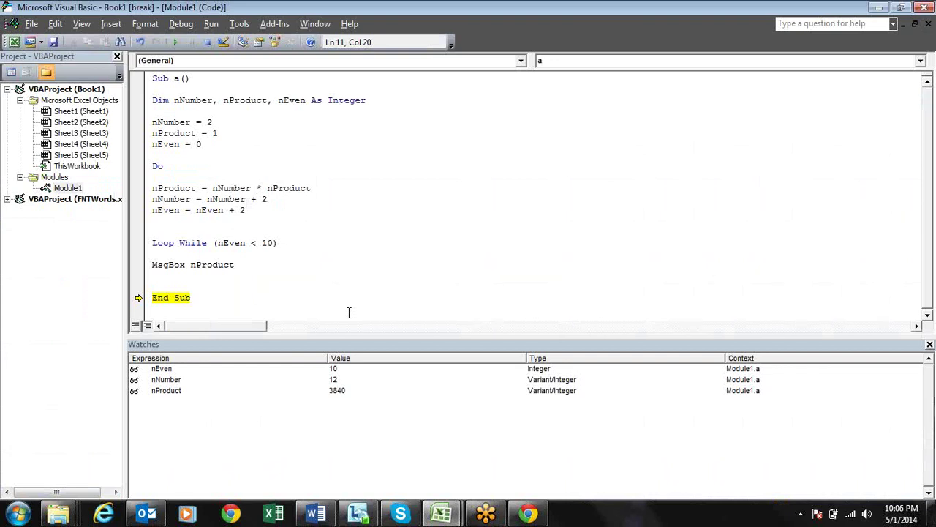
key(alt+F11)
key(alt+F11)
key(alt+F11)
key(Right)
key(Left)
key(Right)
key(alt+F11)
key(alt+F11)
Step: Set B6 to =B5 so the nNumber column starts 2, 2, 4
key(Left)
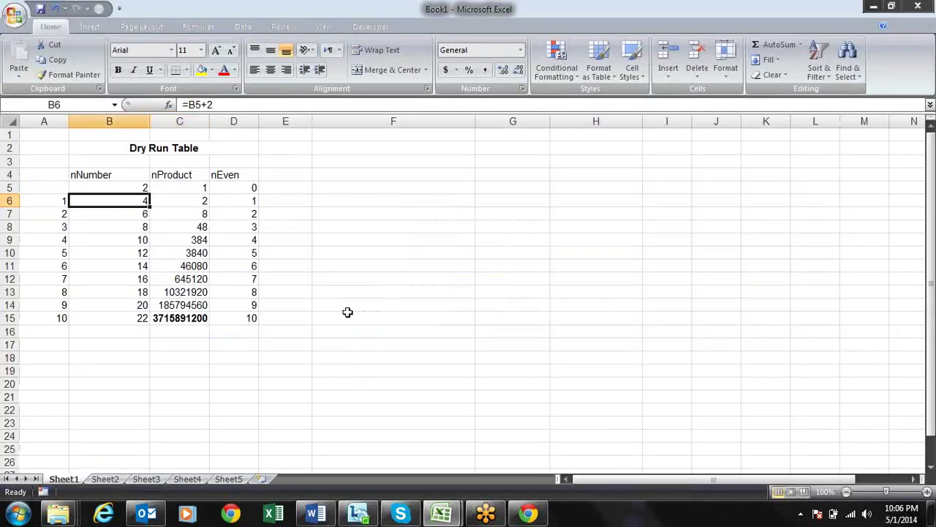
text(=)
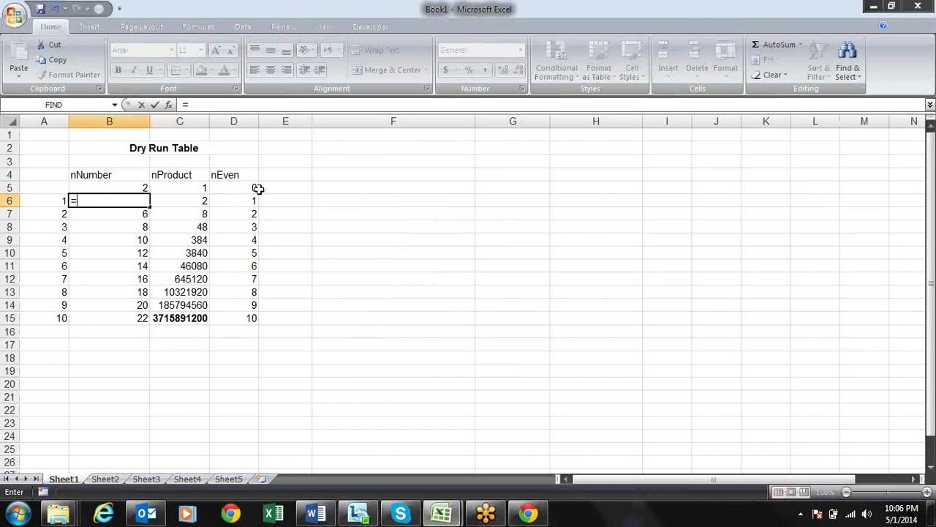
click(143, 188)
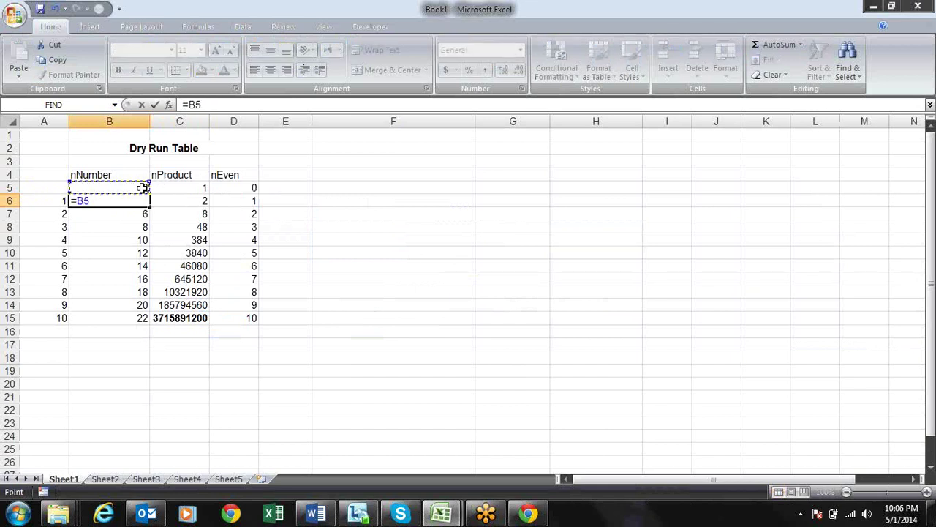
key(Return)
key(Up)
Step: Compare the VBA editor's nNumber watch value against the Dry Run Table
key(alt+Tab)
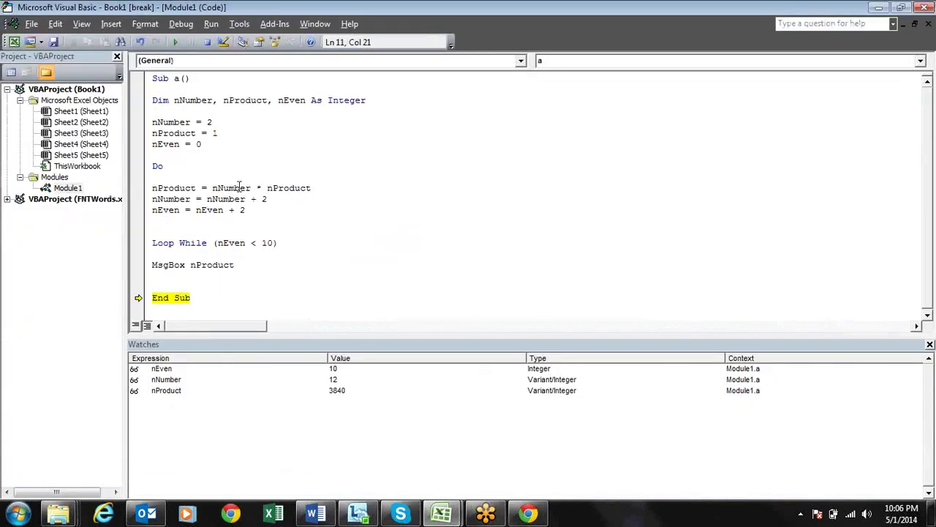
mouse_move(231, 188)
mouse_move(174, 199)
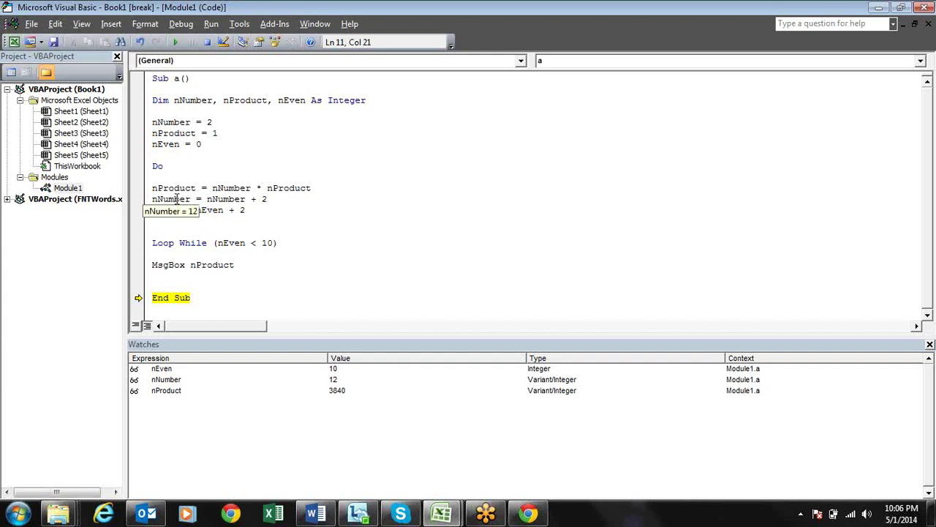
key(alt+F11)
key(alt+F11)
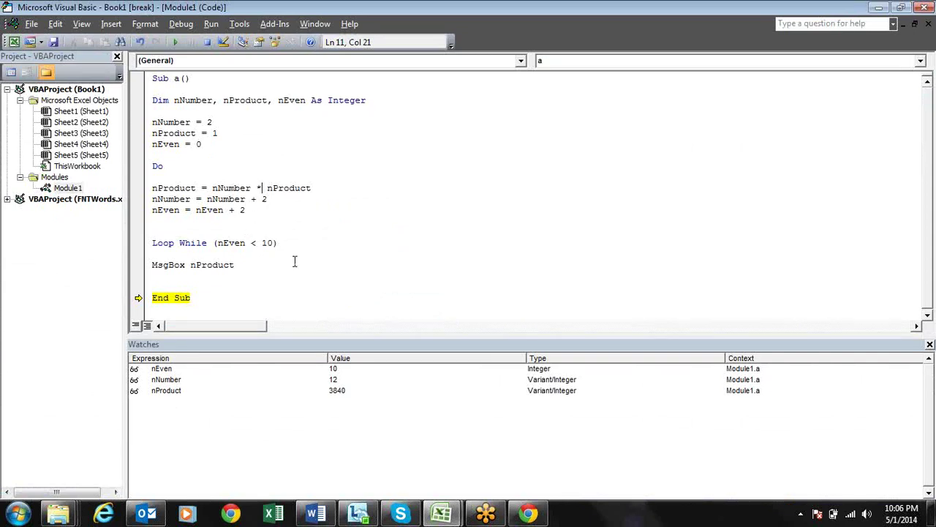
key(alt+F11)
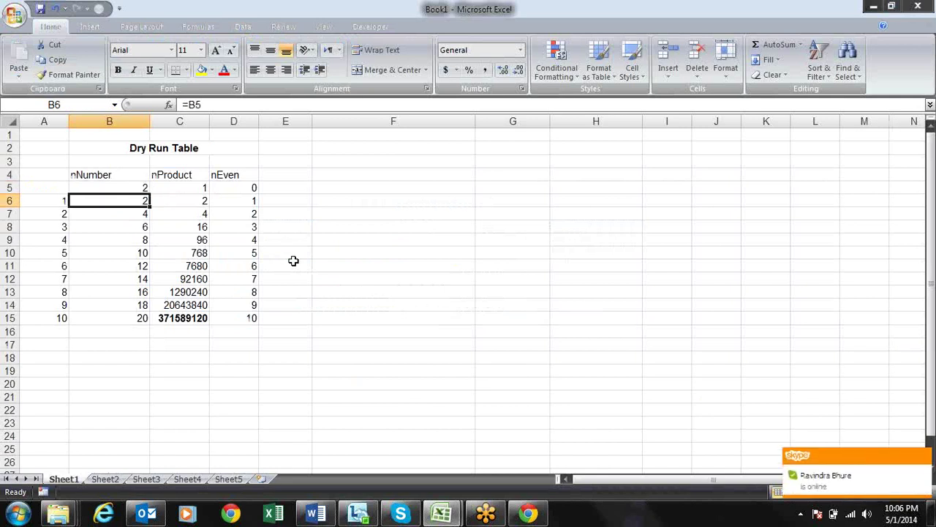
Step: Compare the macro code with the Excel Dry Run Table side by side
key(alt+F11)
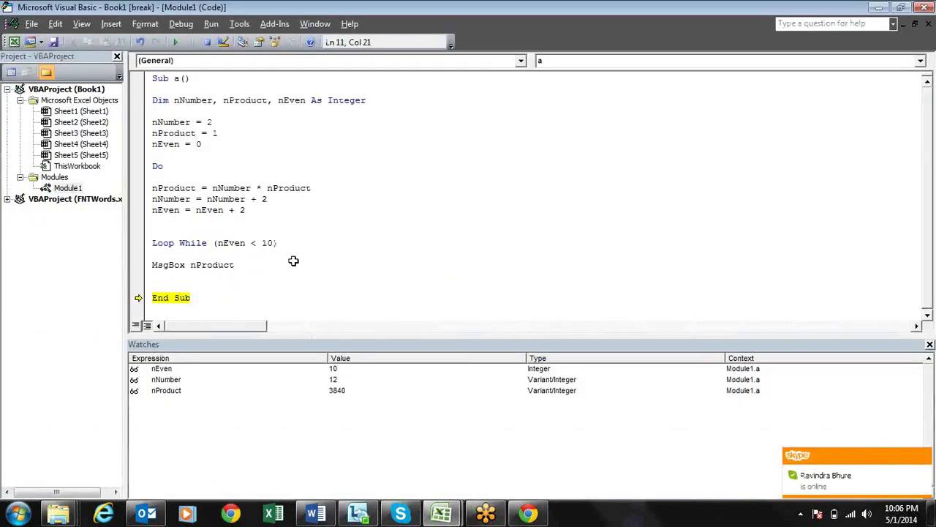
key(alt+F11)
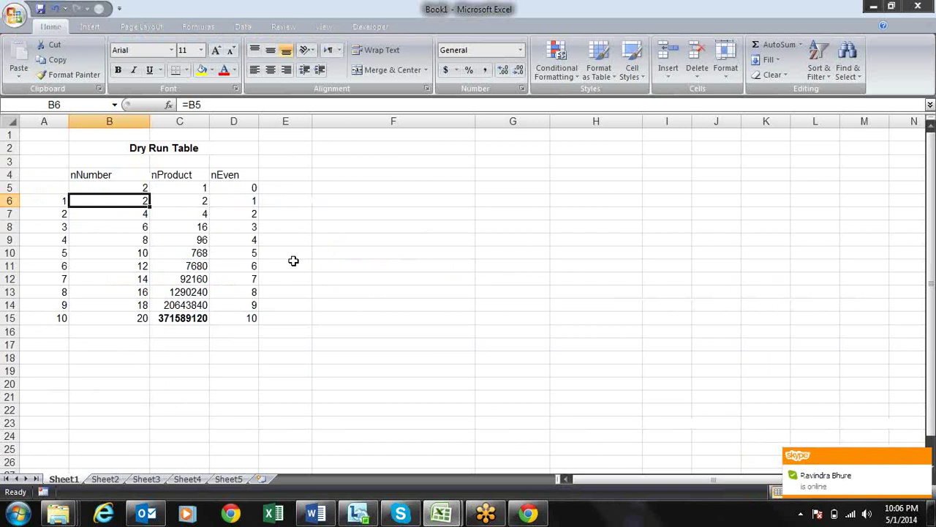
key(alt+F11)
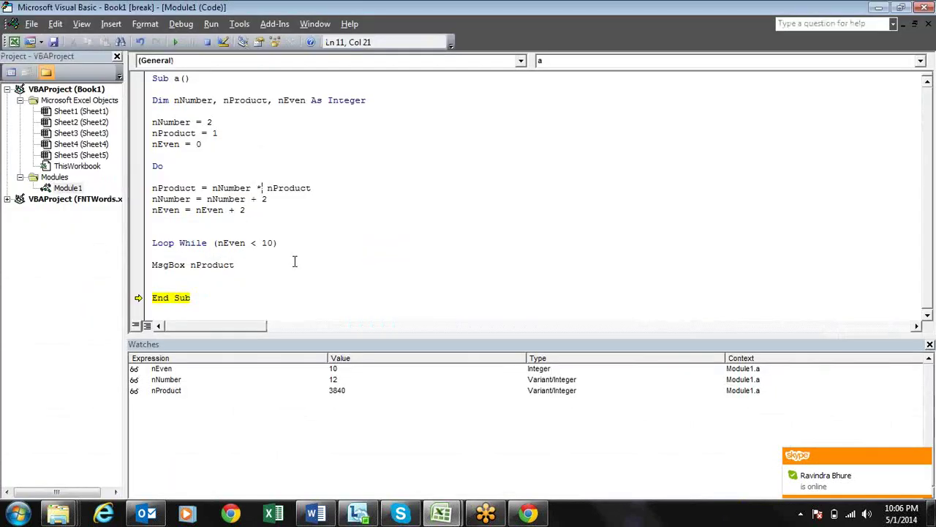
key(alt+F11)
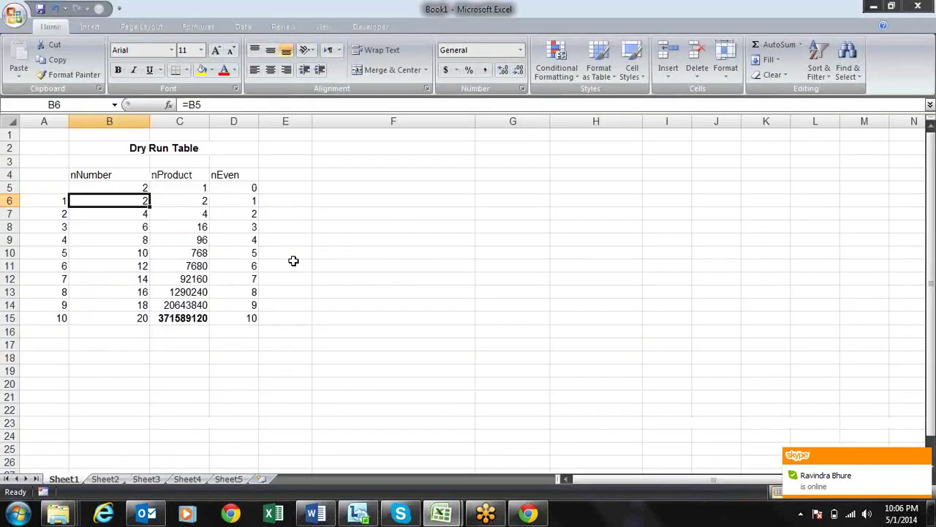
key(alt+F11)
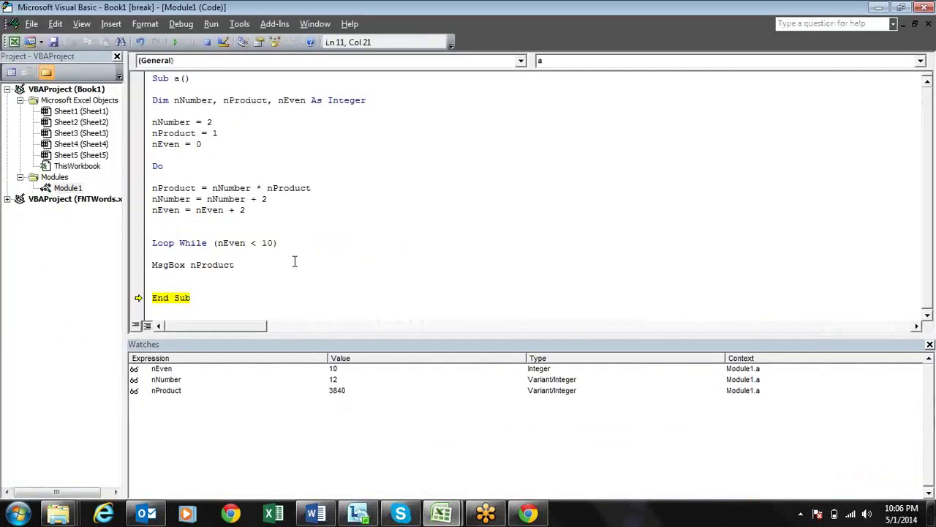
key(alt+F11)
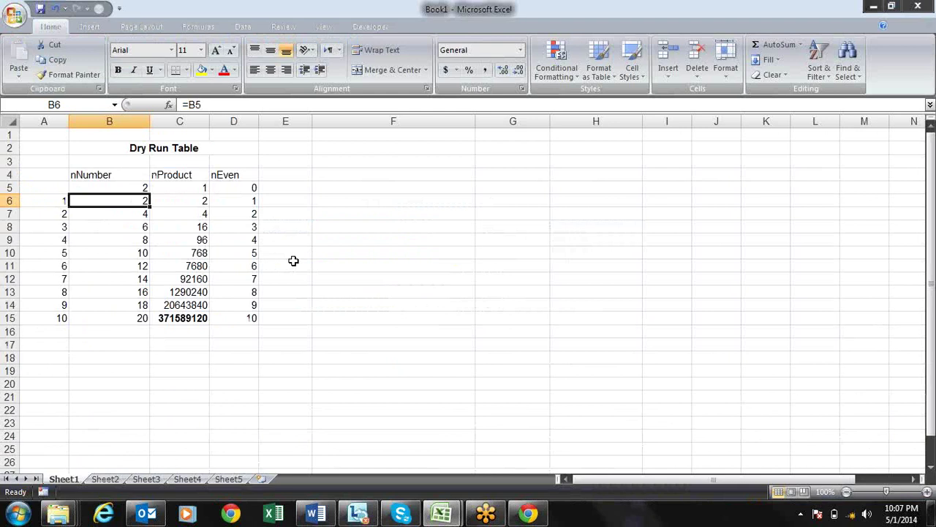
Step: Inspect the B6 formula =B5 and the C6 formula =B5*C5 in the Dry Run Table
key(Right)
key(Left)
key(Down)
key(Up)
key(Right)
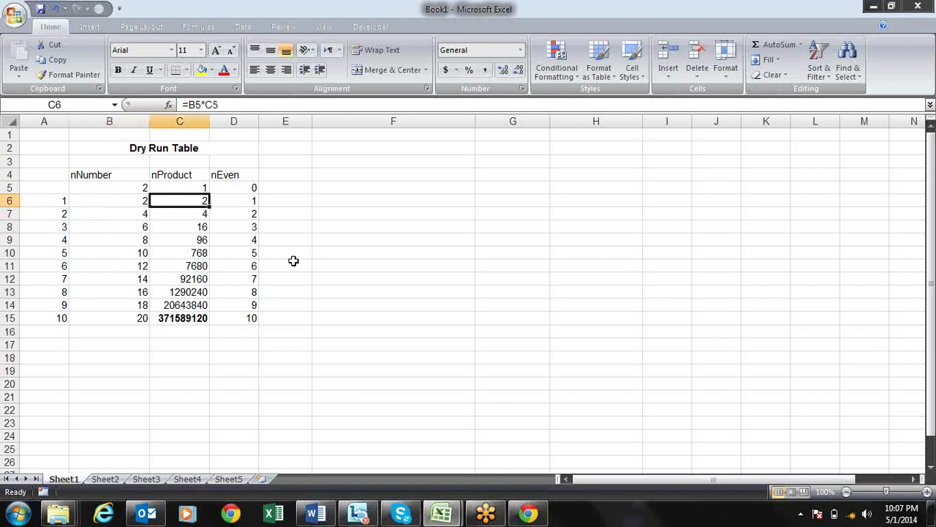
key(Left)
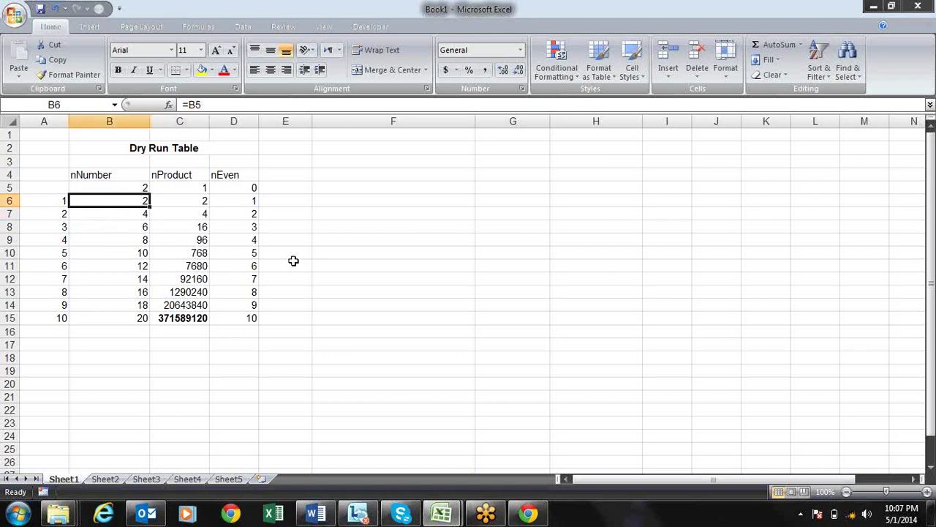
key(F2)
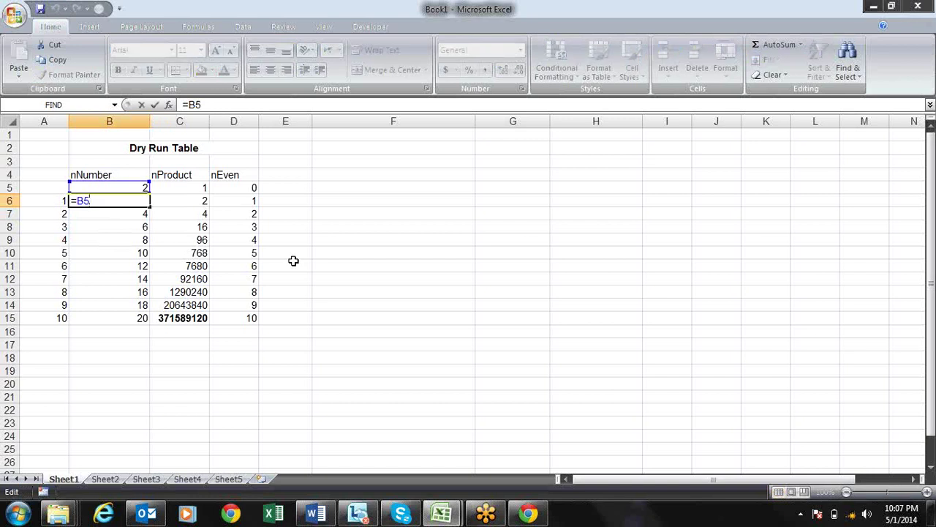
key(Return)
key(Up)
key(Right)
key(F2)
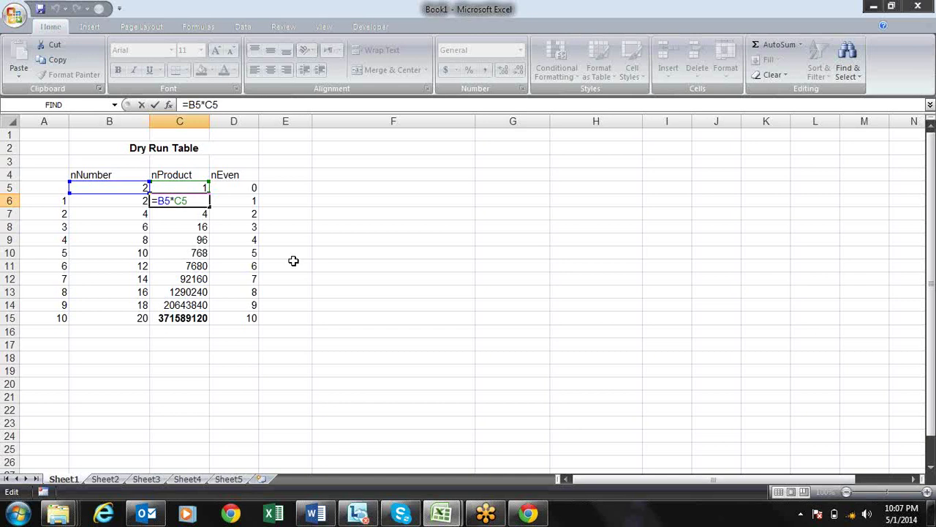
key(alt+Tab)
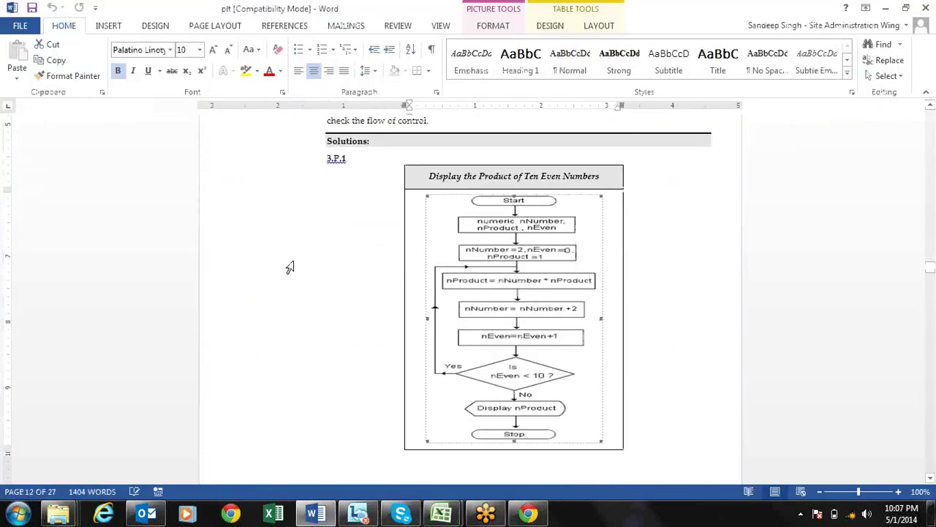
Step: Compare the ten-even-numbers flowchart with the B6 and C6 formulas in the Dry Run Table
key(alt+Tab)
key(alt+Tab)
key(alt+Tab)
key(Return)
key(Up)
key(Left)
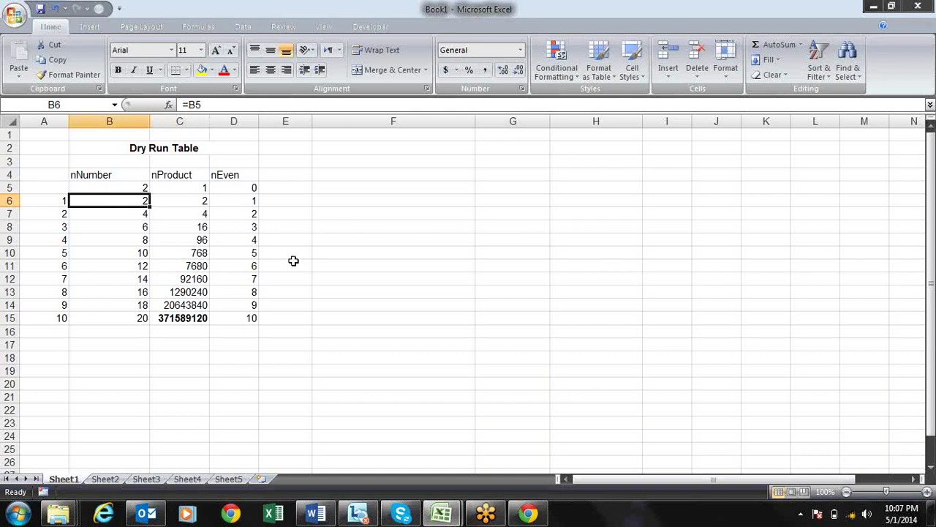
key(alt+Tab)
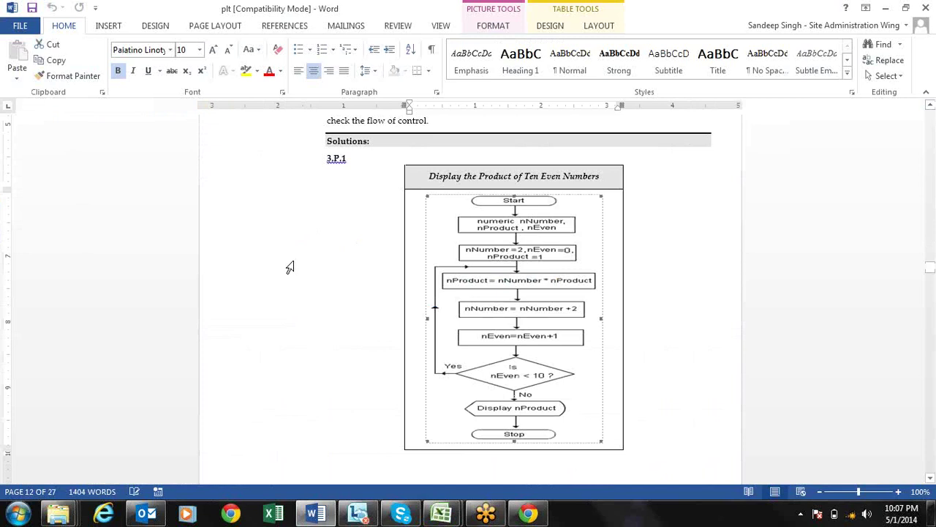
key(alt+Tab)
key(Right)
key(Left)
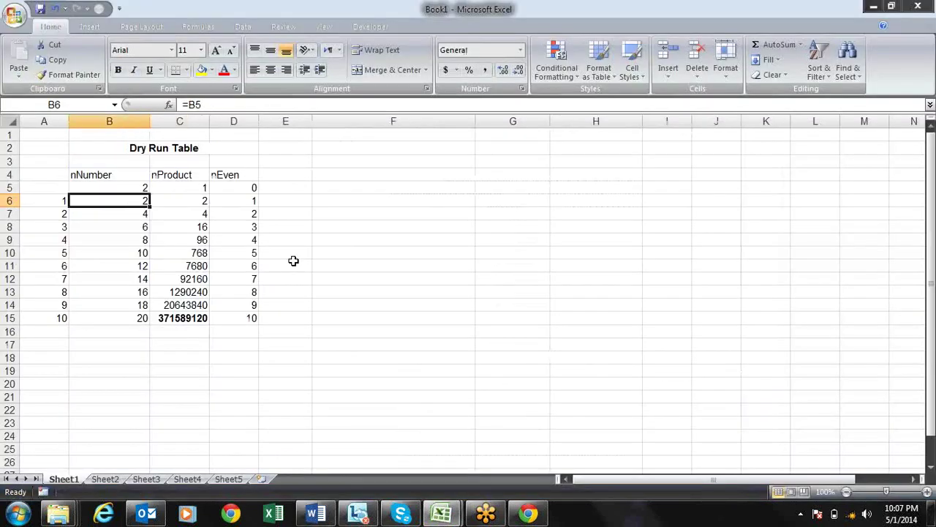
key(Right)
key(Left)
key(Right)
Step: Enter =B5+2 in B6 so each nNumber adds 2 to the previous one
key(Left)
text(=B5+)
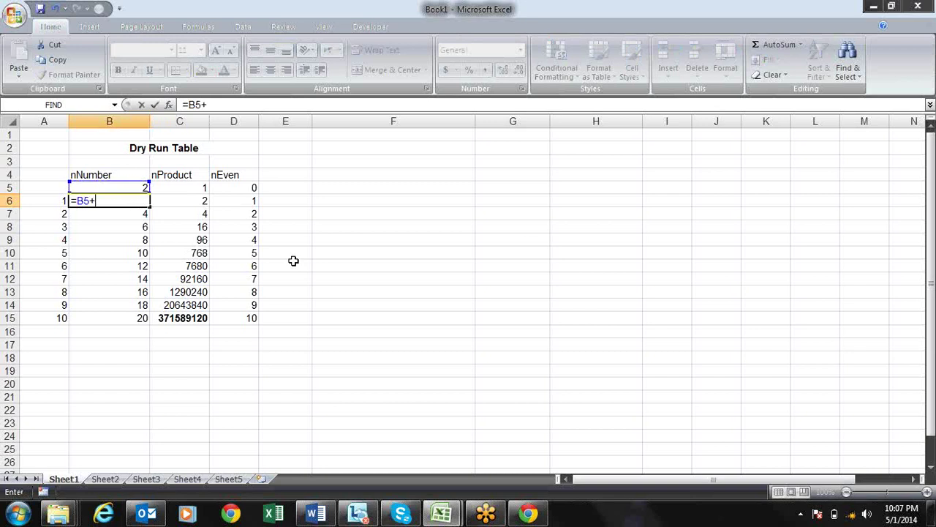
text(2)
key(Return)
key(Up)
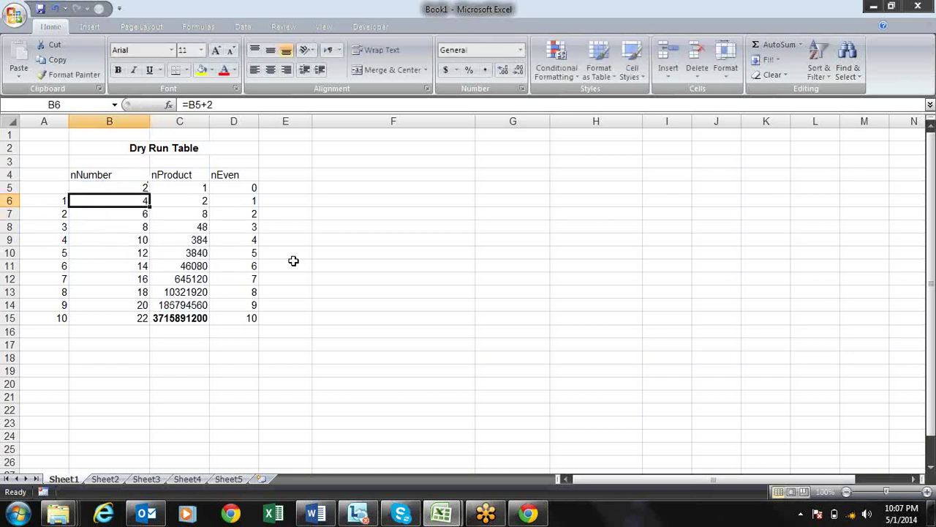
key(Right)
key(Right)
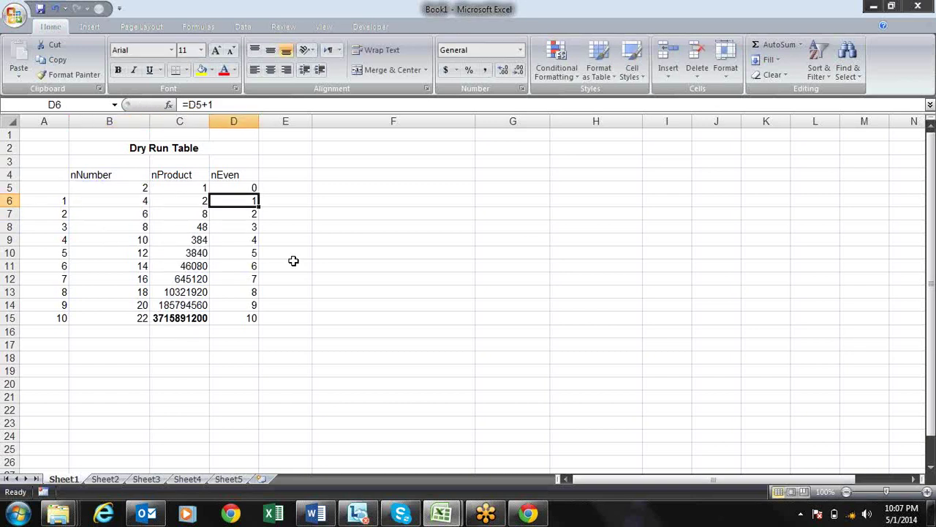
key(Left)
key(Left)
Step: Compare the updated Dry Run Table's C6 and D6 with the Word flowchart and VBA code
key(alt+Tab)
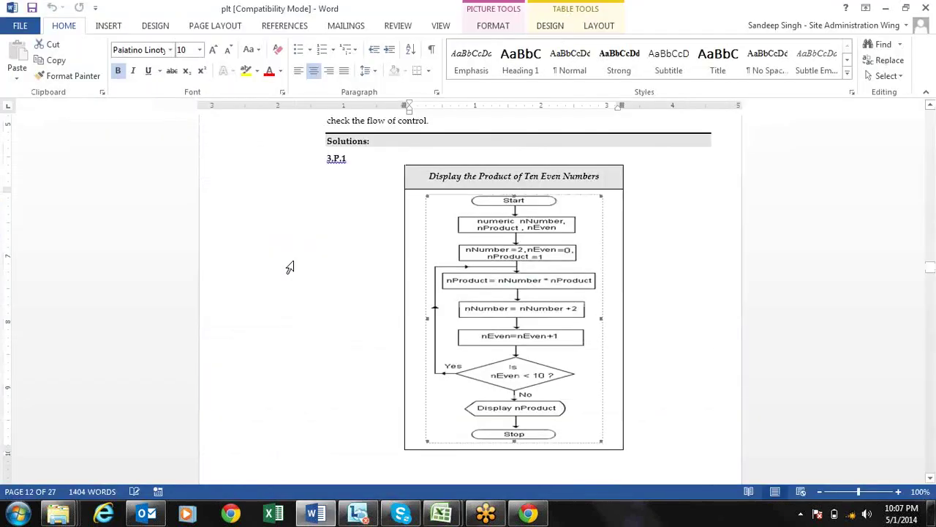
key(alt+Tab)
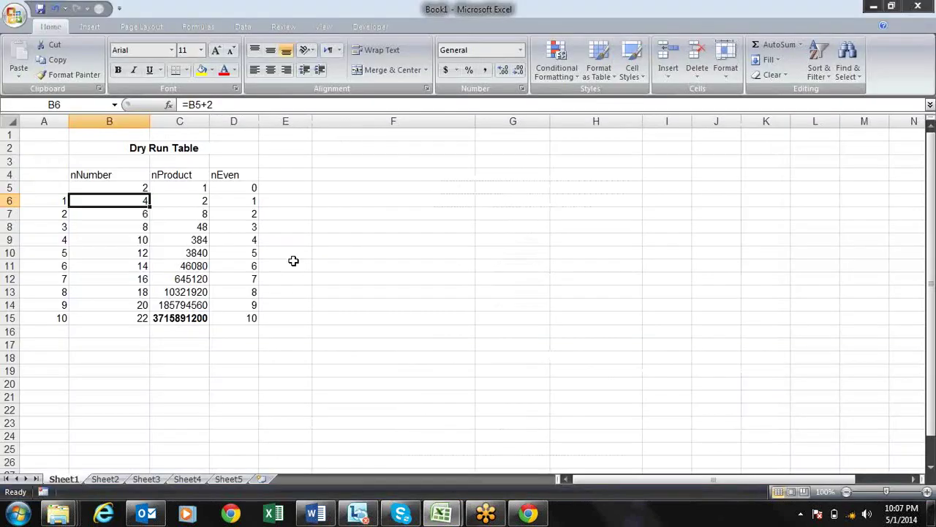
key(alt+Tab)
key(alt+Tab)
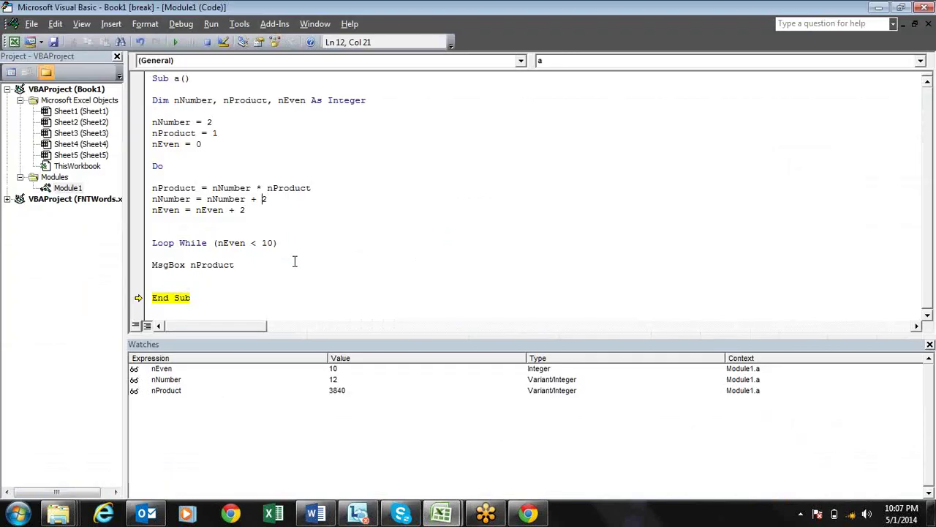
key(alt+Tab)
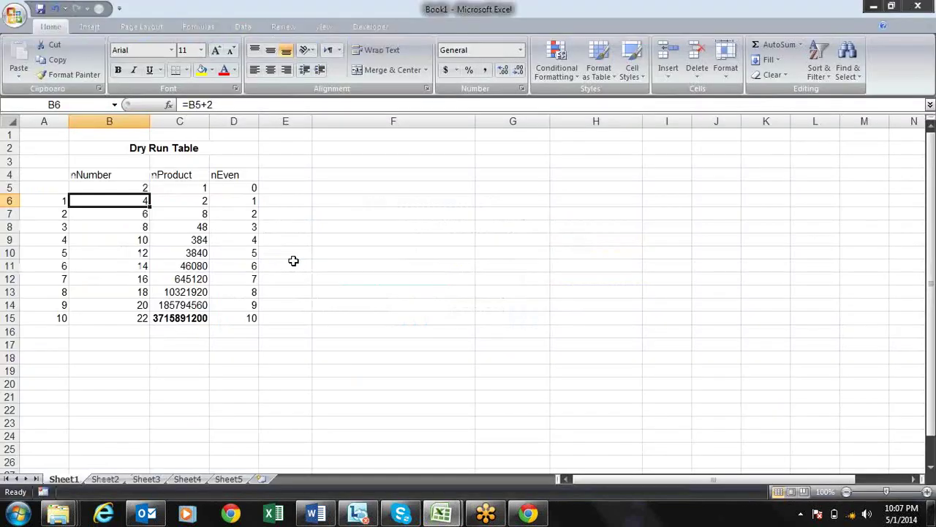
key(Right)
key(Left)
key(alt+Tab)
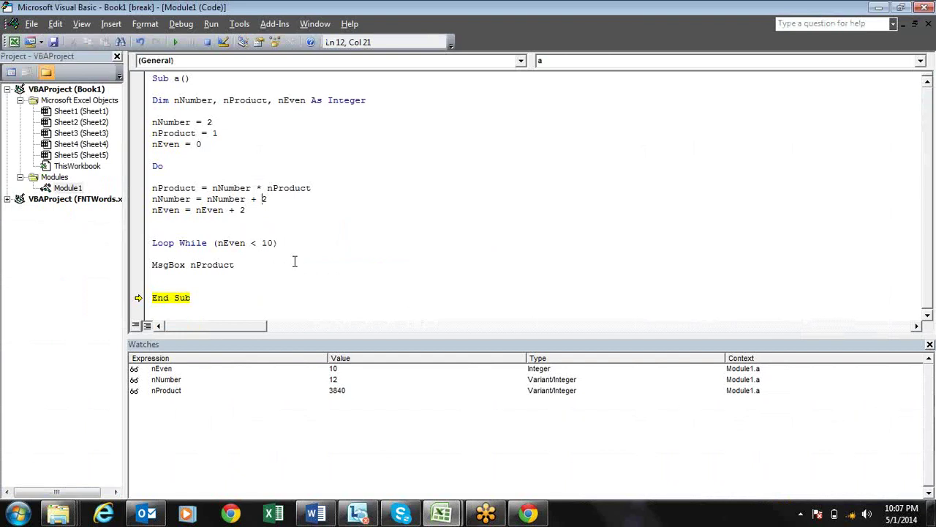
key(alt+Tab)
key(Right)
key(Right)
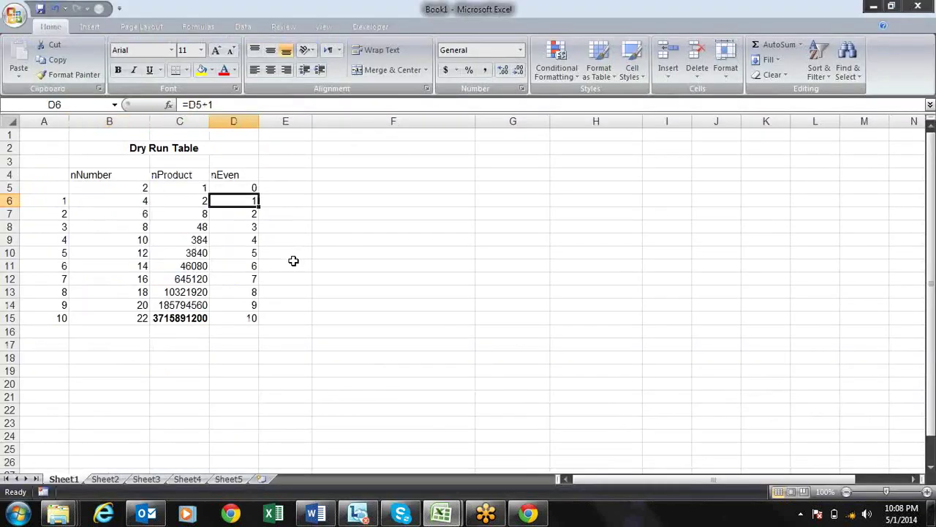
key(alt+Tab)
Step: Change the macro's counter line to nEven = nEven + 1
key(Down)
key(Down)
key(Up)
key(BackSpace)
text(1)
key(Down)
key(Up)
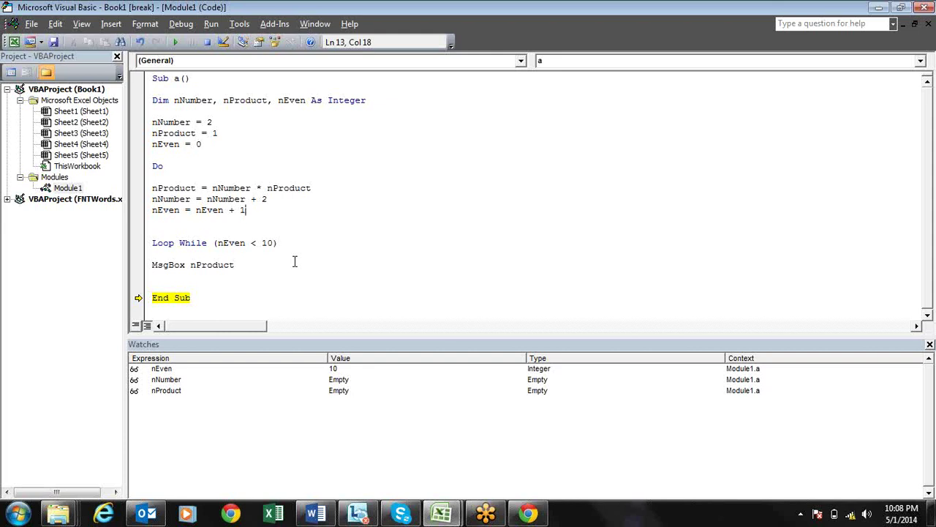
click(174, 42)
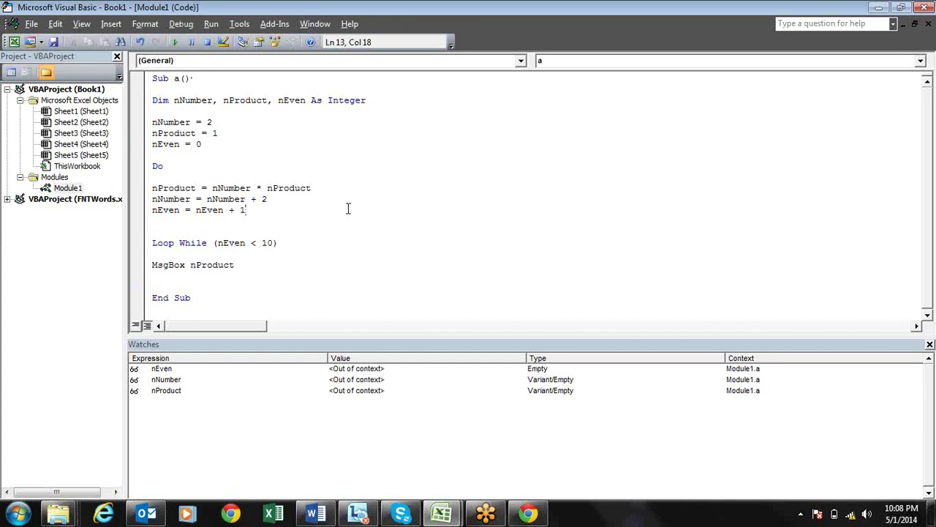
click(175, 43)
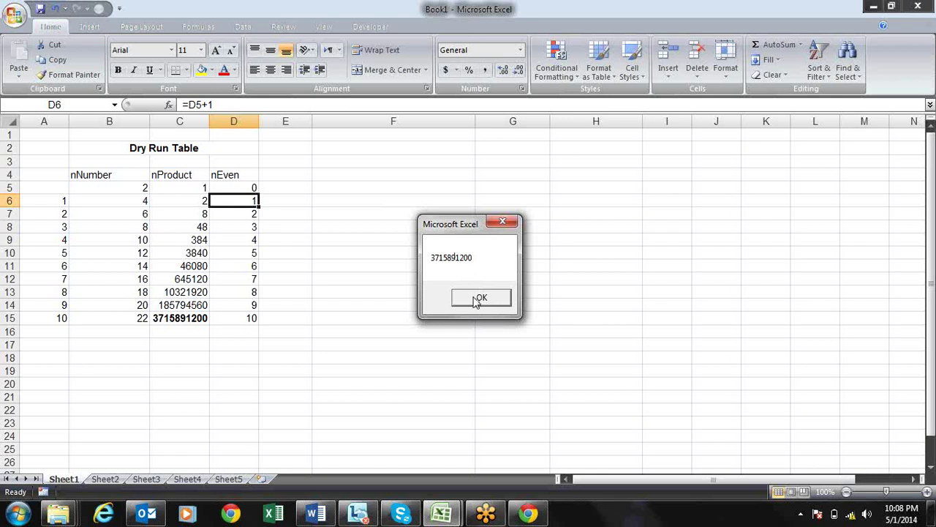
key(alt+Tab)
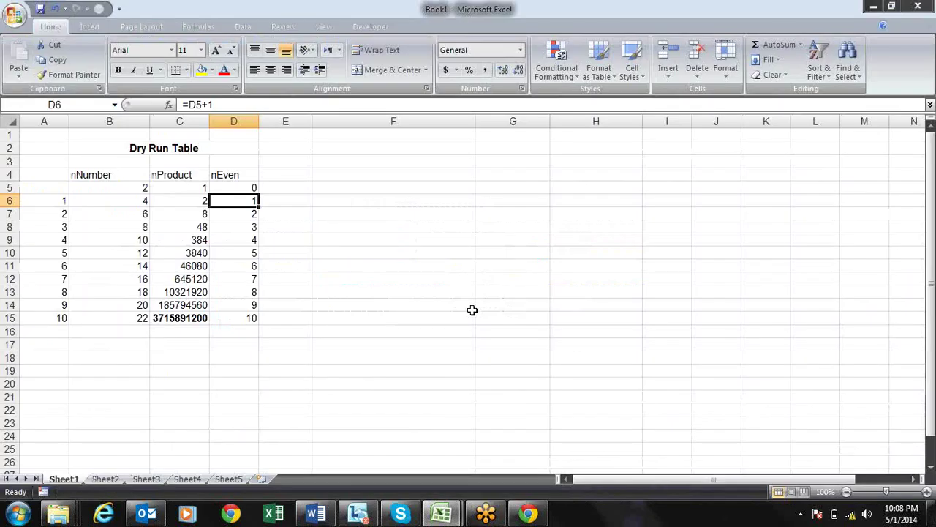
key(alt+Tab)
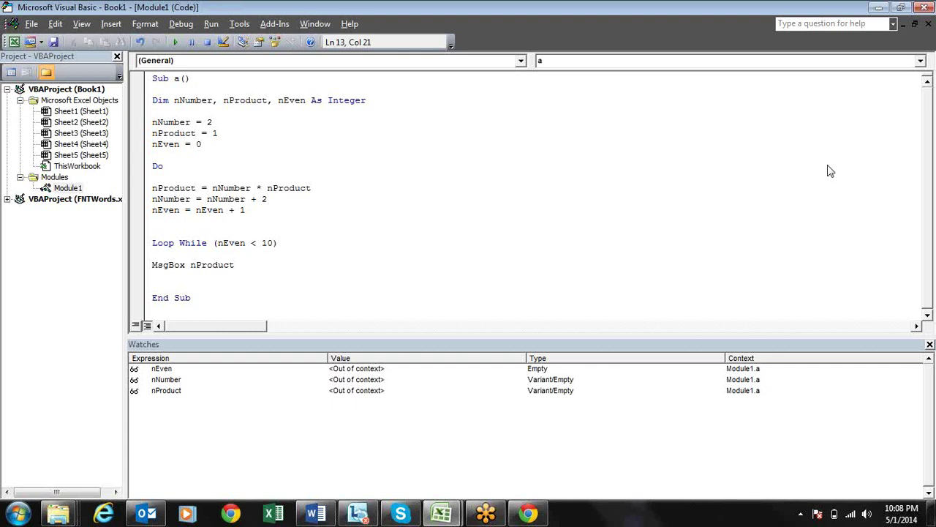
Step: Check the network connection list, then close it
click(851, 514)
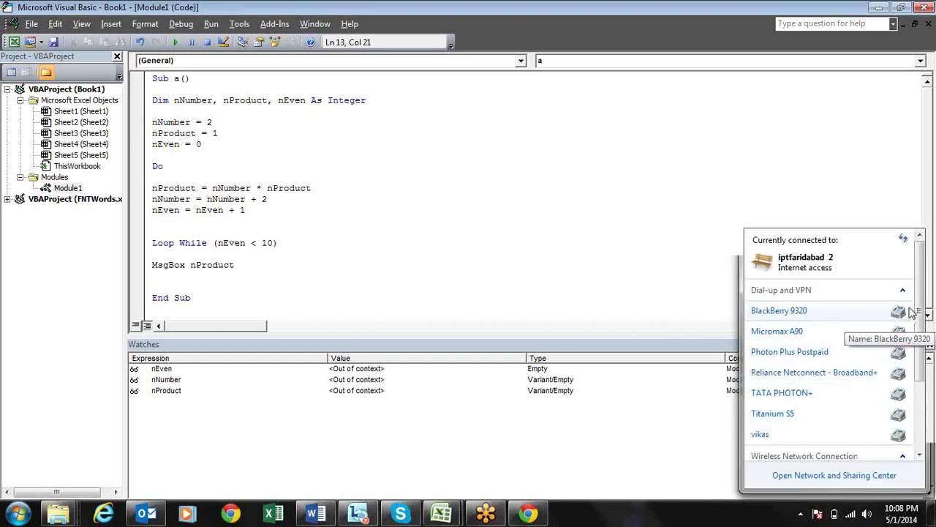
drag(920, 322, 922, 408)
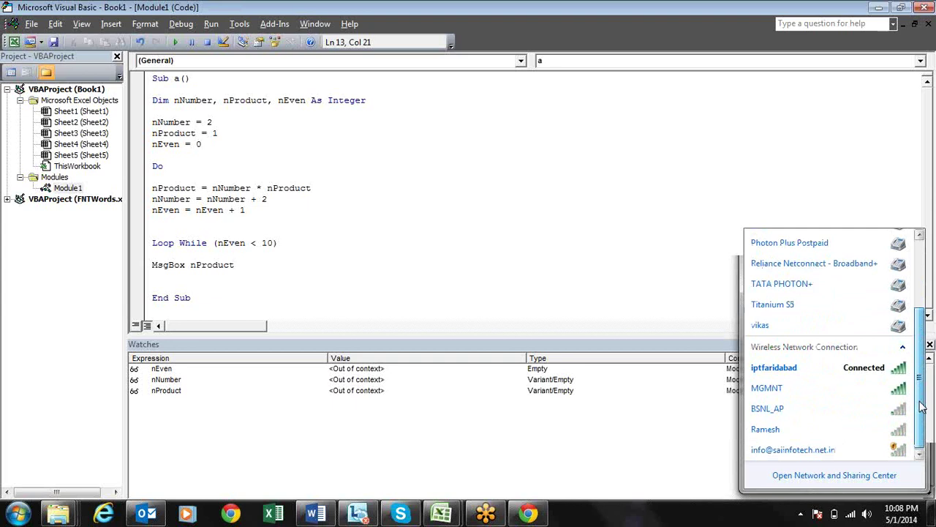
click(632, 236)
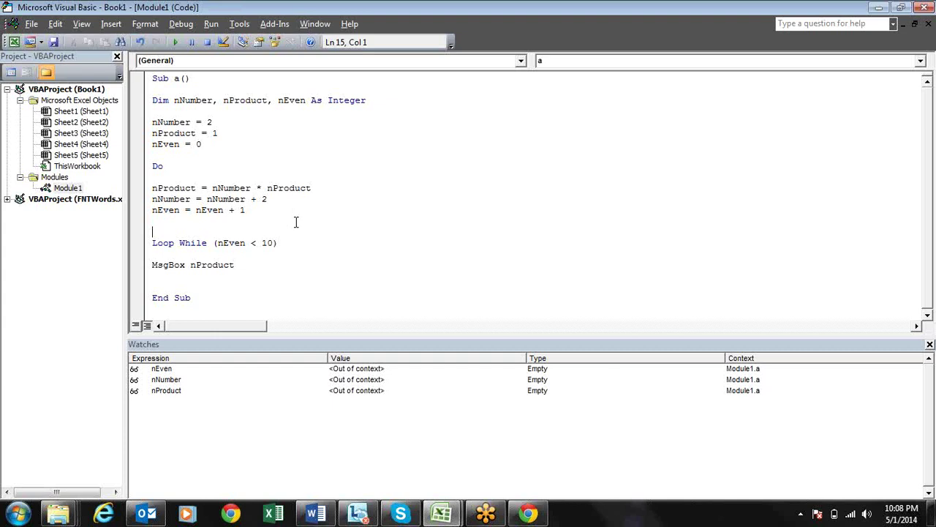
click(249, 211)
double_click(244, 212)
click(258, 212)
click(177, 43)
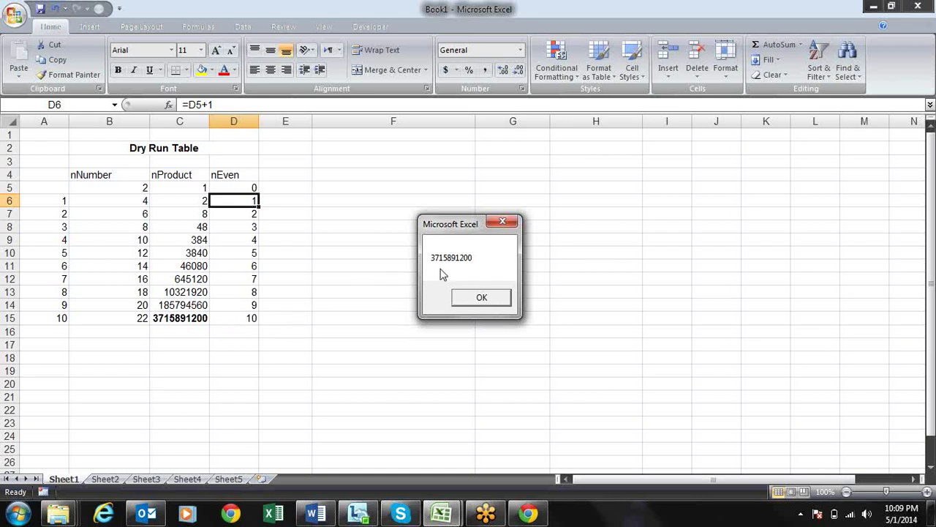
key(alt+Tab)
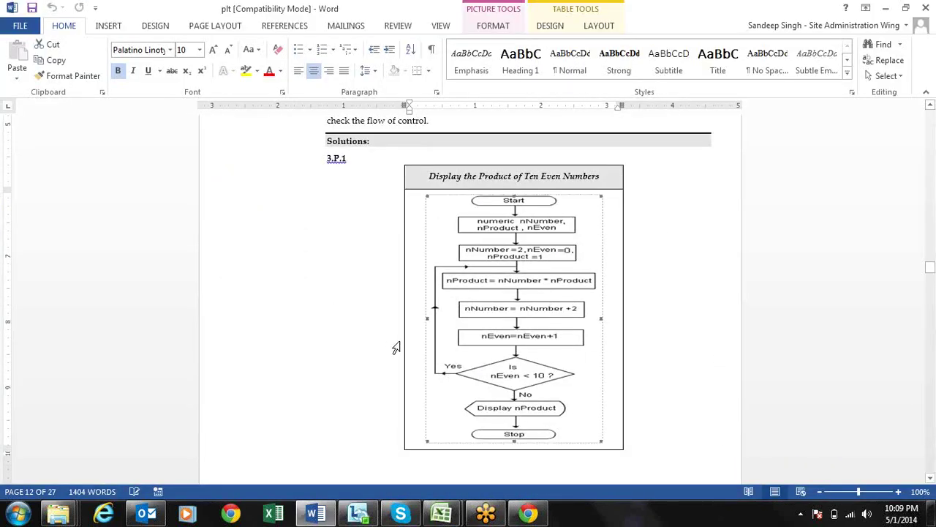
key(alt+Tab)
key(Tab)
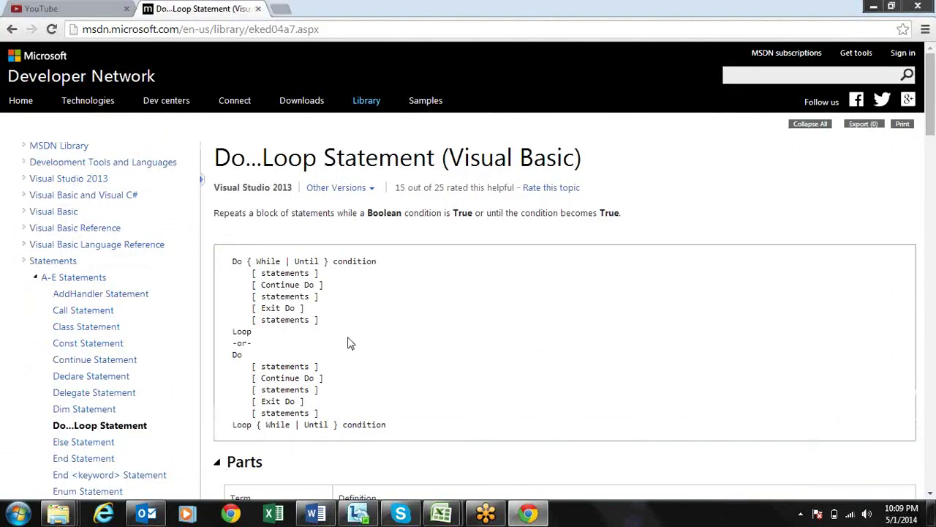
key(alt+Tab)
key(alt+Tab)
key(alt+Tab)
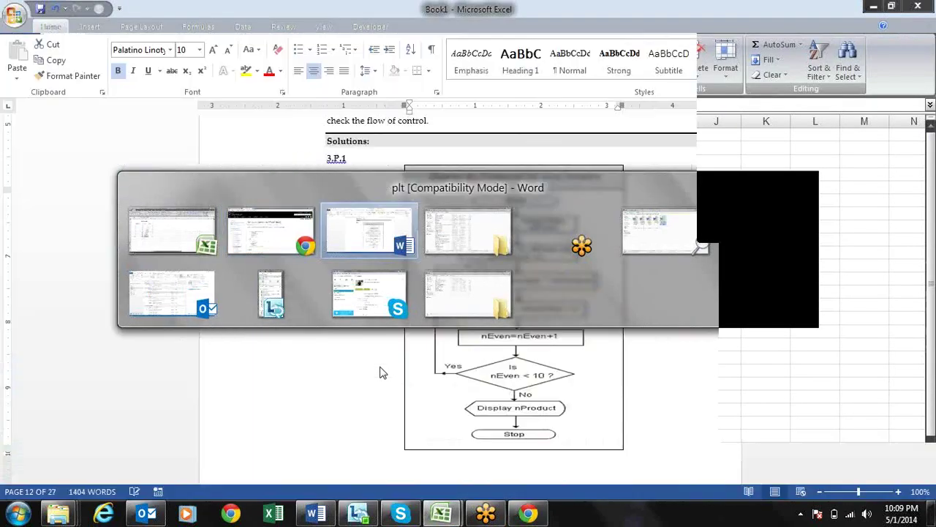
key(alt+Tab)
key(alt+Tab)
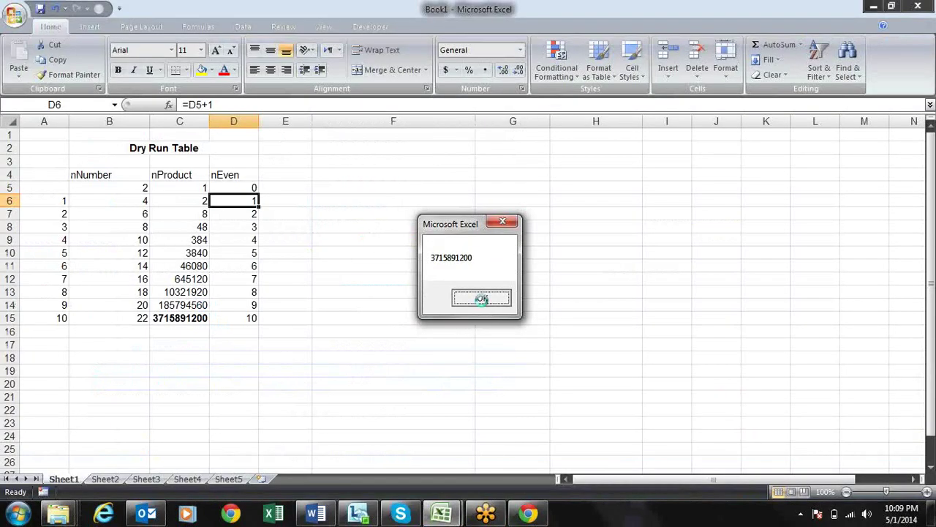
click(483, 300)
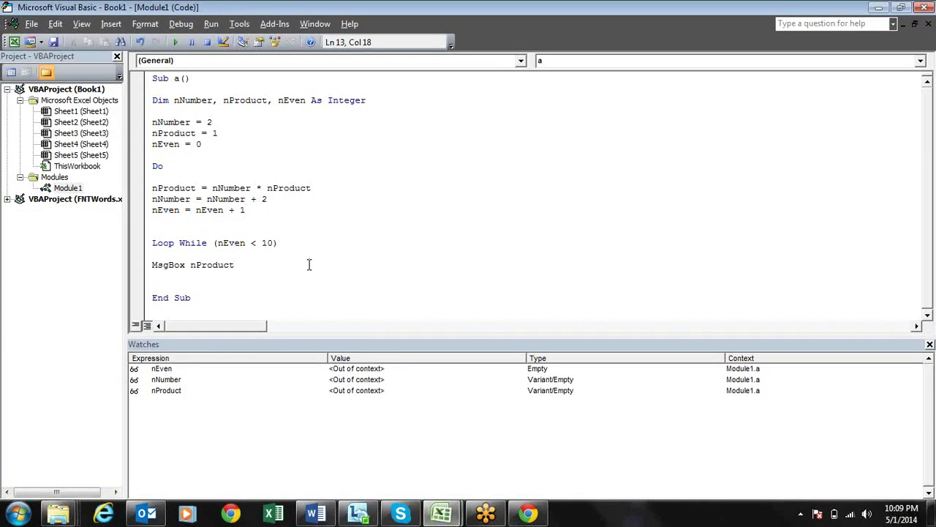
Step: Select the nEven, nNumber and nProduct entries in the Watches window
click(269, 379)
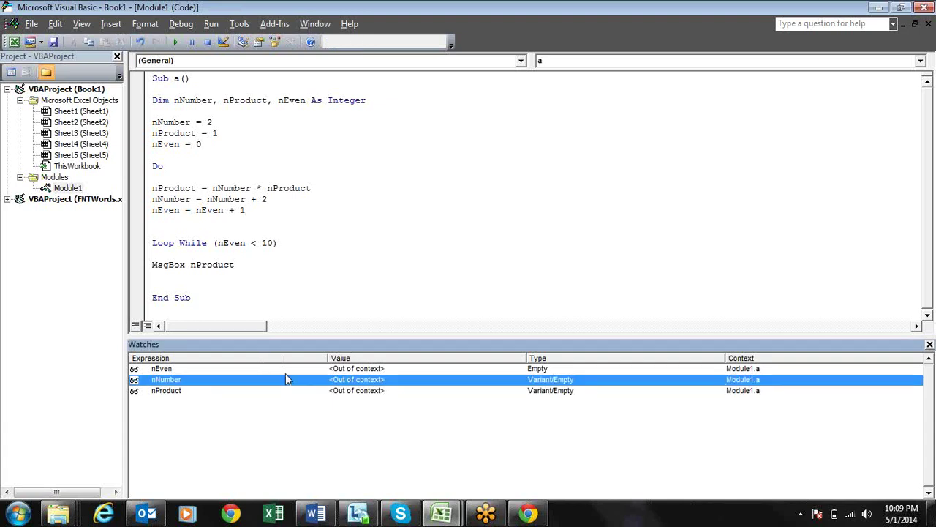
click(300, 369)
click(300, 371)
click(300, 380)
click(251, 391)
click(275, 380)
click(296, 368)
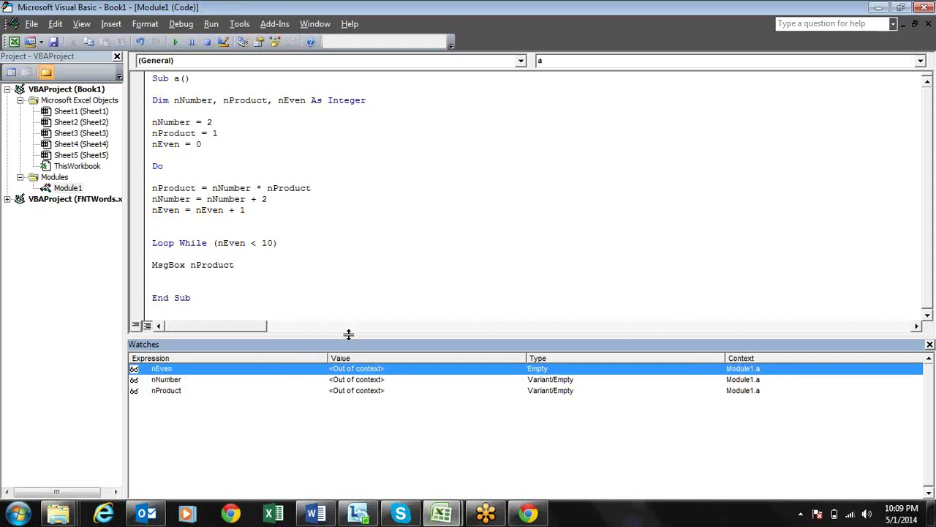
drag(348, 334, 350, 360)
click(222, 79)
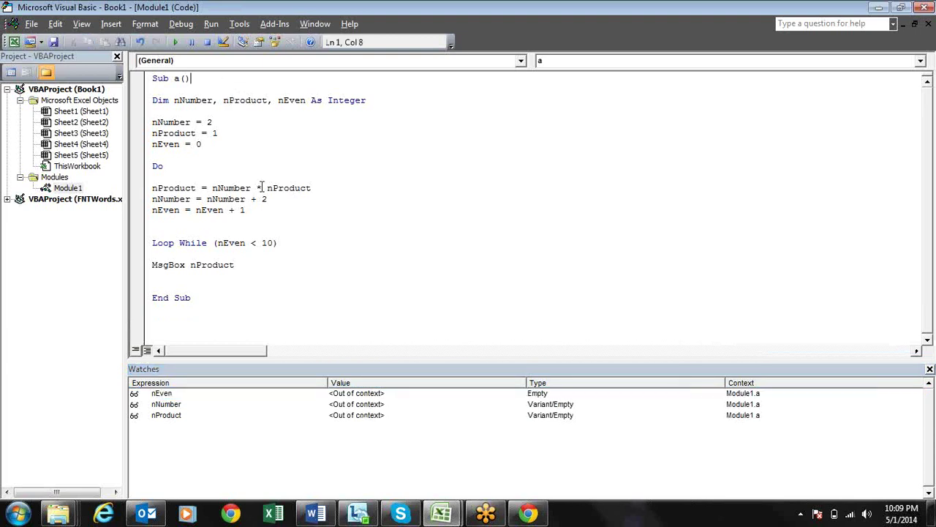
key(F8)
key(F8)
key(F8)
key(F8)
key(F8)
key(F8)
key(F8)
key(F8)
key(F8)
key(F8)
key(F8)
key(F8)
key(F8)
key(F8)
key(F8)
key(F8)
key(F8)
key(F8)
key(F8)
key(F8)
key(F8)
key(F8)
key(F8)
key(F8)
key(F8)
key(F8)
key(F8)
key(F8)
key(F8)
key(F8)
key(F8)
key(F8)
key(F8)
key(F8)
key(F8)
key(F8)
key(F8)
key(F8)
key(F8)
key(F8)
key(F8)
key(F8)
key(F8)
key(F8)
key(F8)
key(F8)
key(F8)
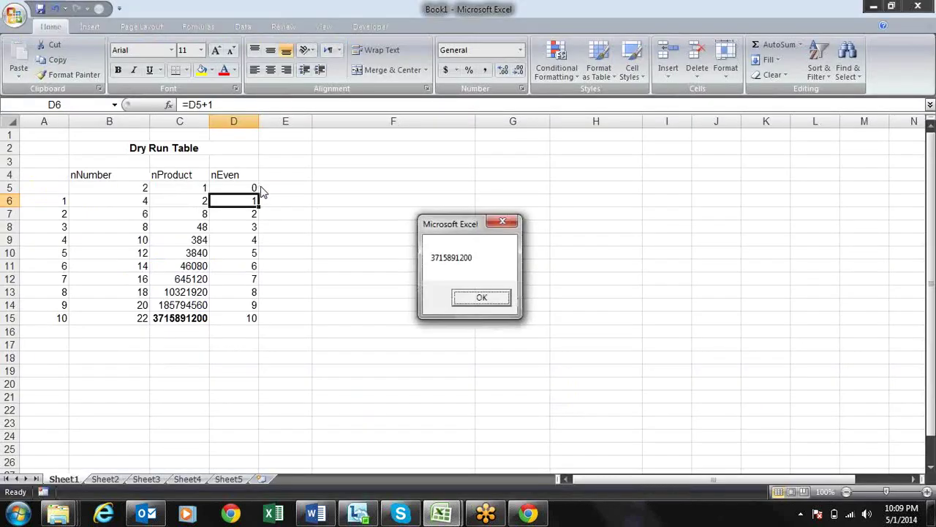
key(Return)
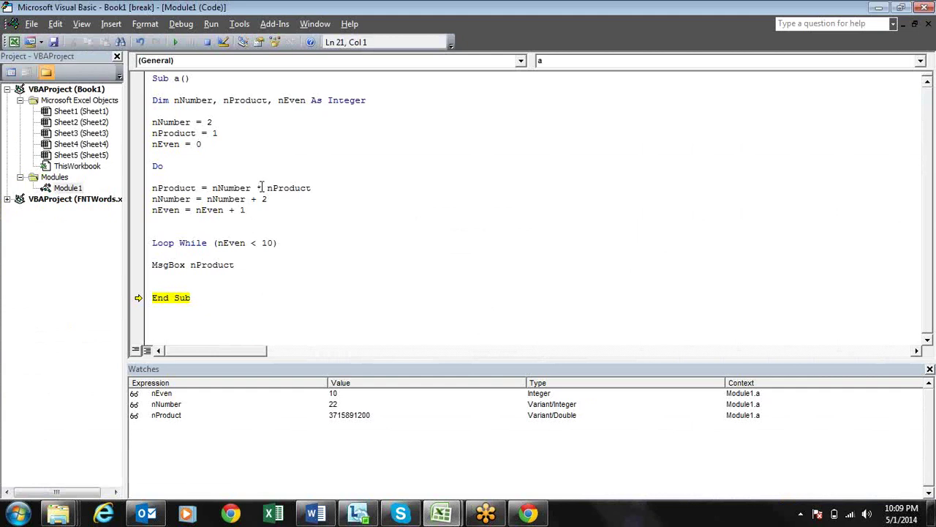
click(383, 183)
mouse_move(152, 78)
mouse_down()
mouse_move(223, 174)
mouse_move(240, 298)
mouse_up()
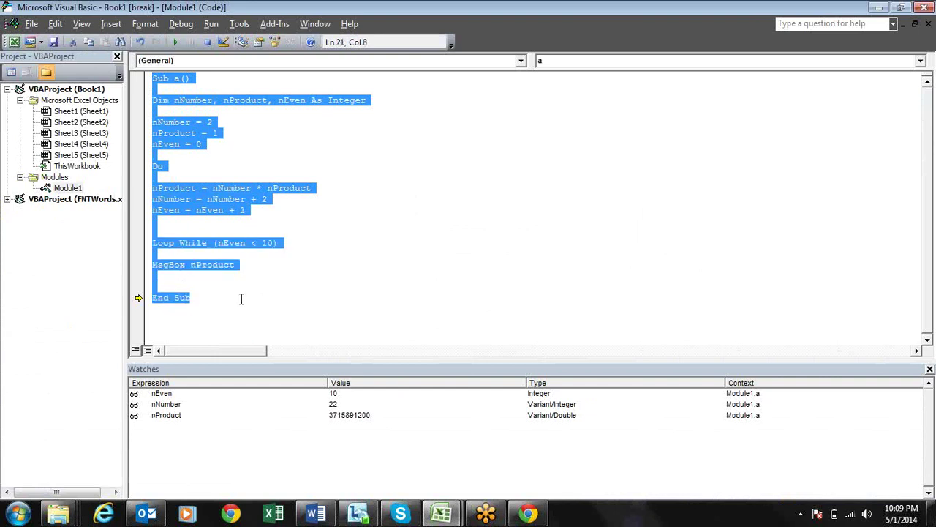
click(207, 41)
click(364, 166)
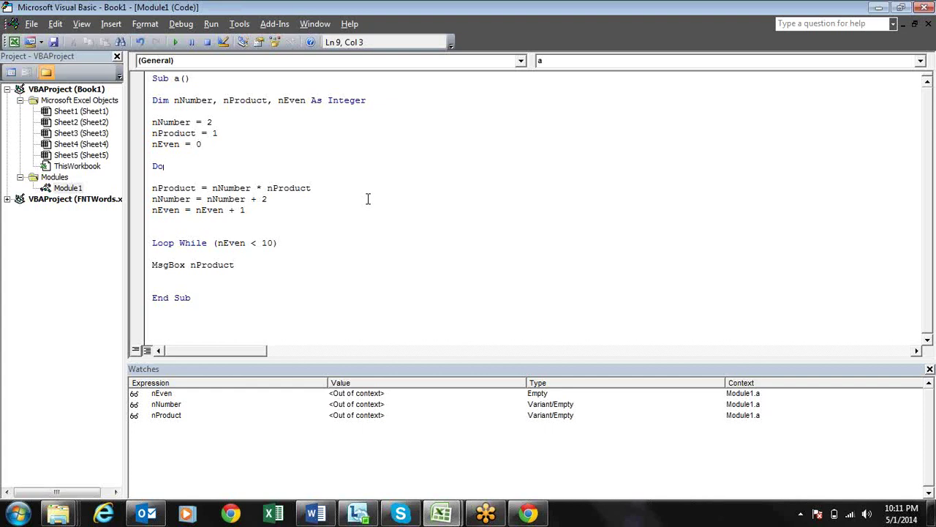
mouse_move(374, 100)
mouse_down()
mouse_move(194, 113)
mouse_move(156, 100)
mouse_up()
drag(195, 77, 156, 76)
drag(376, 102, 152, 102)
drag(202, 144, 146, 123)
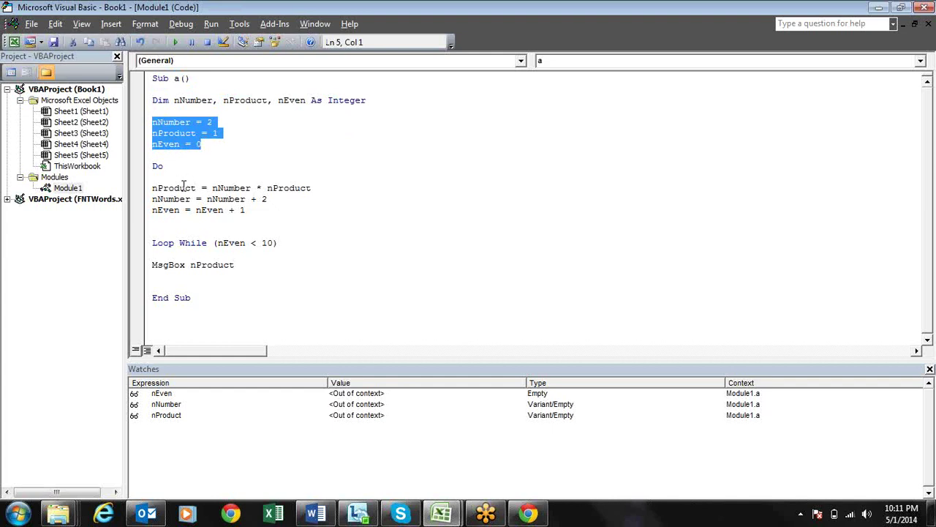
drag(175, 170, 149, 167)
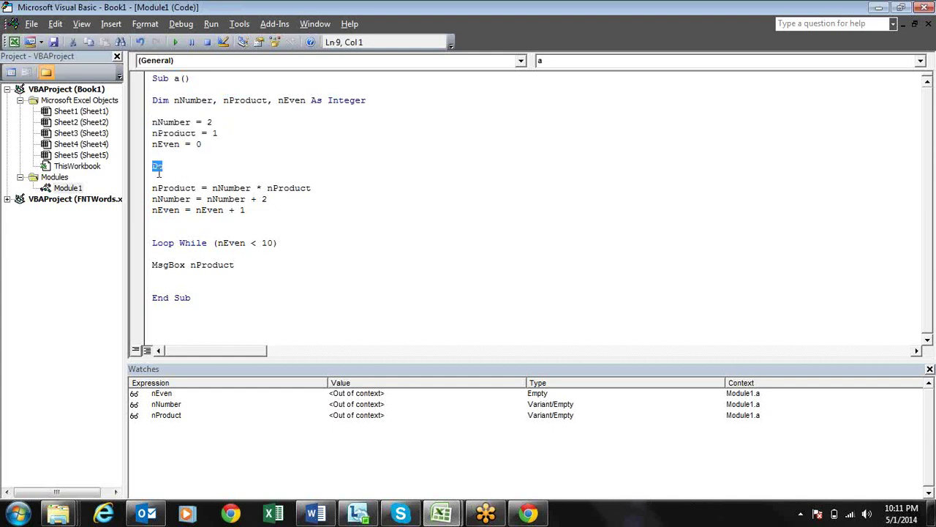
drag(278, 243, 190, 250)
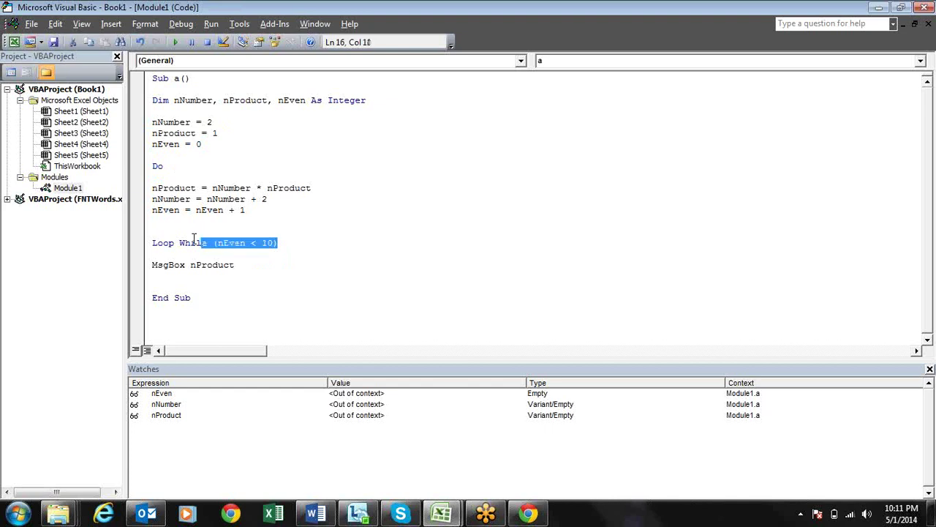
key(alt+Tab)
key(alt+Tab)
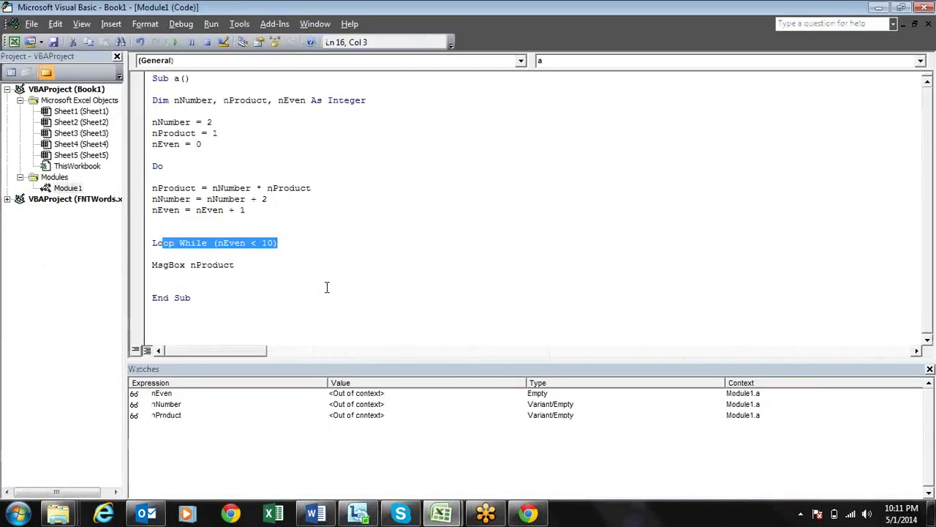
key(alt+Tab)
key(alt+Tab)
key(alt+Tab)
key(alt+Tab)
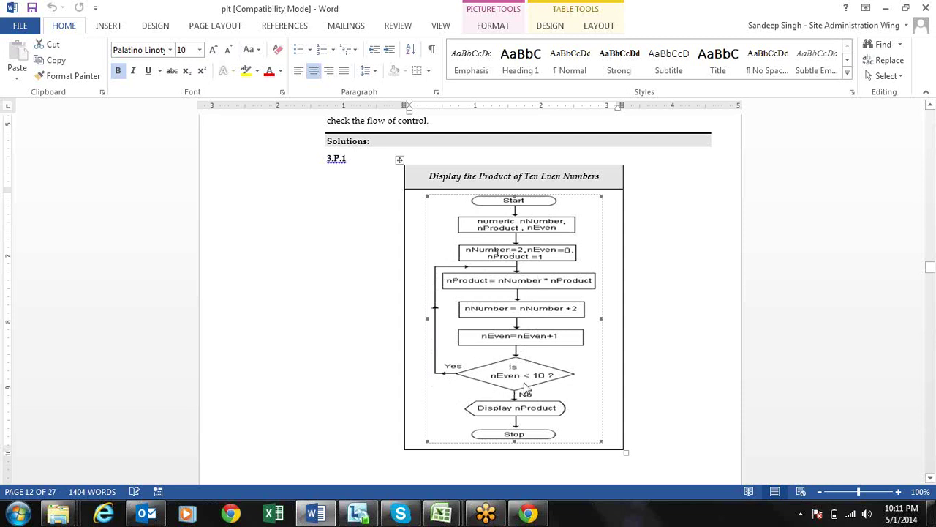
key(alt+Tab)
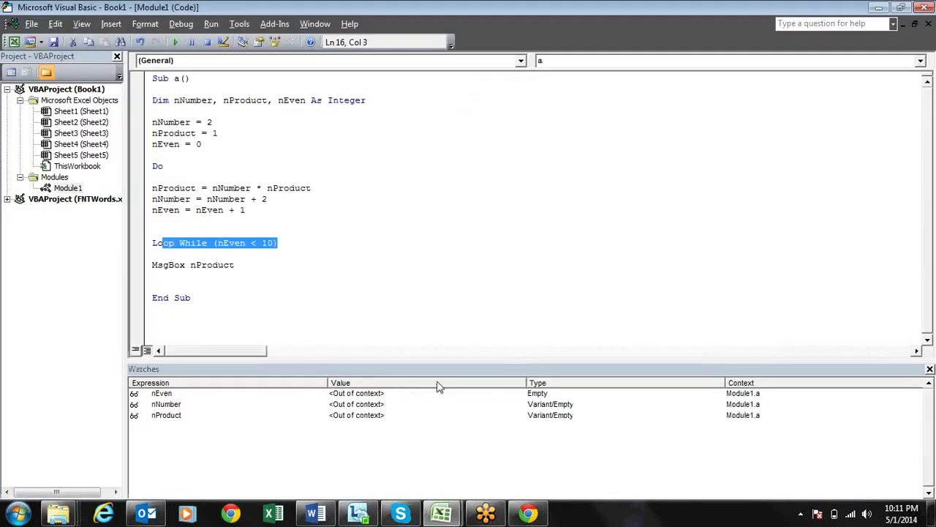
click(306, 243)
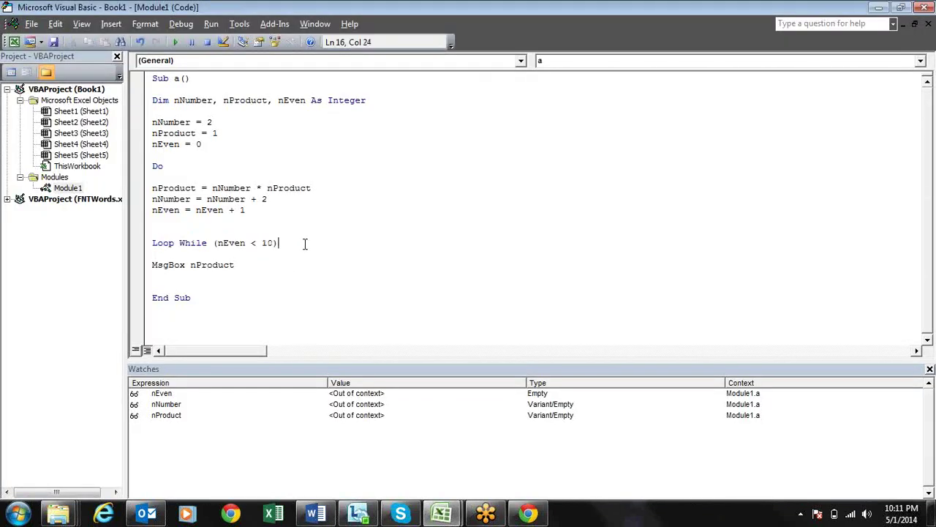
click(231, 242)
drag(253, 265, 152, 266)
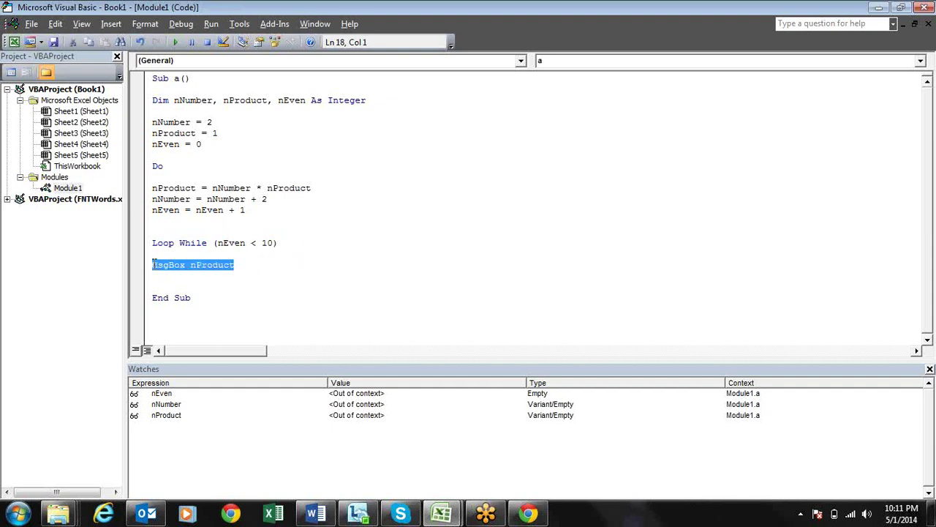
click(258, 269)
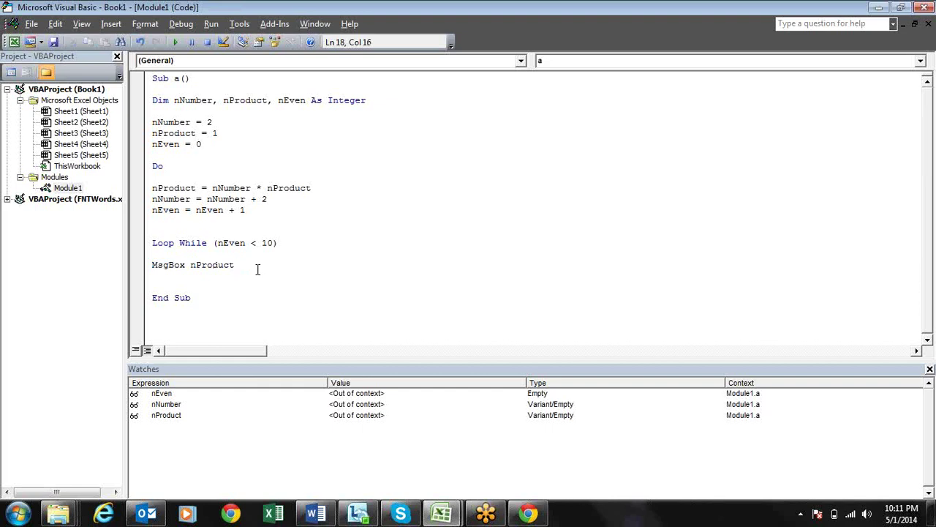
key(alt+Tab)
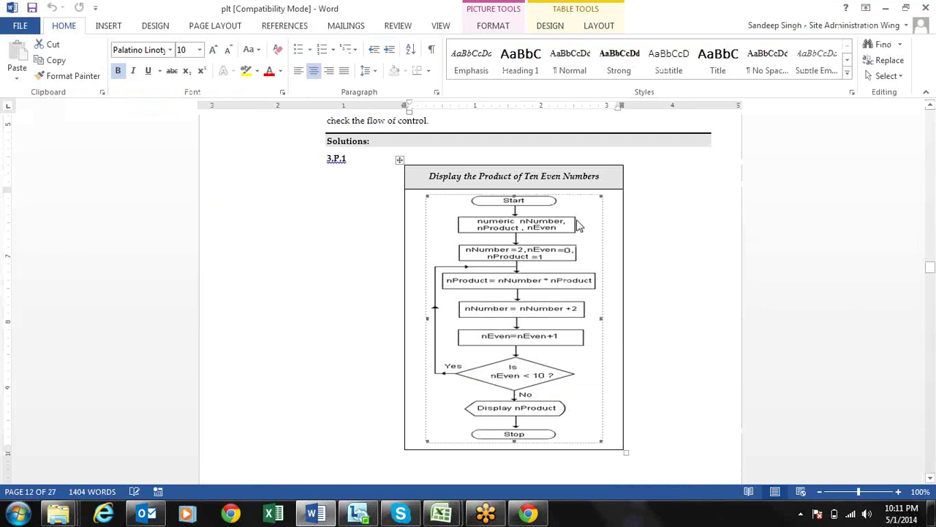
key(alt+Tab)
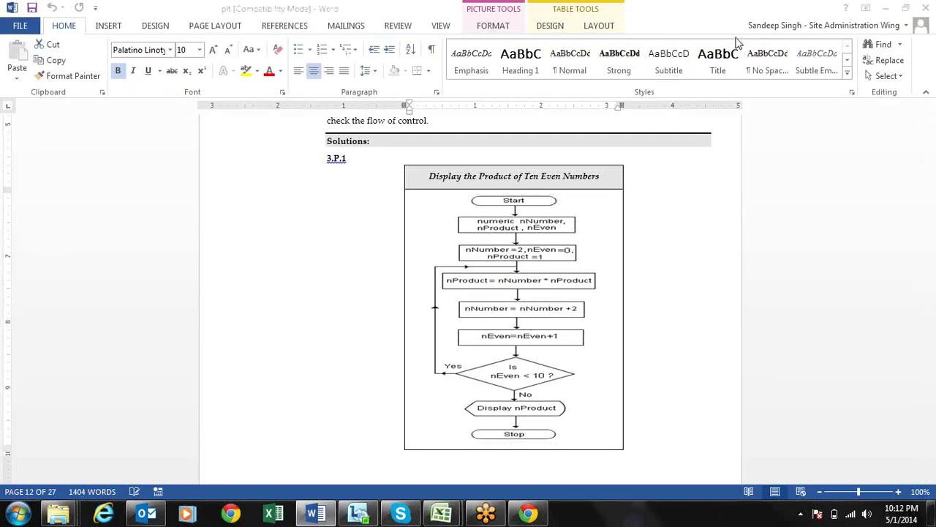
key(alt+Tab)
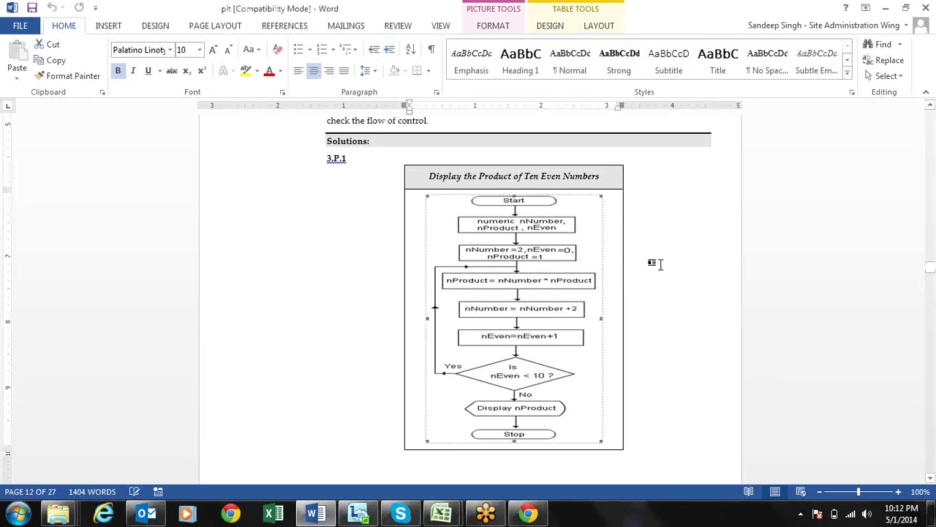
key(Down)
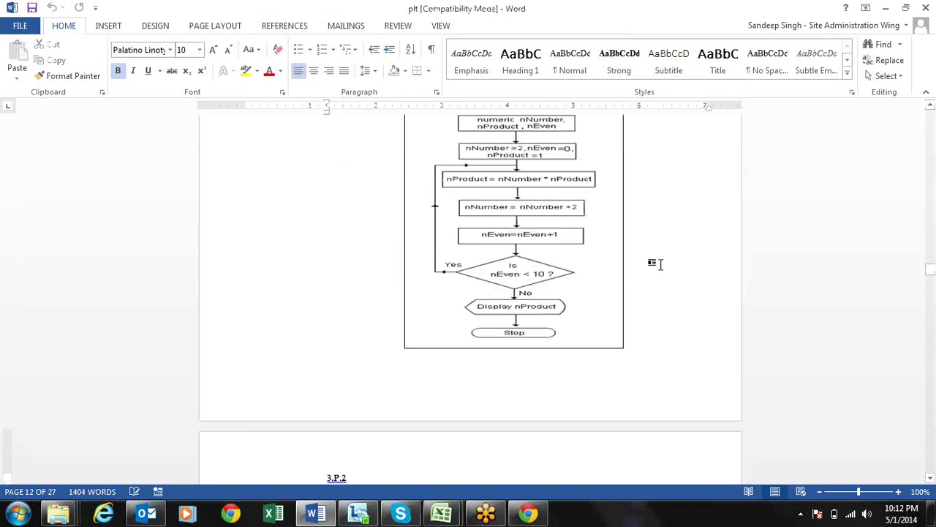
key(Down)
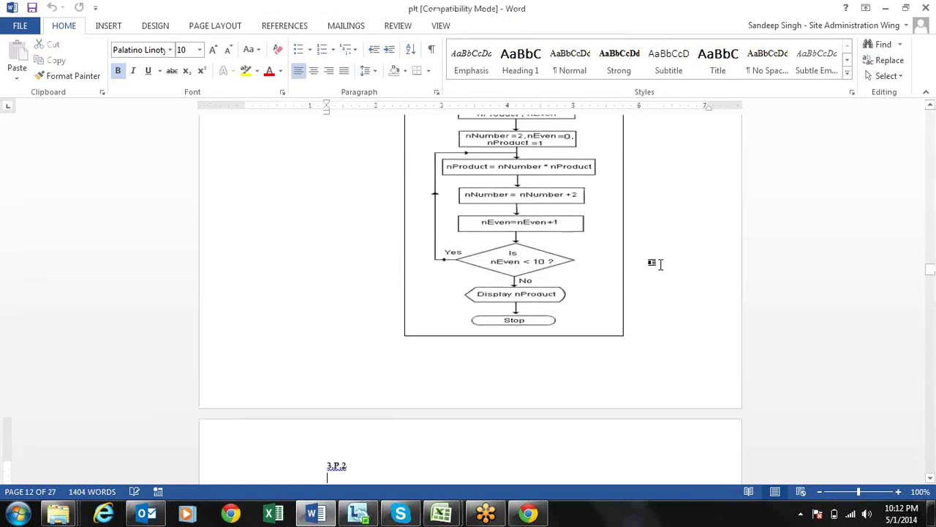
key(Down)
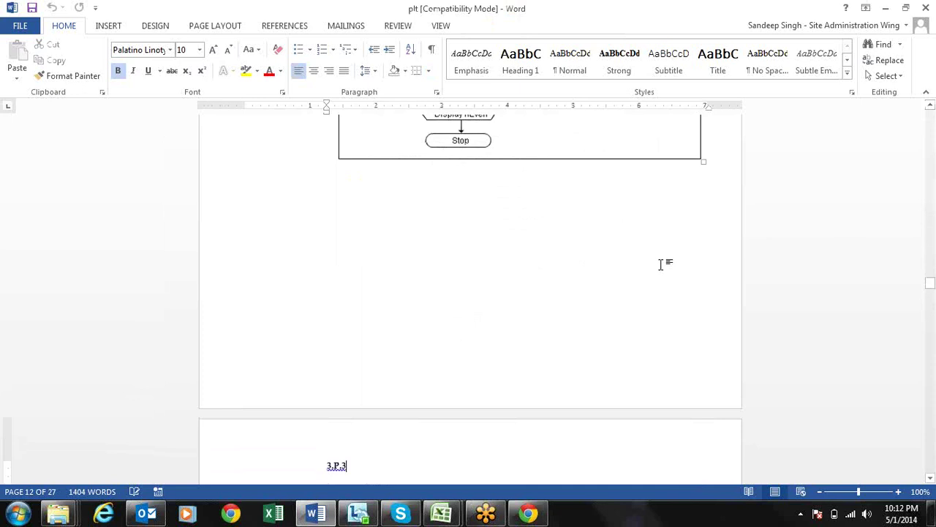
key(Up)
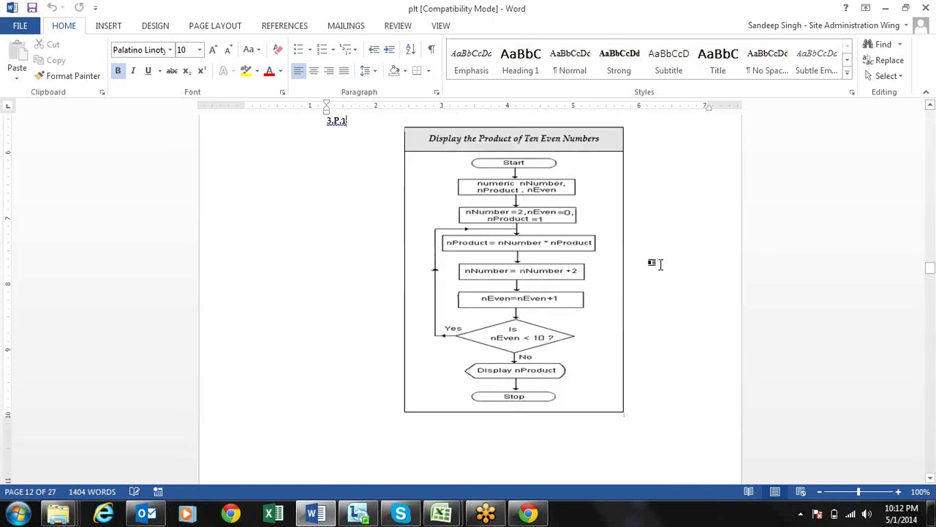
key(Up)
key(Down)
key(Down)
key(Down)
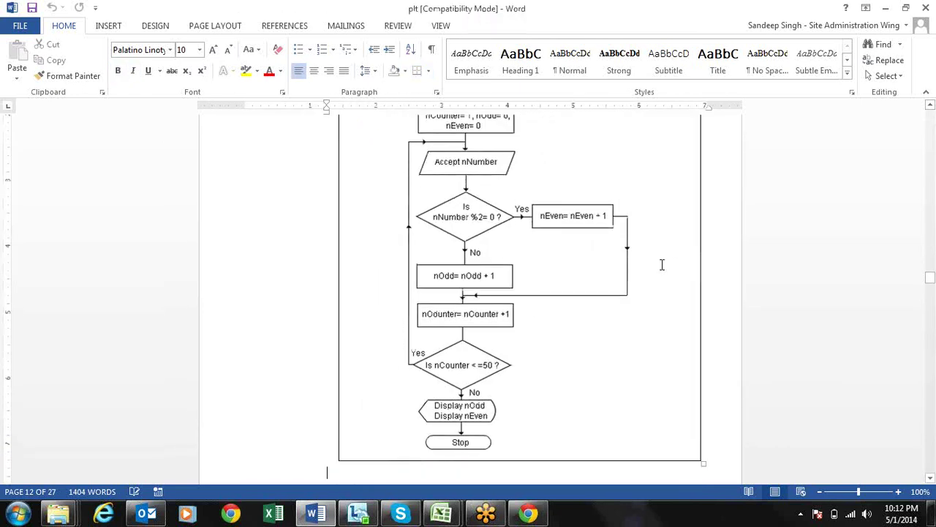
key(Up)
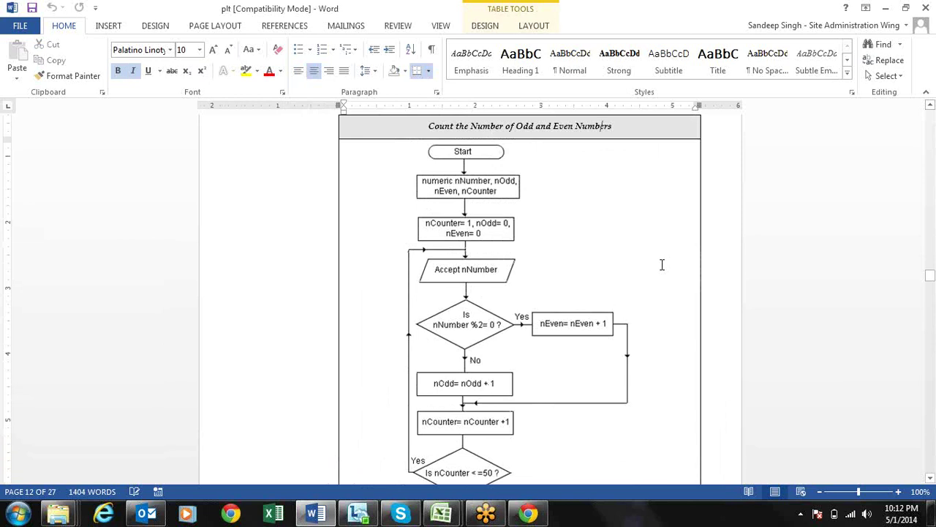
key(alt+Tab)
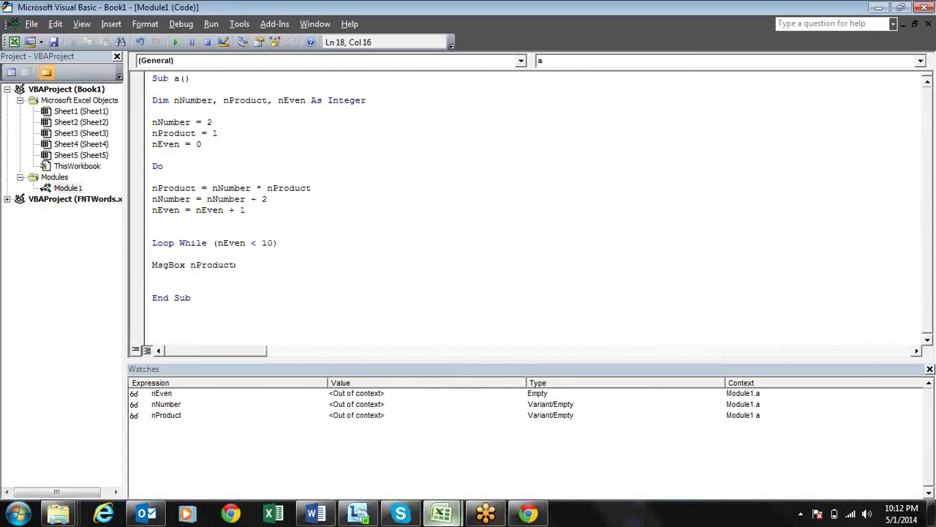
Step: Bring the Excel Dry Run Table forward and enter 1 in cell F4
mouse_move(442, 514)
click(401, 441)
click(404, 173)
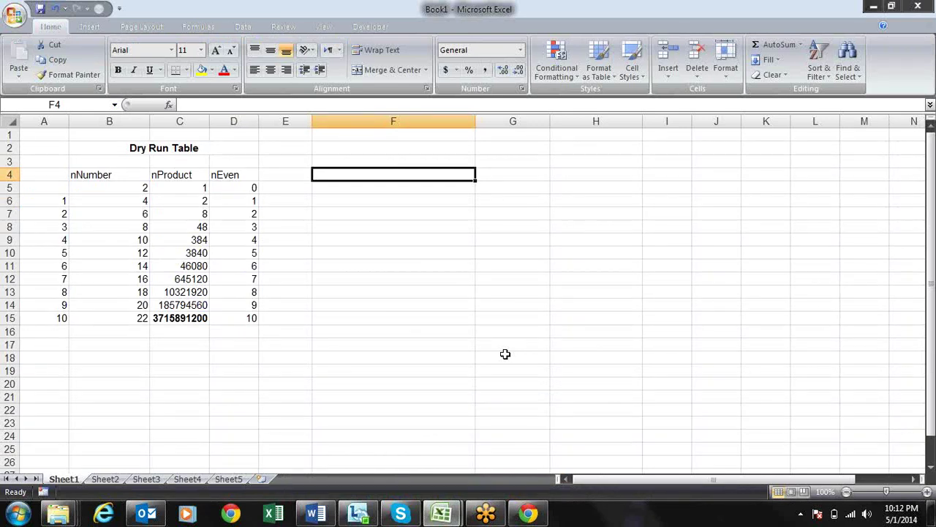
text(1)
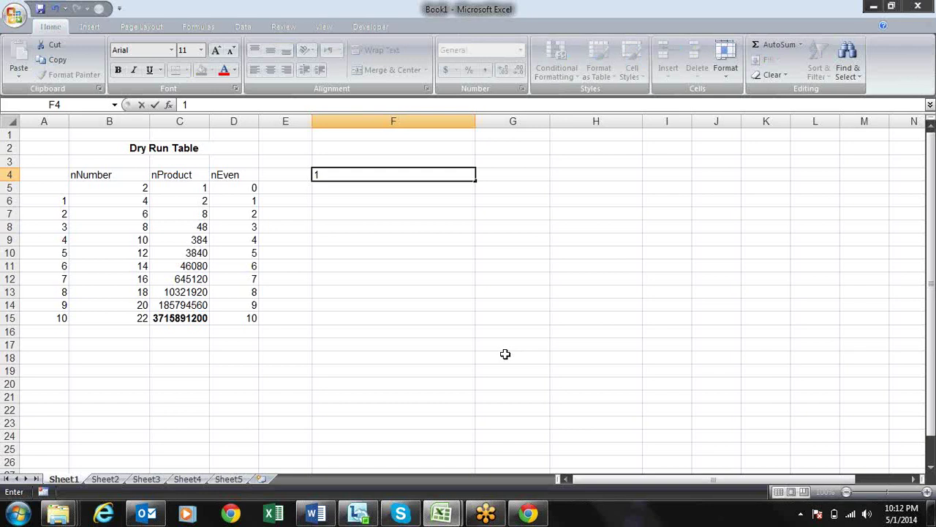
key(Return)
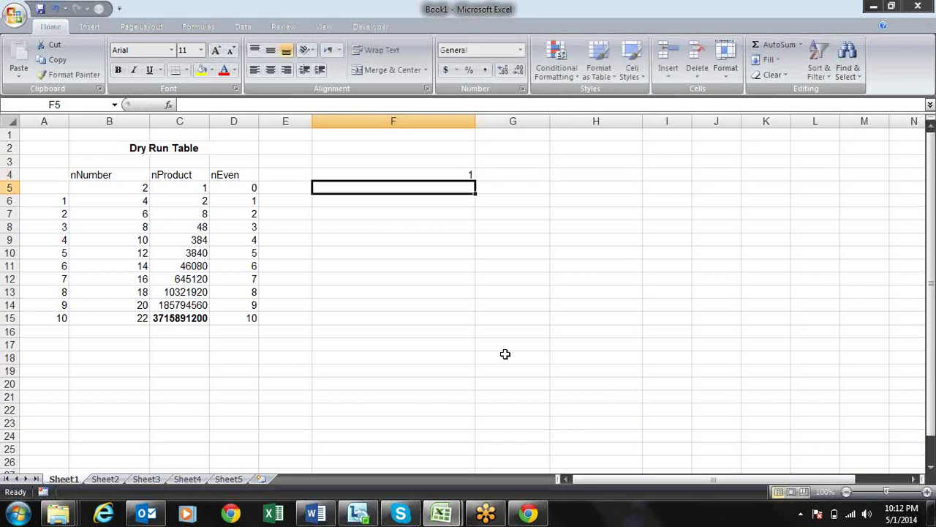
Step: Put 123455 in F5, replacing the first entry, and start a formula in G4
text(2)
key(Return)
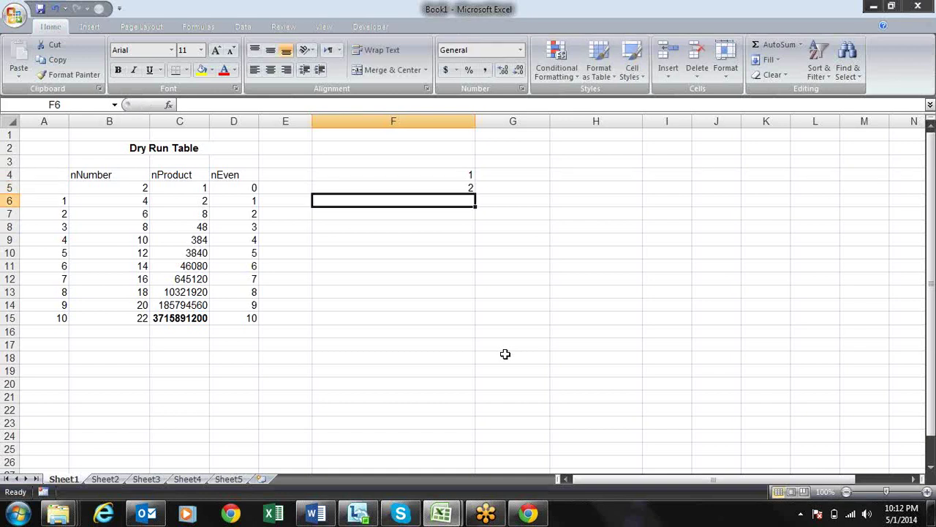
key(Up)
text(12)
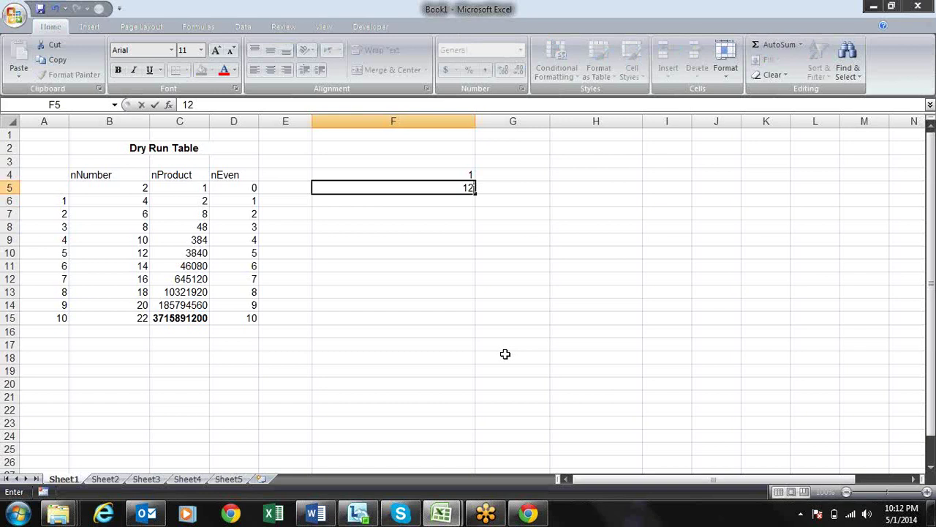
text(3455)
key(Return)
key(Up)
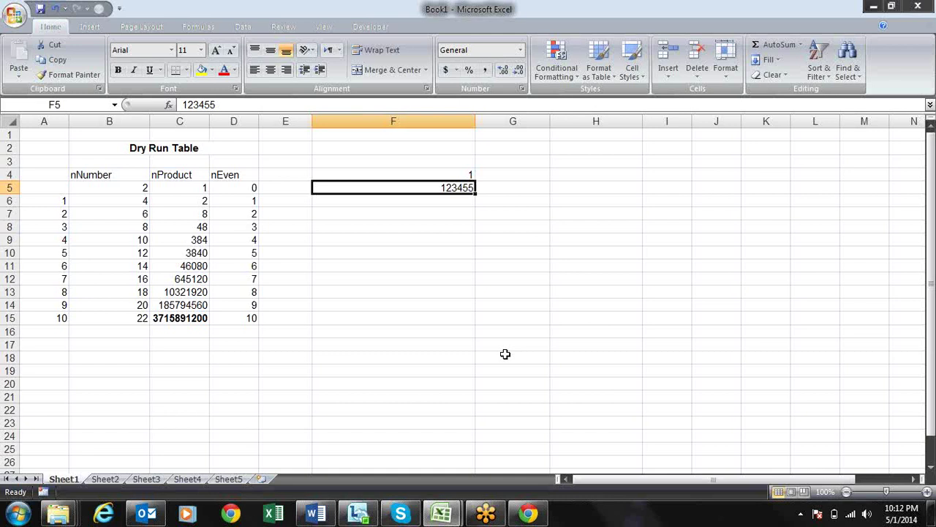
key(Up)
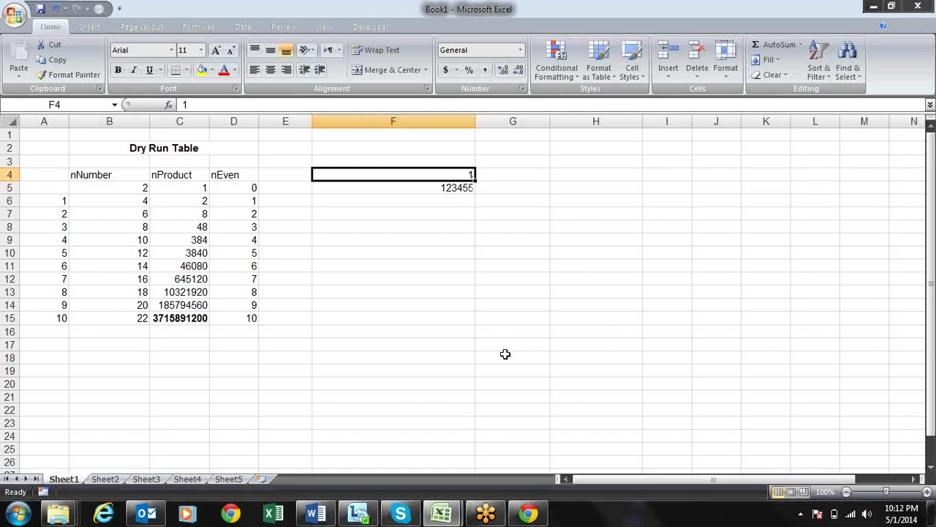
key(Right)
text(=)
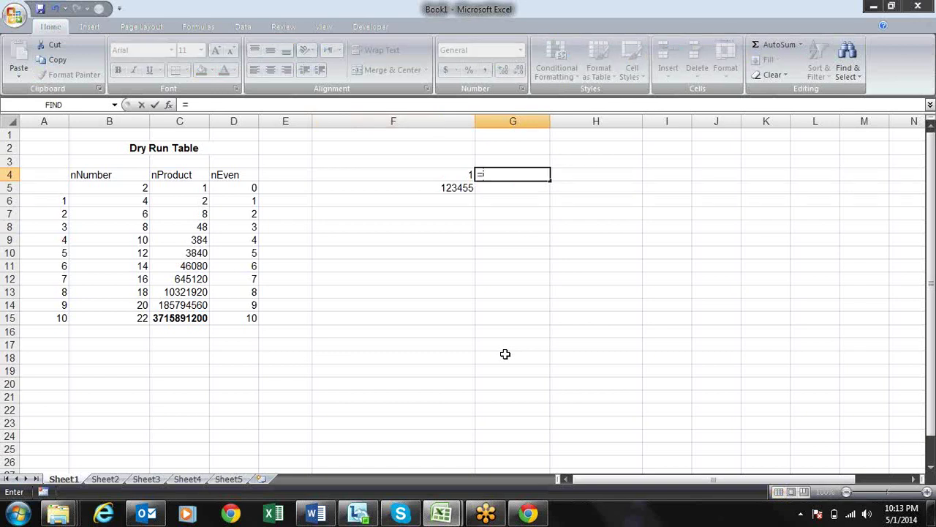
Step: Complete G4 as =F4 so it shows 1
key(Left)
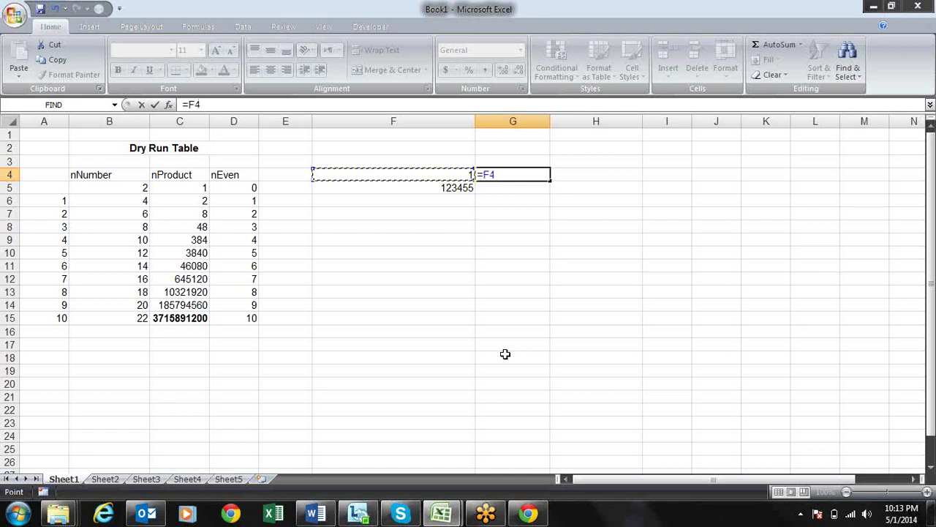
key(Return)
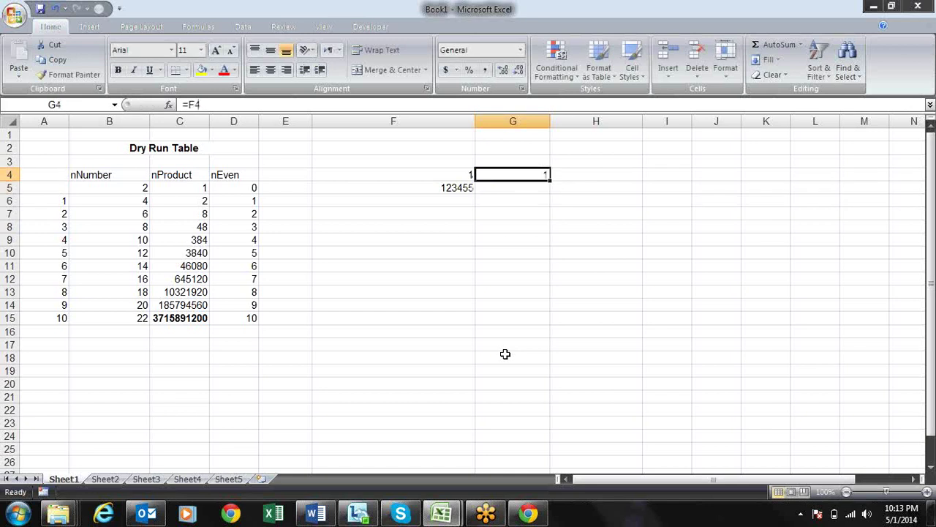
key(Right)
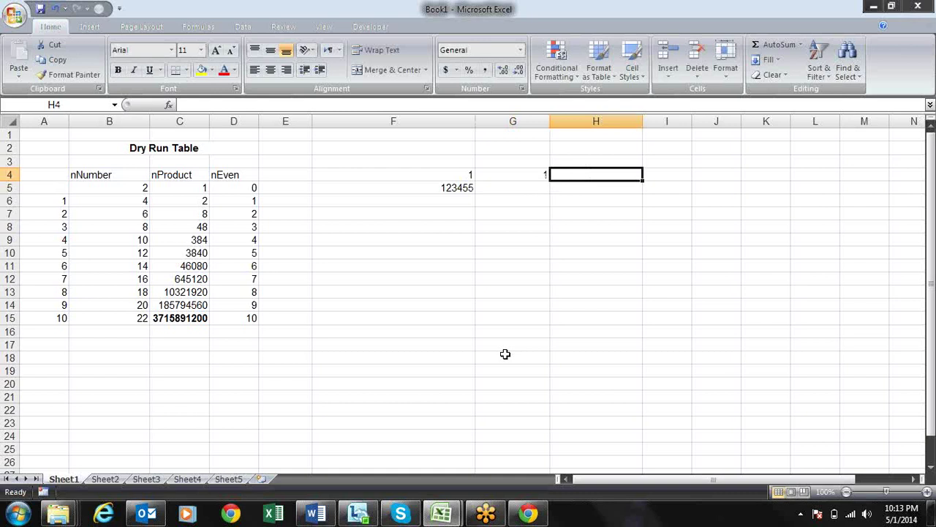
click(518, 174)
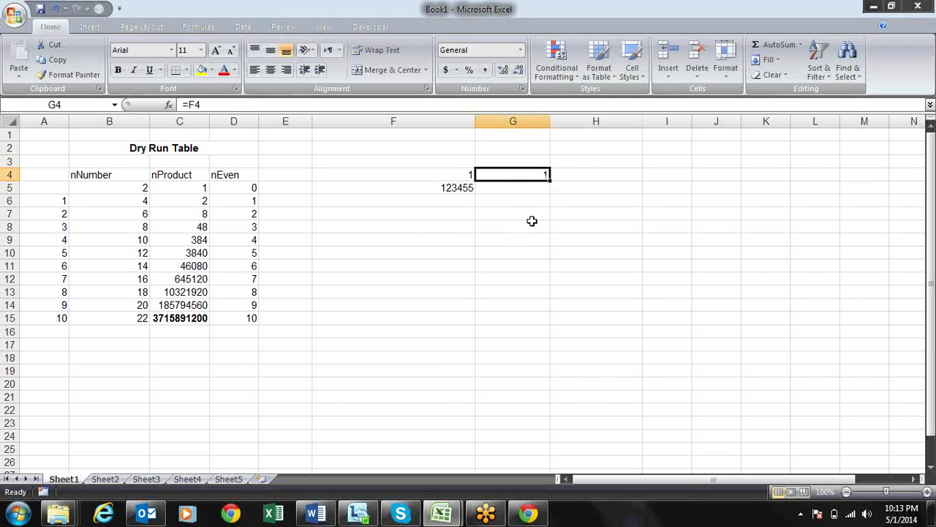
click(598, 170)
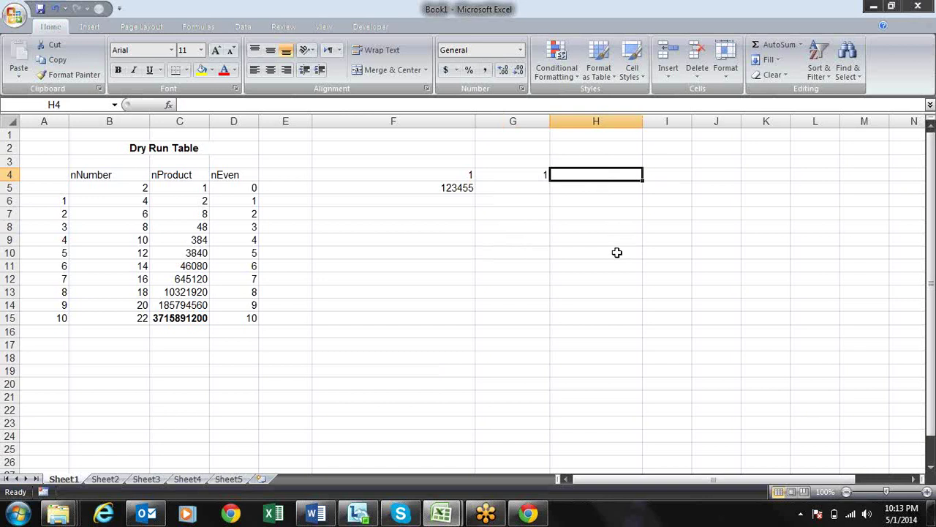
Step: Enter =G4*10, =H4+2 and =H5*10+3 in H4–H6, giving 10, 12 and 123
text(=)
key(Left)
text(*)
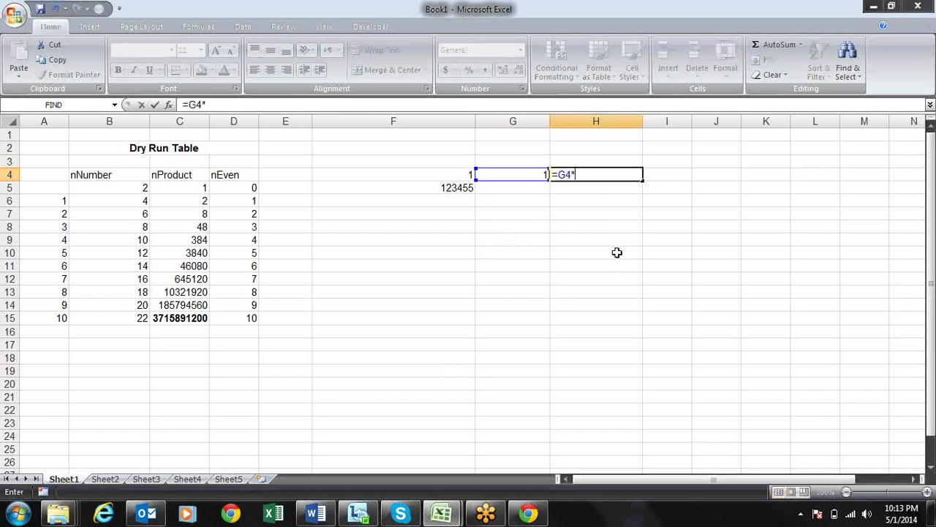
text(10)
key(Return)
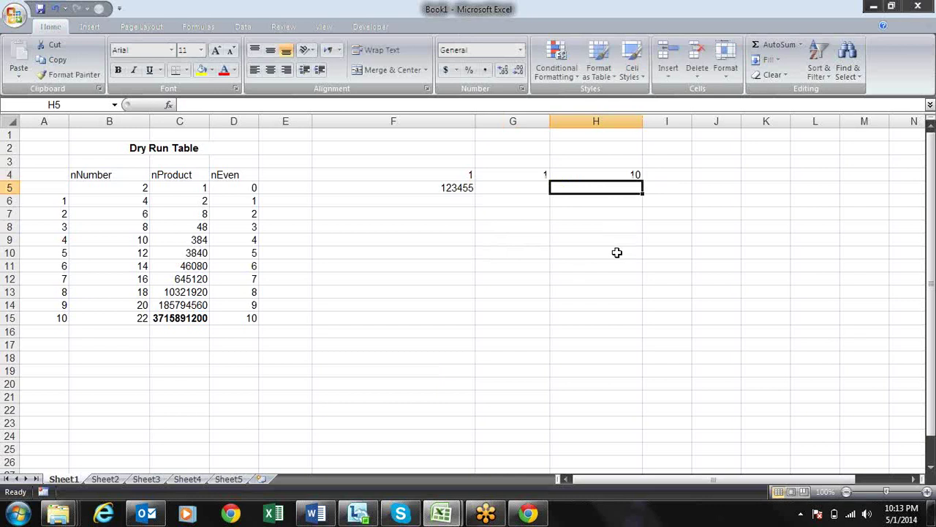
text(=H4+2)
key(Return)
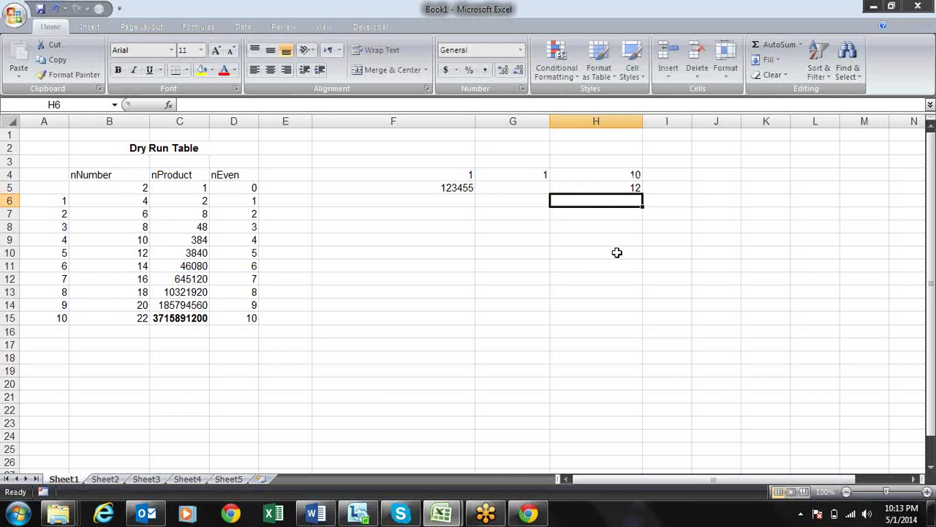
text(=)
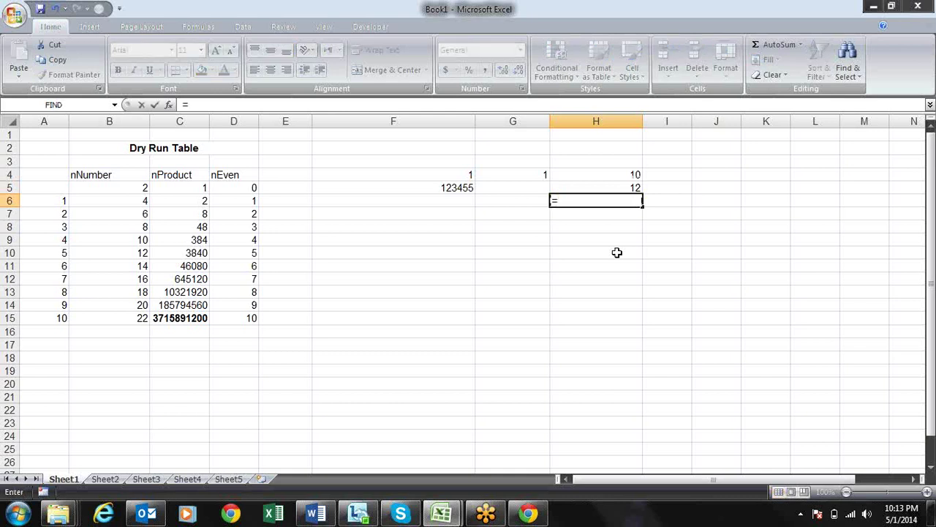
key(Up)
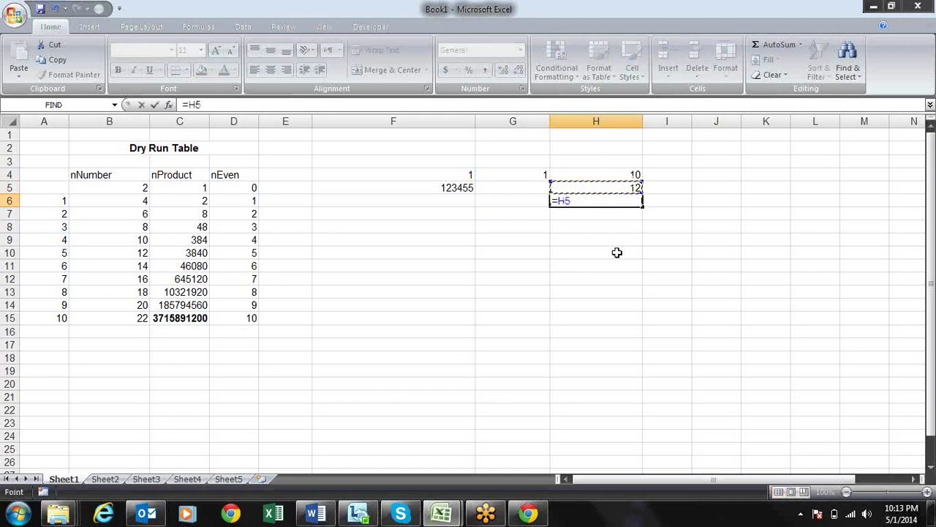
text(*10)
text(+)
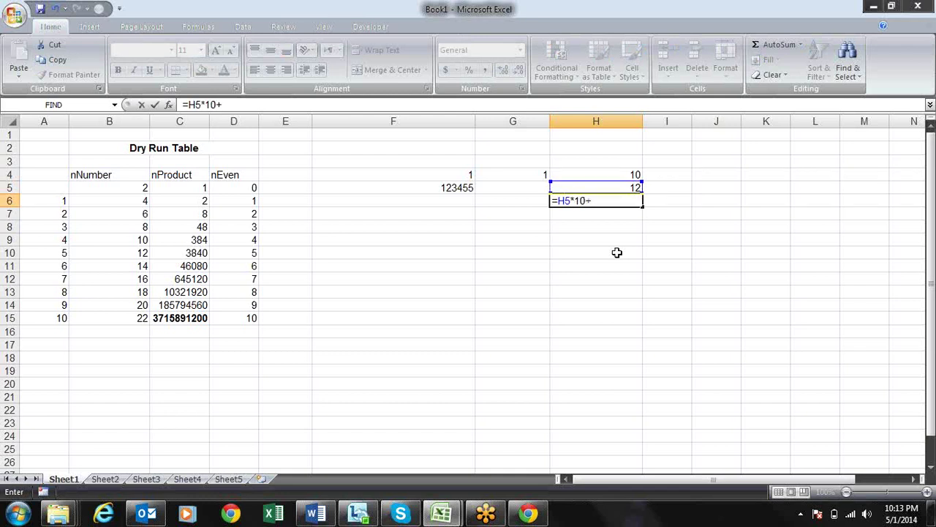
text(3)
key(Return)
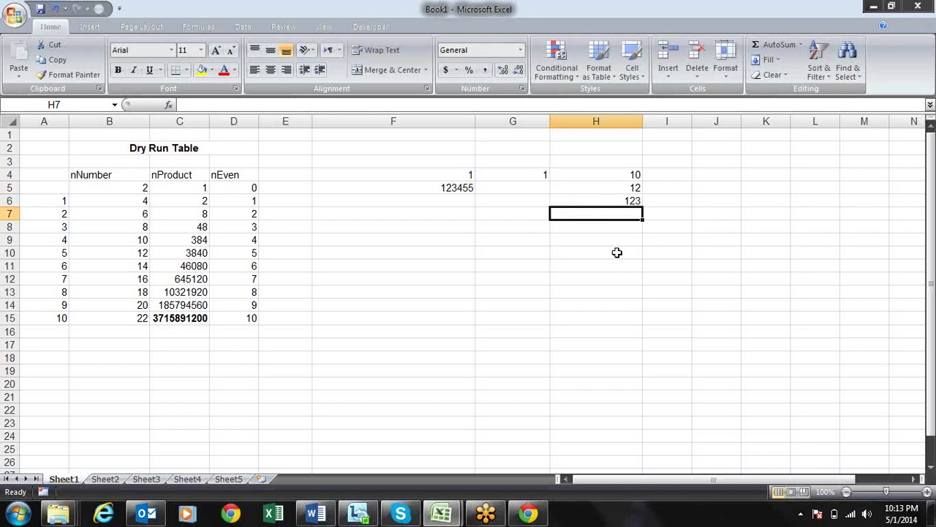
key(alt+F11)
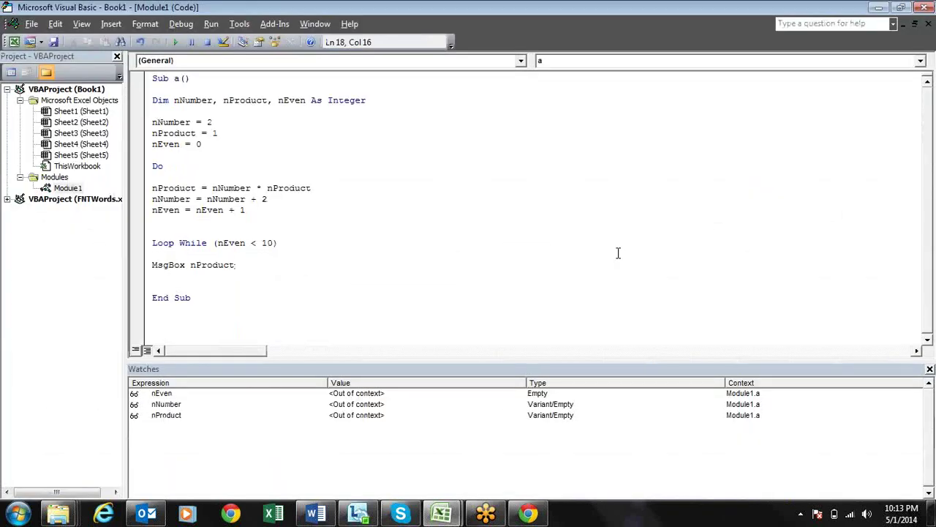
Step: Look over macro a's Do…Loop While code down to the Loop While line, then switch to Outlook
key(Down)
click(472, 244)
mouse_move(442, 514)
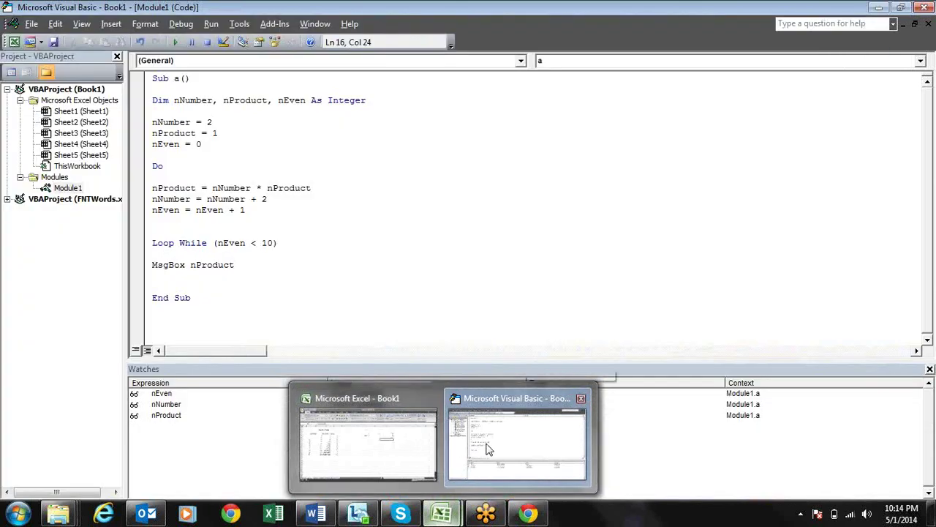
click(489, 449)
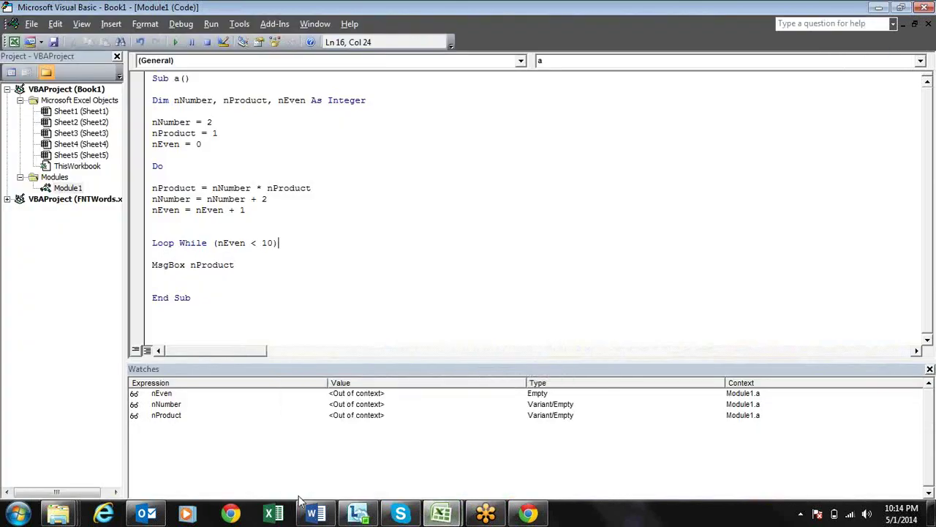
click(150, 510)
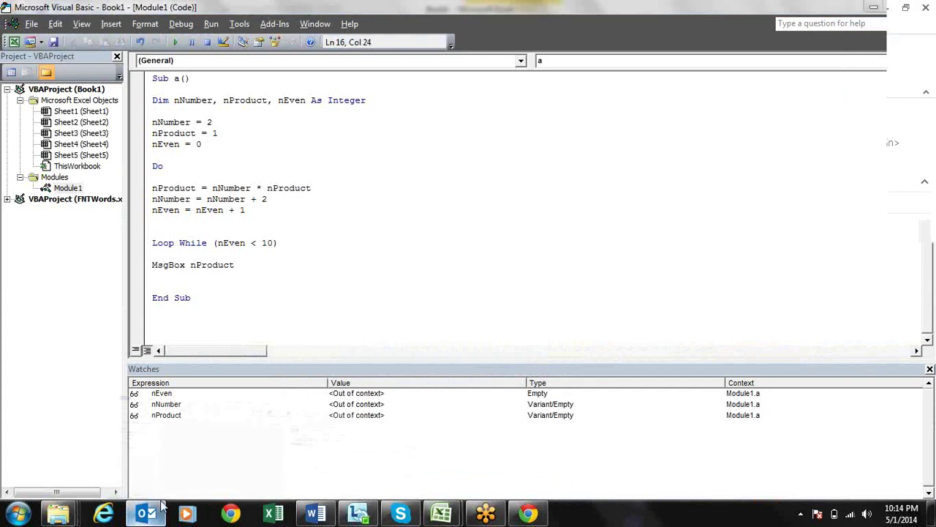
Step: Show the odd/even counting flowchart in Word, zooming out and back in to see its Display step
click(316, 515)
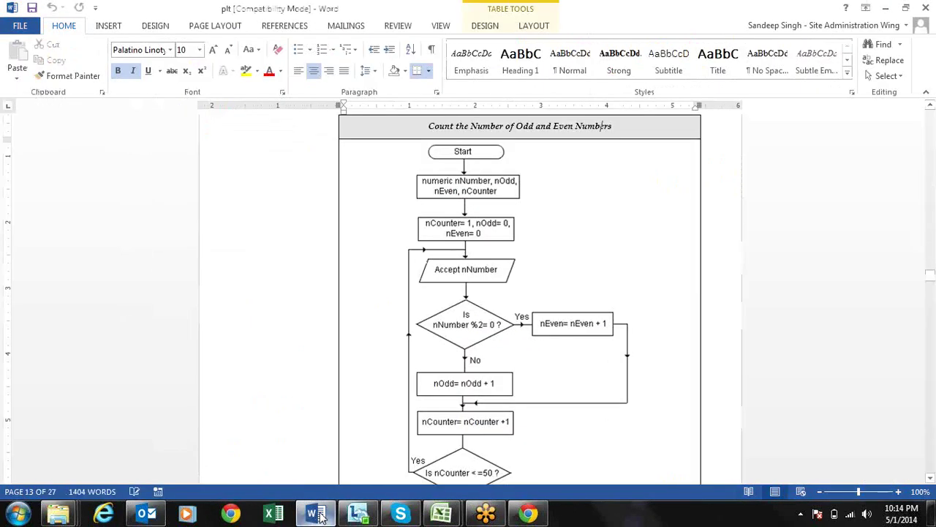
click(734, 225)
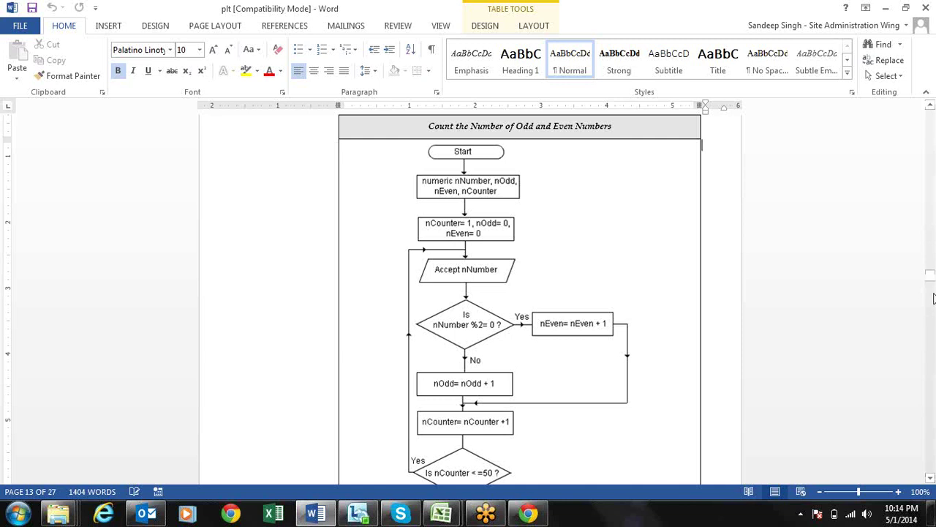
drag(931, 276, 932, 281)
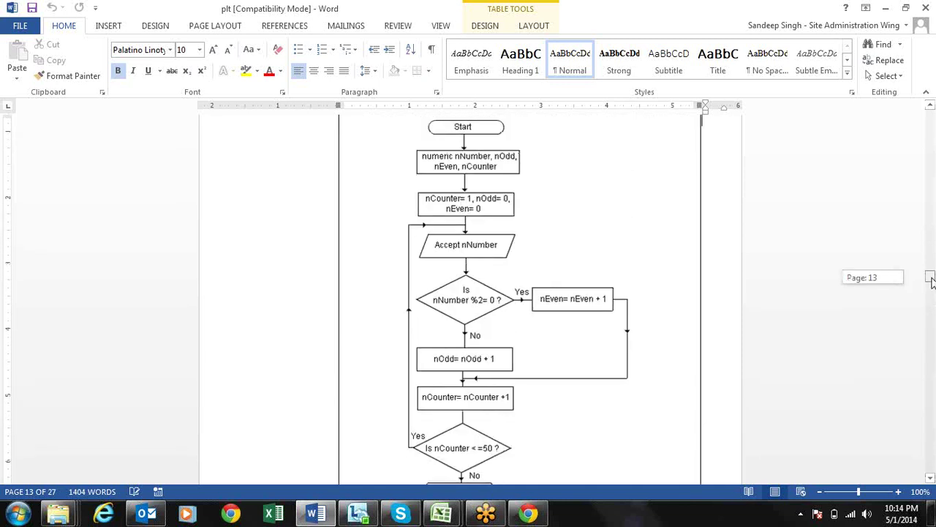
click(820, 492)
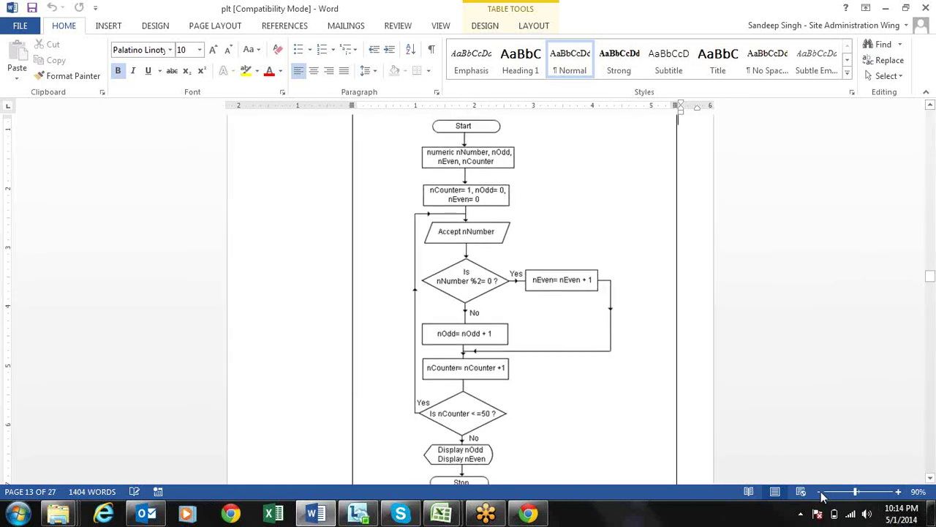
click(820, 492)
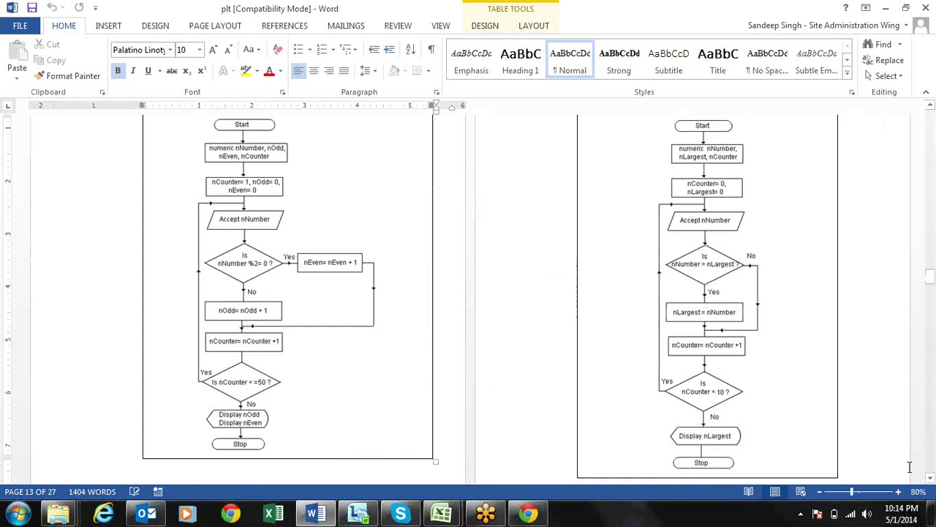
click(899, 493)
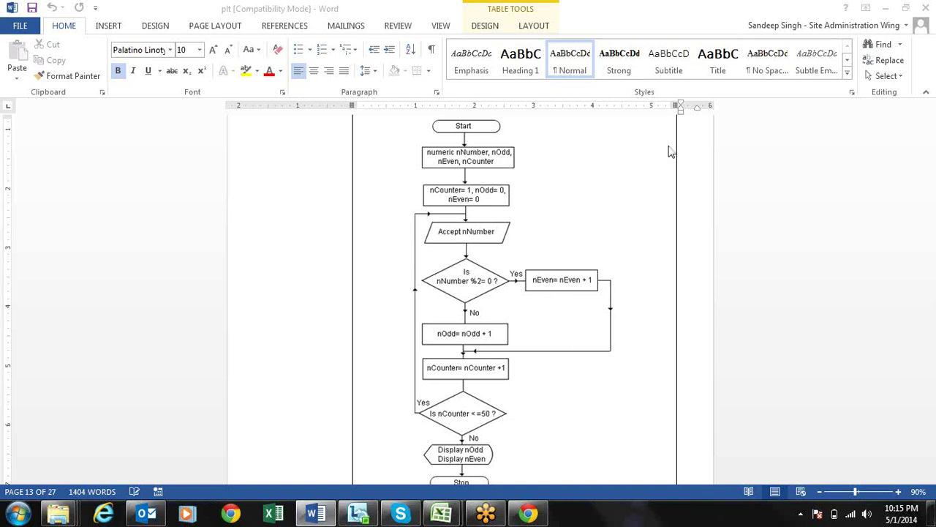
click(639, 146)
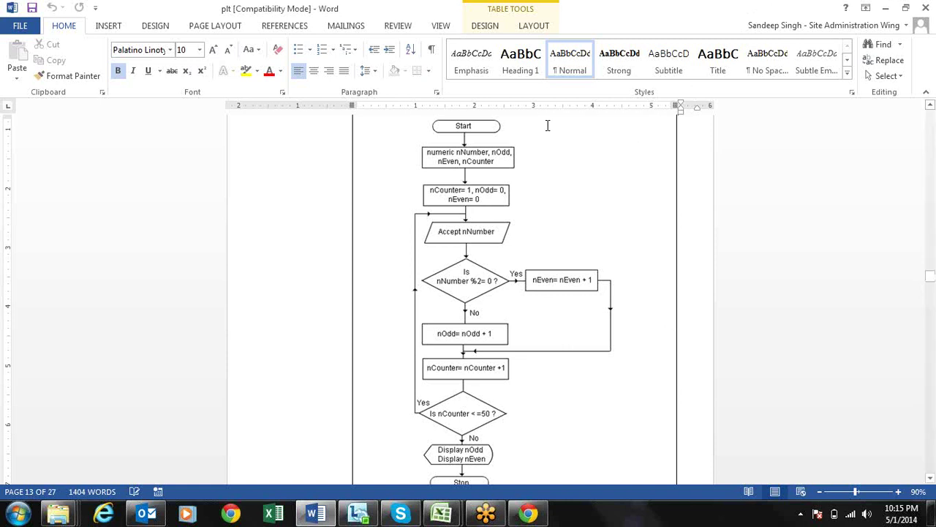
click(481, 132)
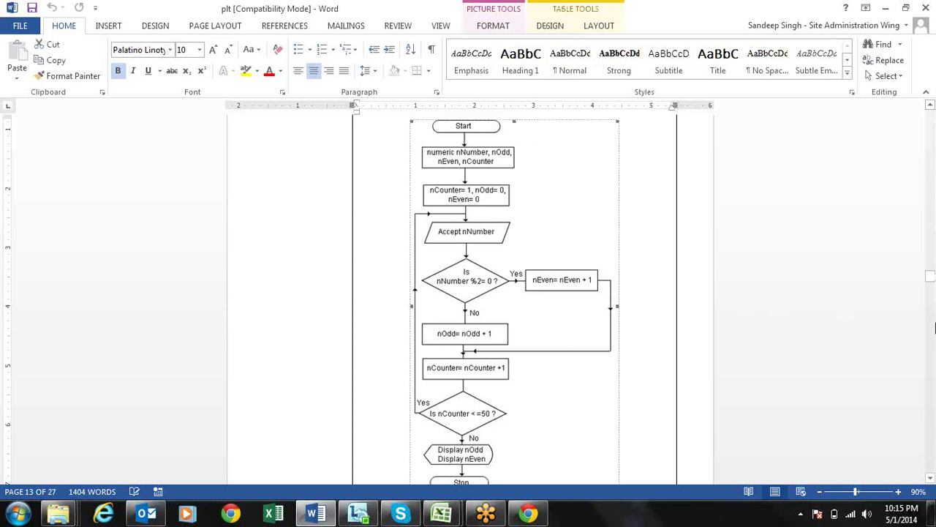
drag(929, 284, 929, 280)
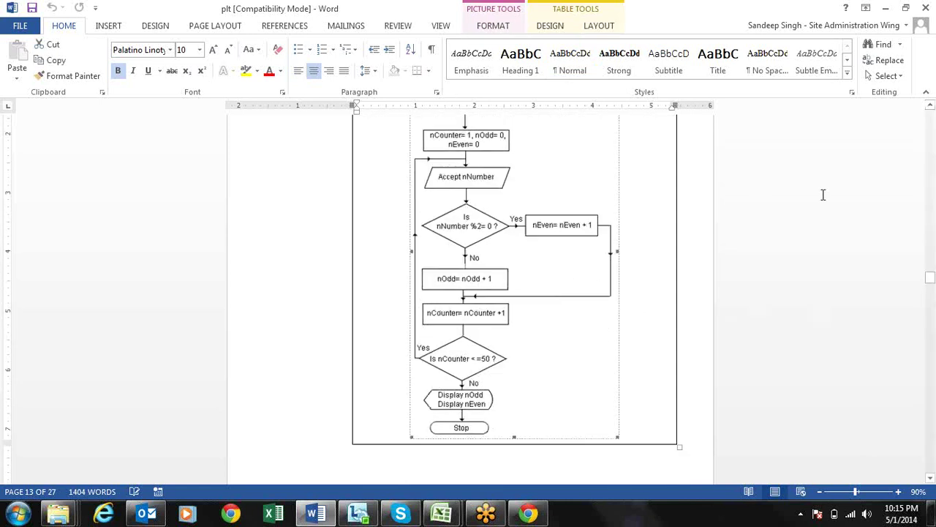
drag(930, 278, 933, 287)
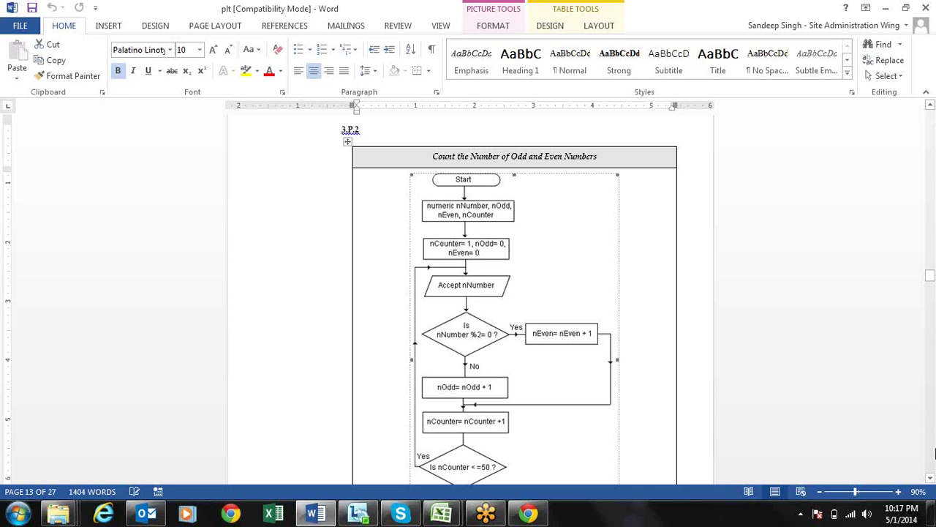
click(931, 478)
click(930, 477)
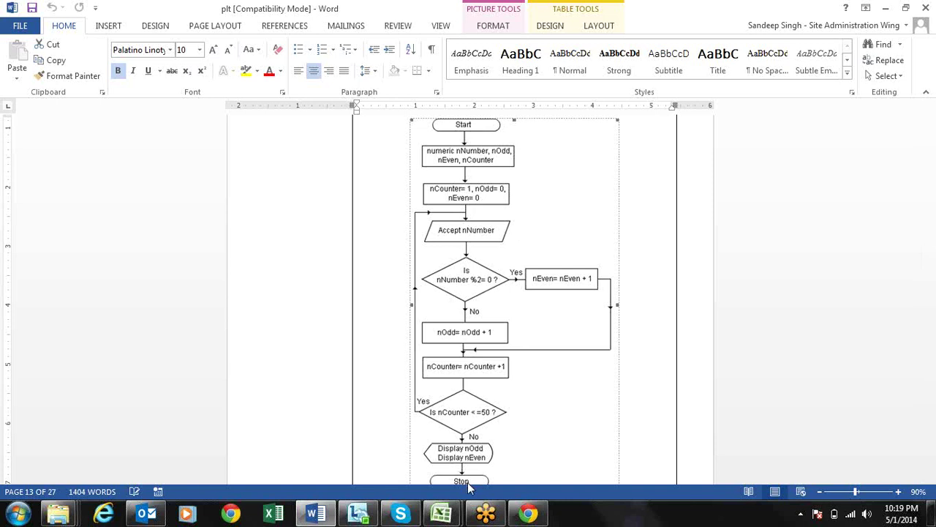
Step: Scroll through pages 18–26 and back up to the Multiply subroutine flowchart
mouse_move(935, 252)
mouse_down()
mouse_move(931, 287)
mouse_move(932, 278)
mouse_up()
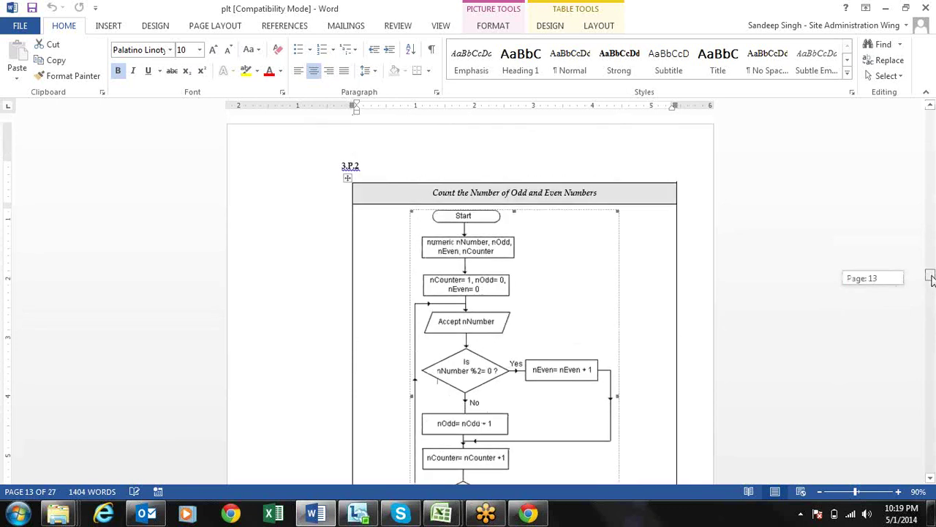
drag(931, 279, 932, 286)
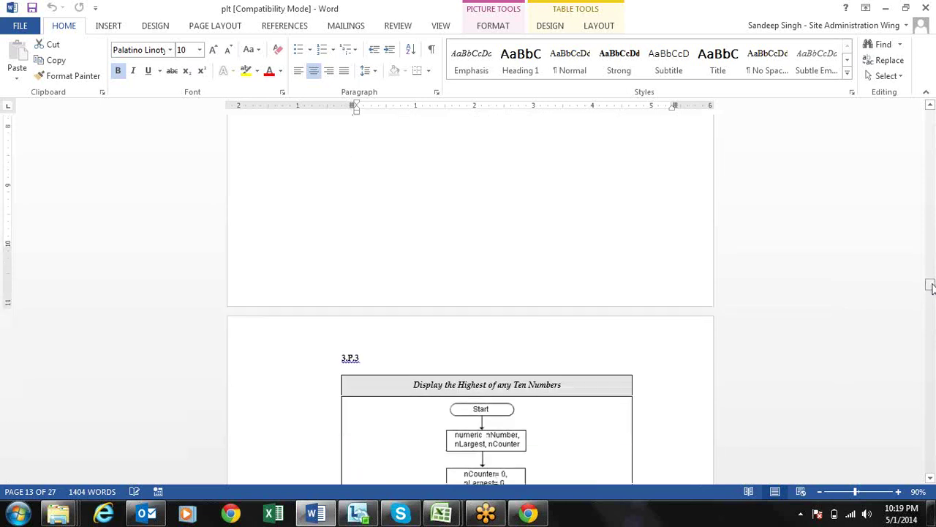
drag(931, 286, 931, 291)
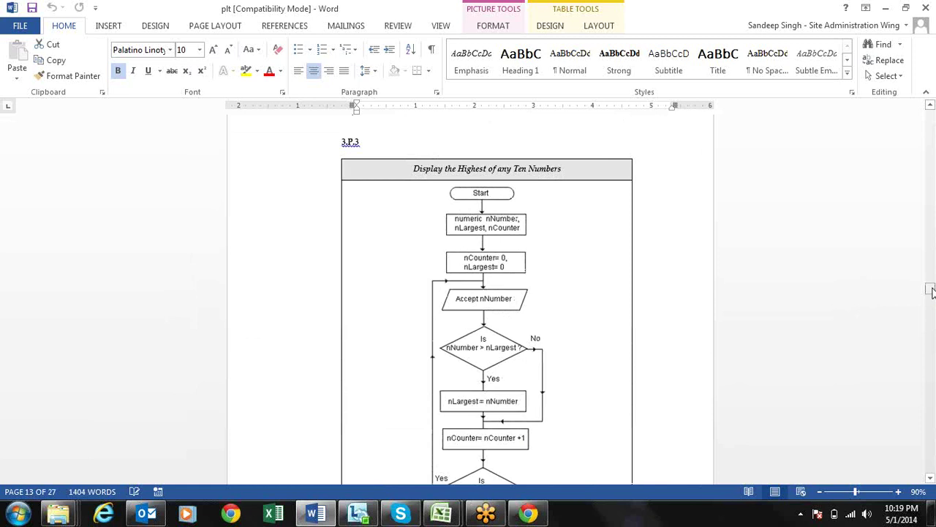
drag(931, 291, 931, 354)
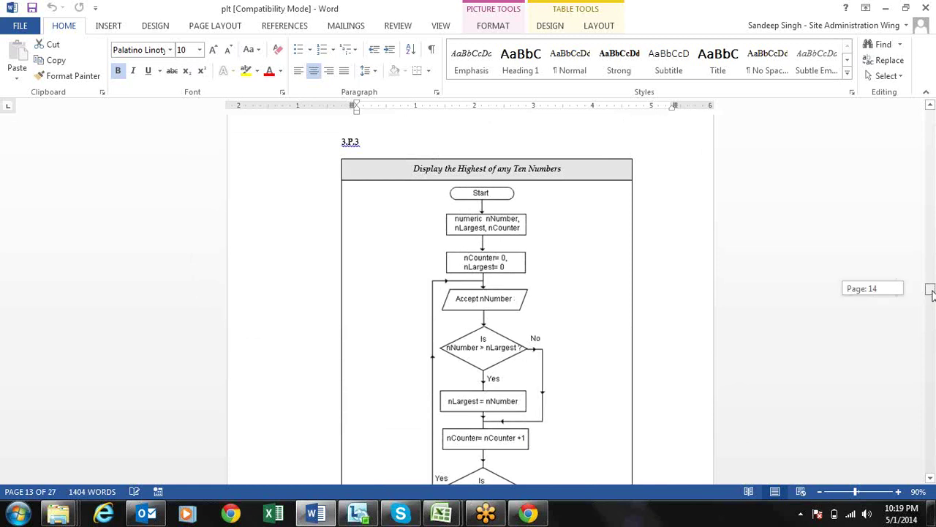
drag(935, 414, 931, 452)
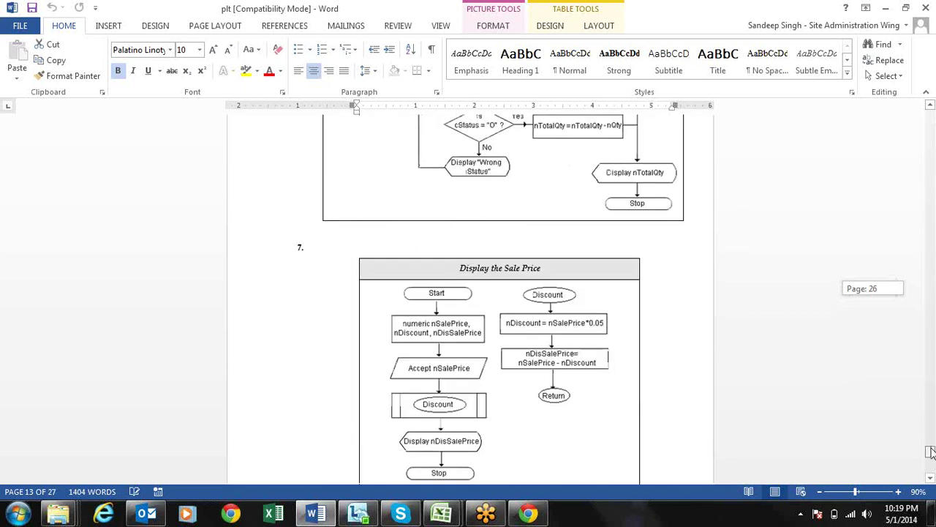
drag(930, 452, 913, 389)
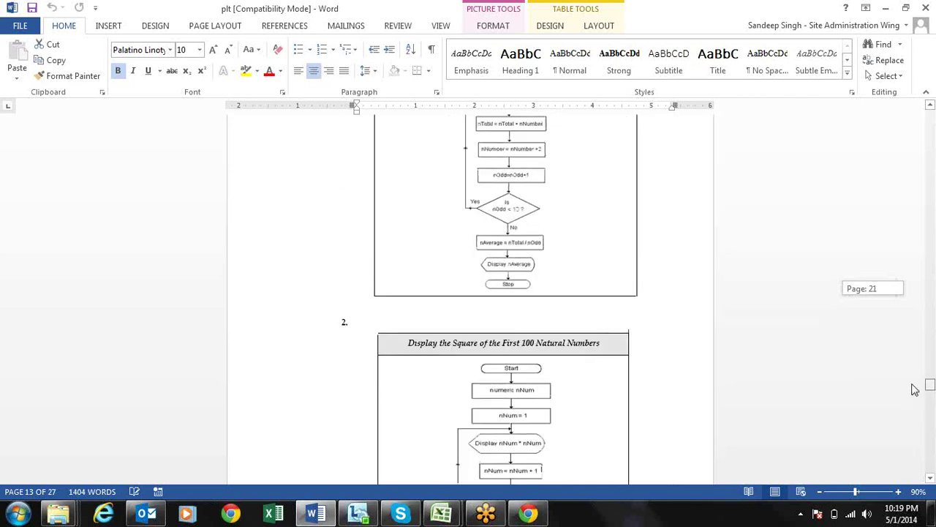
drag(913, 389, 883, 314)
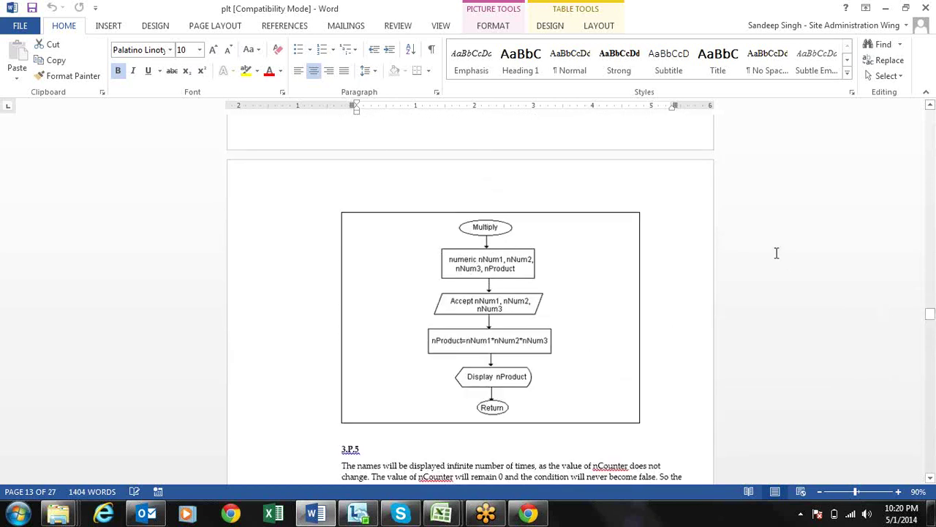
Step: Return to the 3.P.3 'Display the Highest of any Ten Numbers' flowchart, cursor beside Accept nNumber
key(Page_Up)
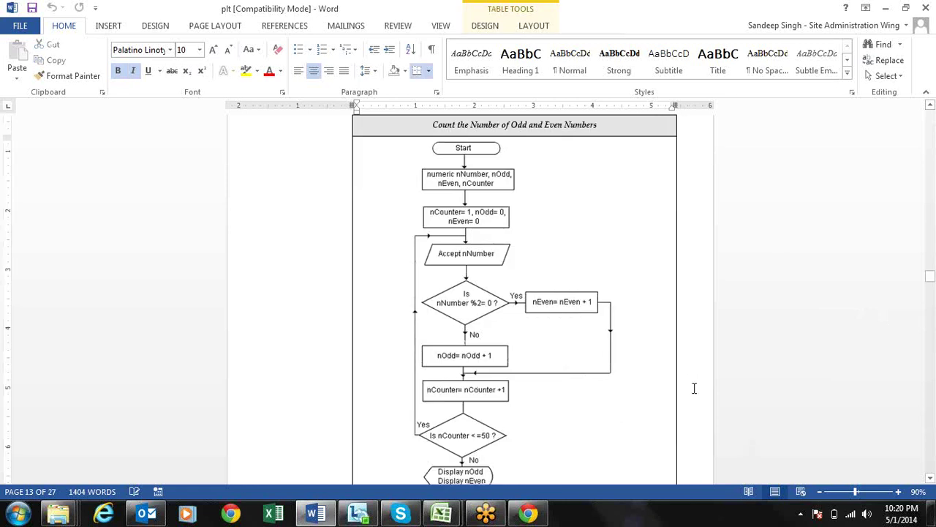
click(693, 388)
key(Down)
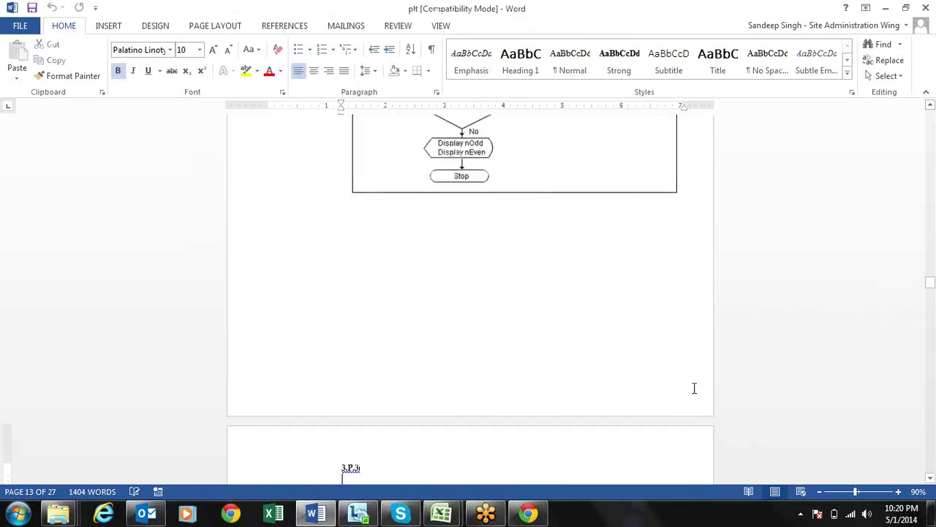
key(Down)
key(Down)
key(Down)
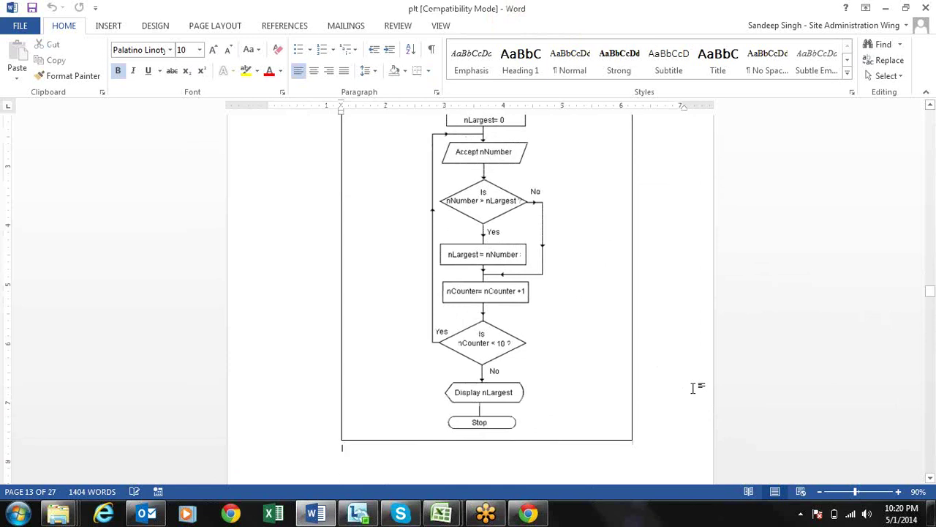
scroll(694, 388, down, 5)
key(Down)
key(Down)
key(Down)
key(Down)
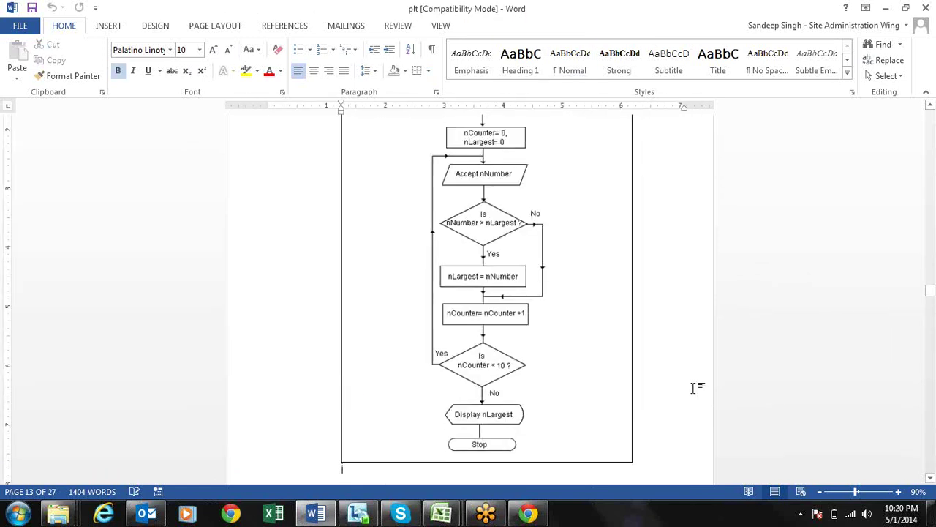
key(Up)
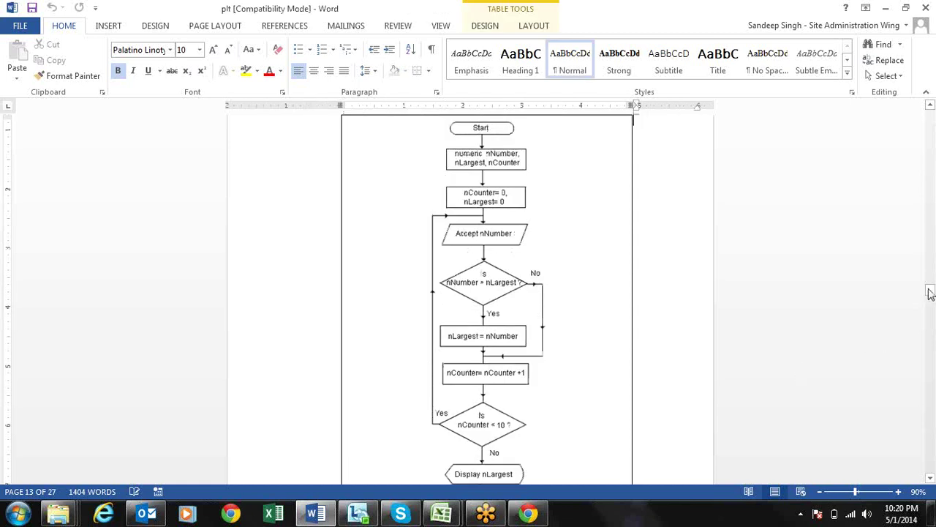
drag(929, 294, 928, 292)
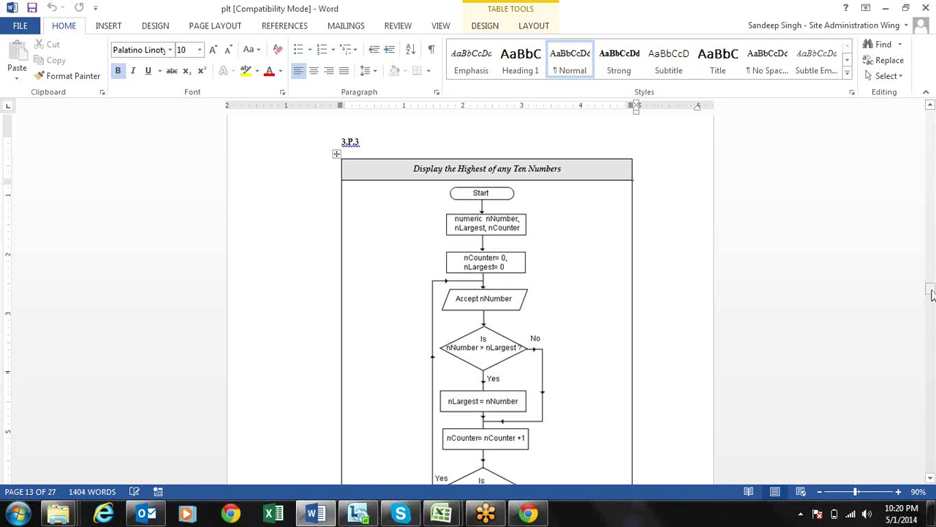
drag(931, 293, 931, 291)
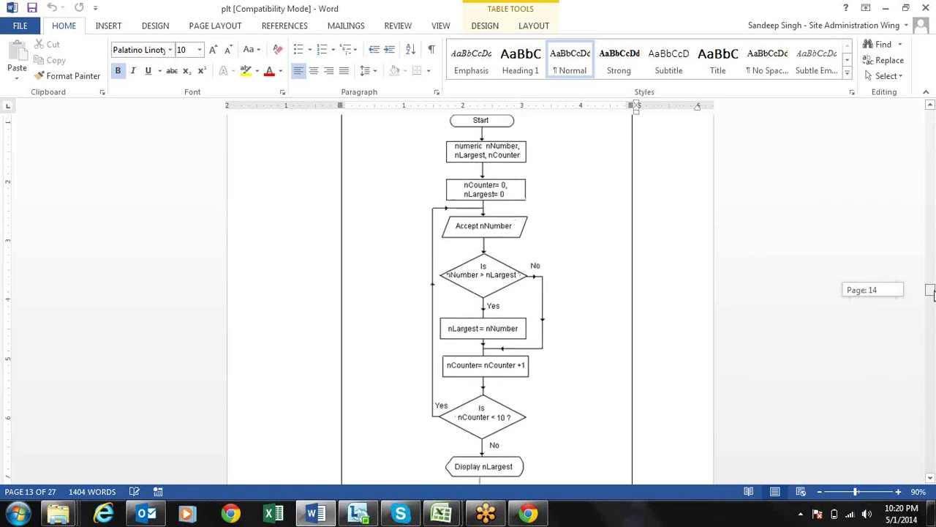
drag(931, 291, 932, 291)
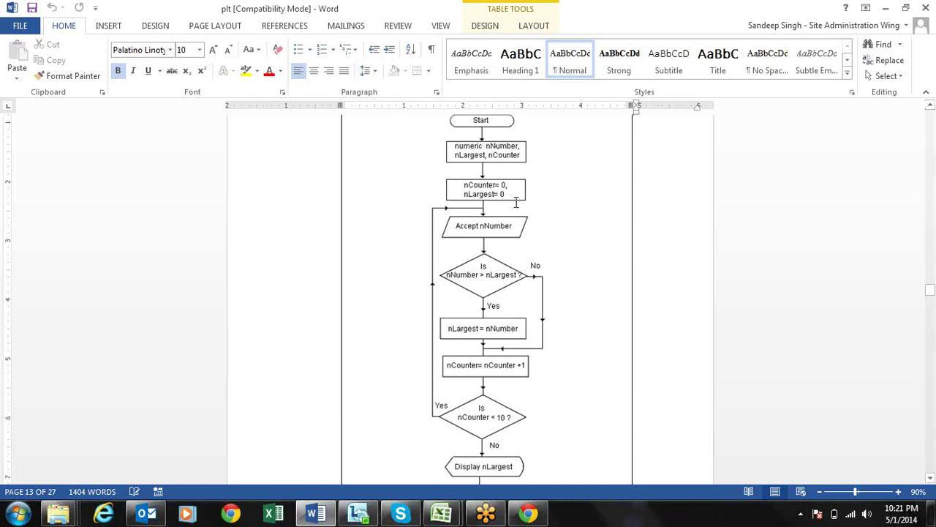
click(478, 228)
Step: Scroll past the largest-number flowchart until the whole 3.P.4 Modular Programming flowchart fits in view
click(494, 465)
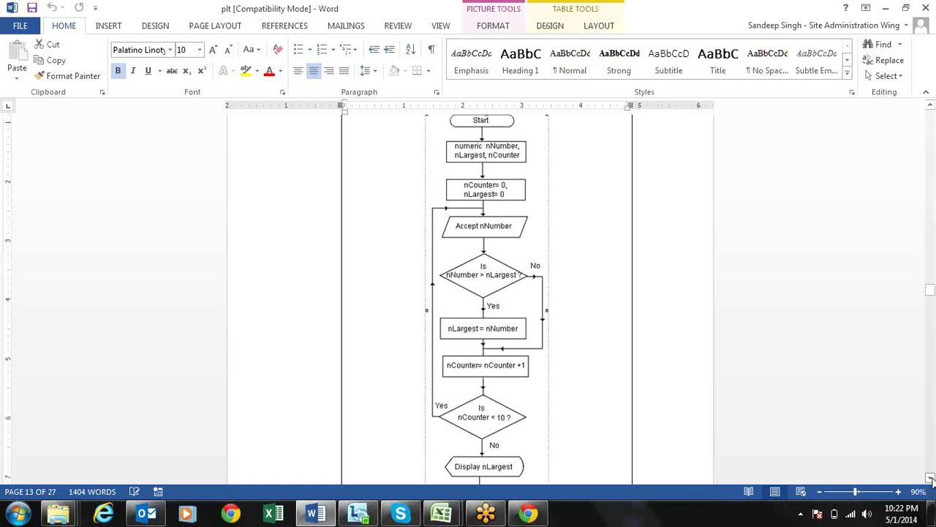
click(931, 479)
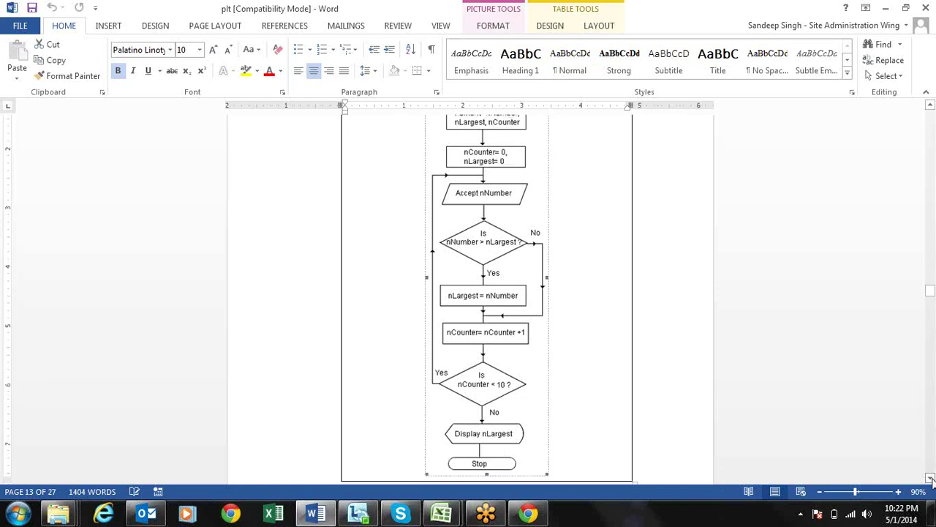
click(930, 479)
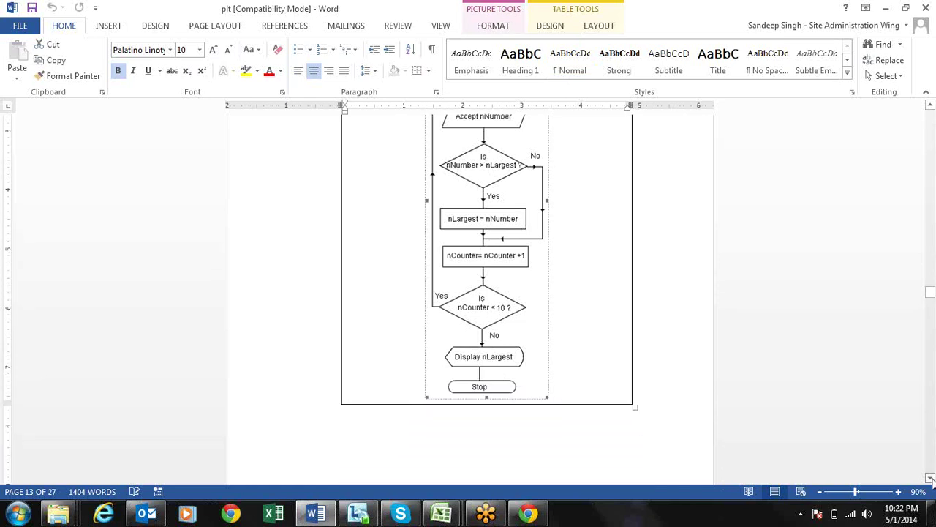
click(930, 478)
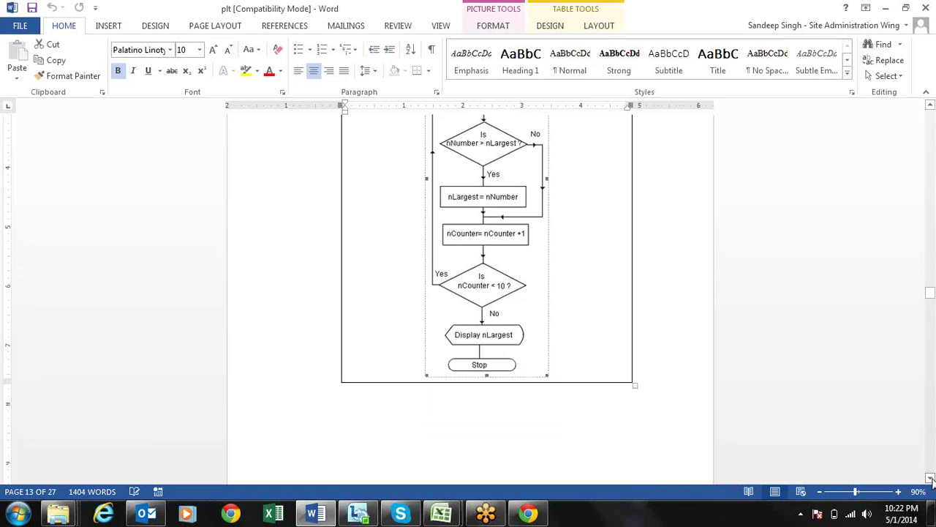
click(931, 478)
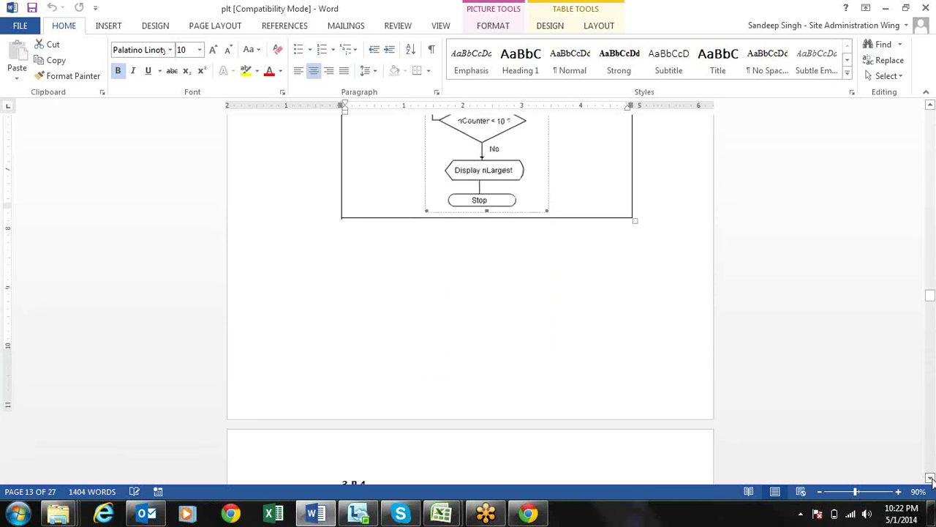
click(930, 479)
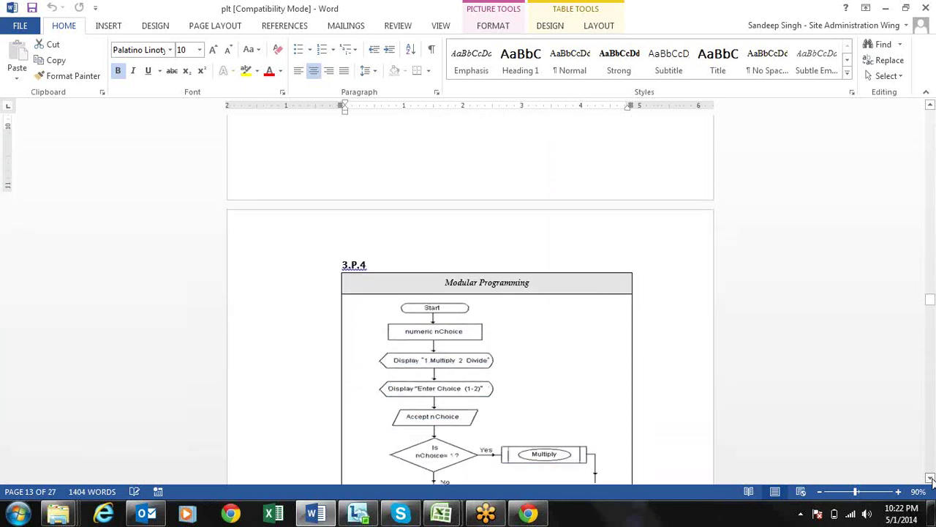
click(930, 479)
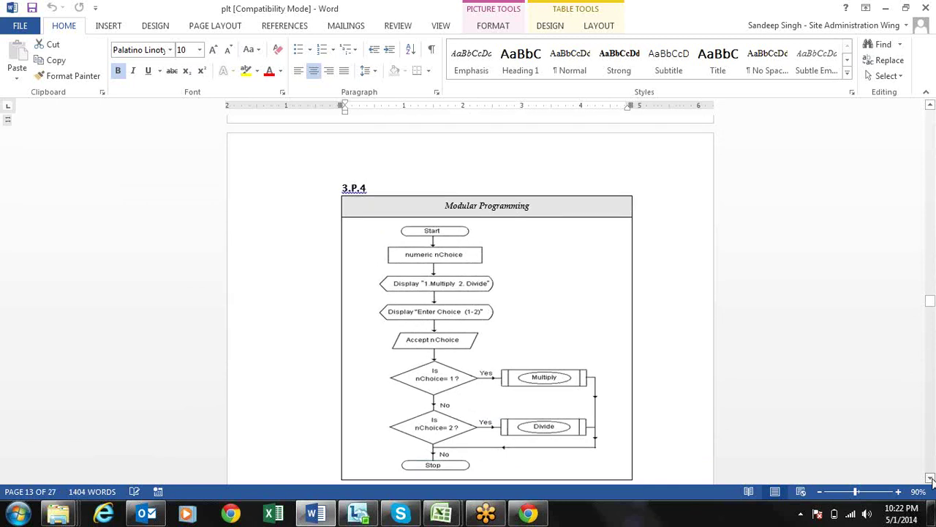
click(930, 478)
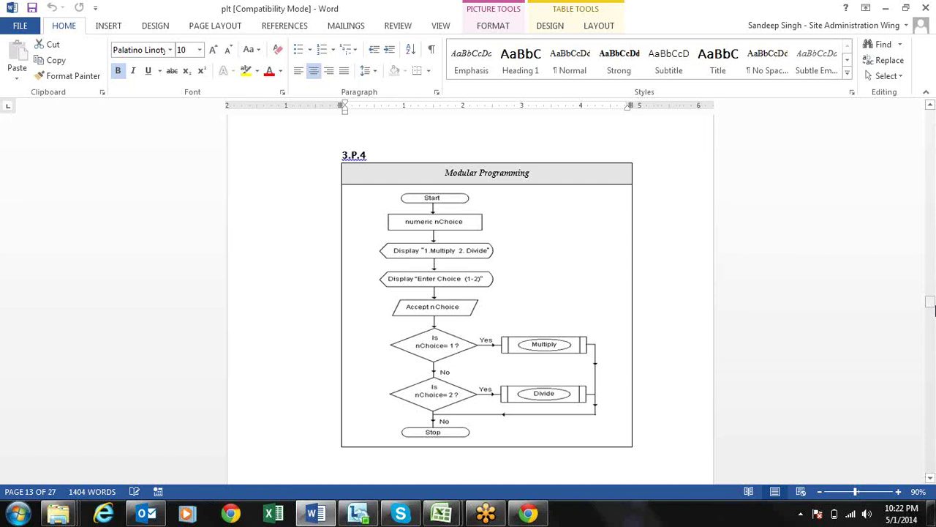
Step: Scroll up to page 2's flowchart symbols legend and place the cursor in the list
drag(931, 308, 911, 151)
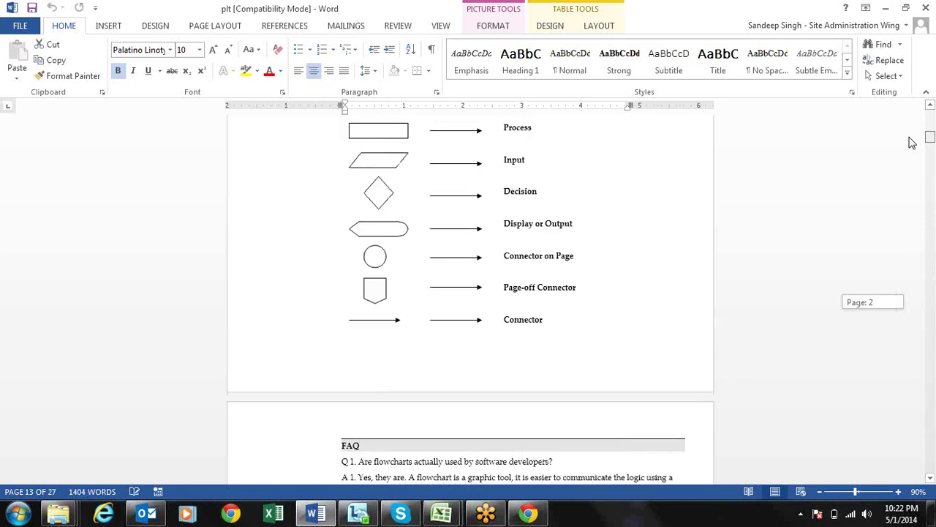
drag(911, 151, 914, 143)
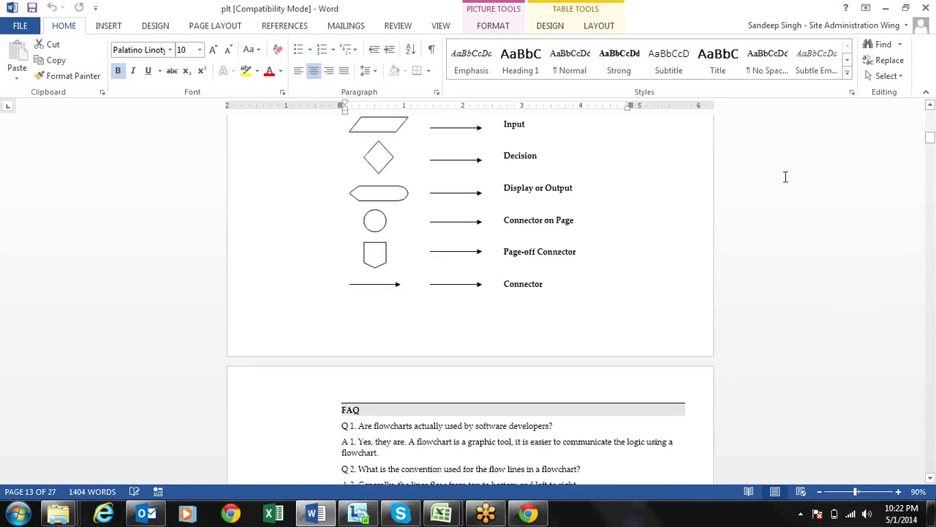
click(519, 215)
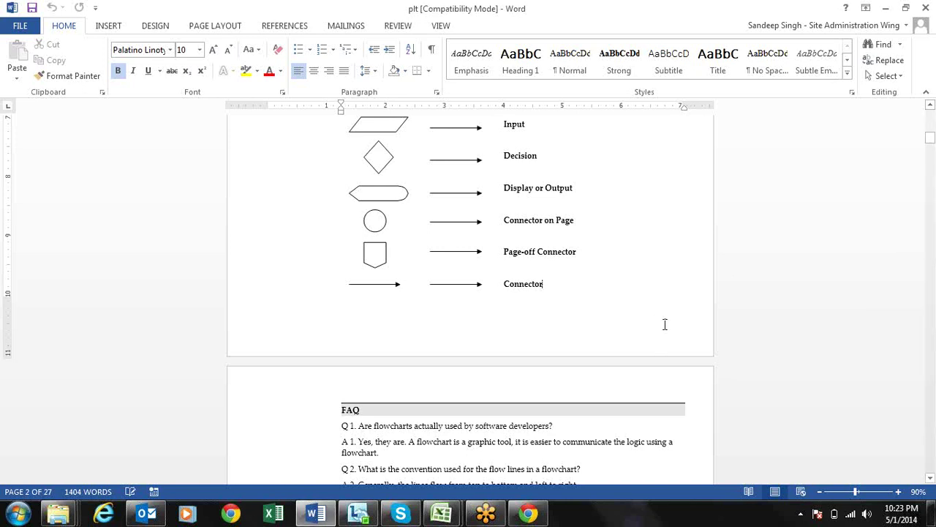
Step: Step down past the FAQ to the symbol-matching exercise's Solution list
key(Down)
key(Down)
key(Down)
key(Down)
key(Down)
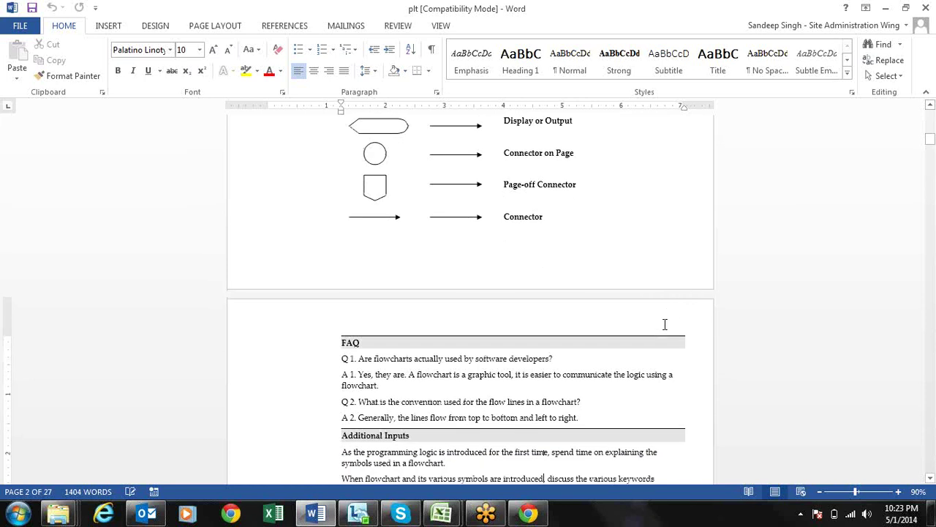
key(Down)
key(Down)
key(Down)
key(Down)
key(Down)
key(Down)
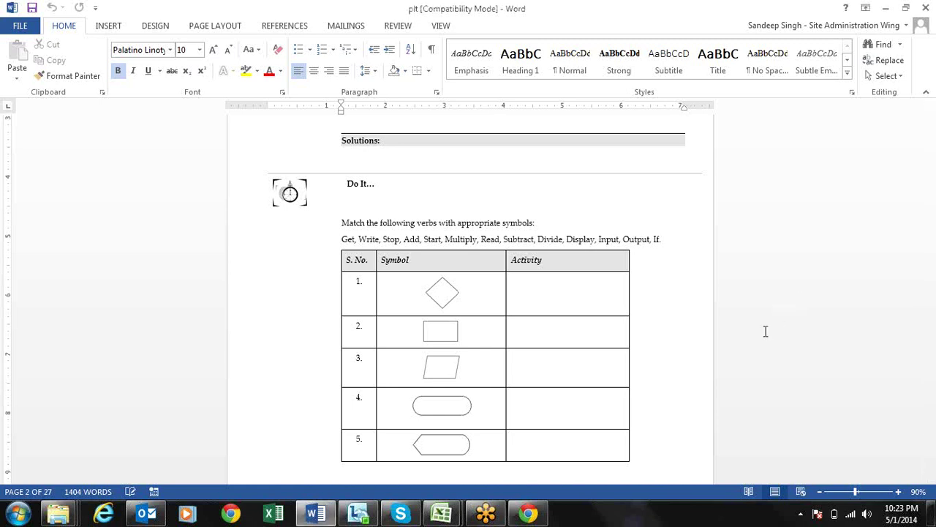
click(689, 324)
key(Down)
key(Down)
key(Down)
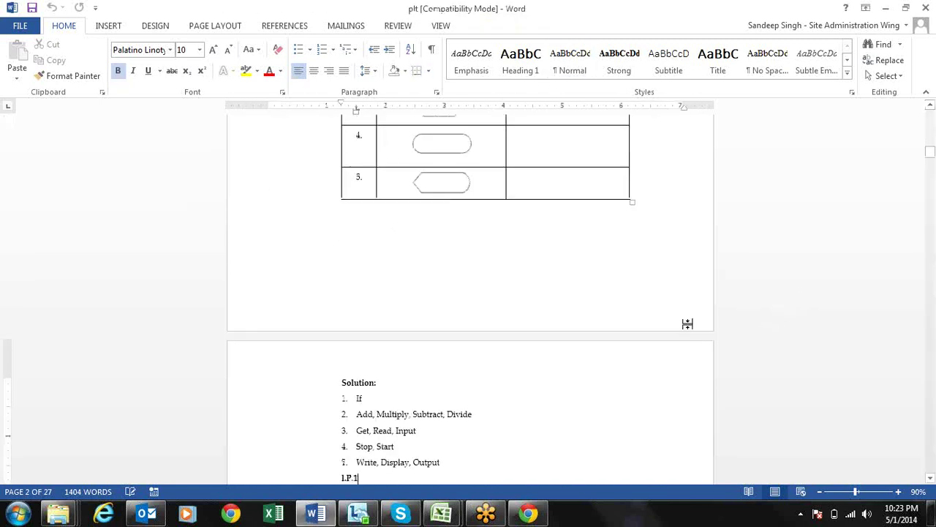
key(Down)
key(Down)
key(Down)
key(Down)
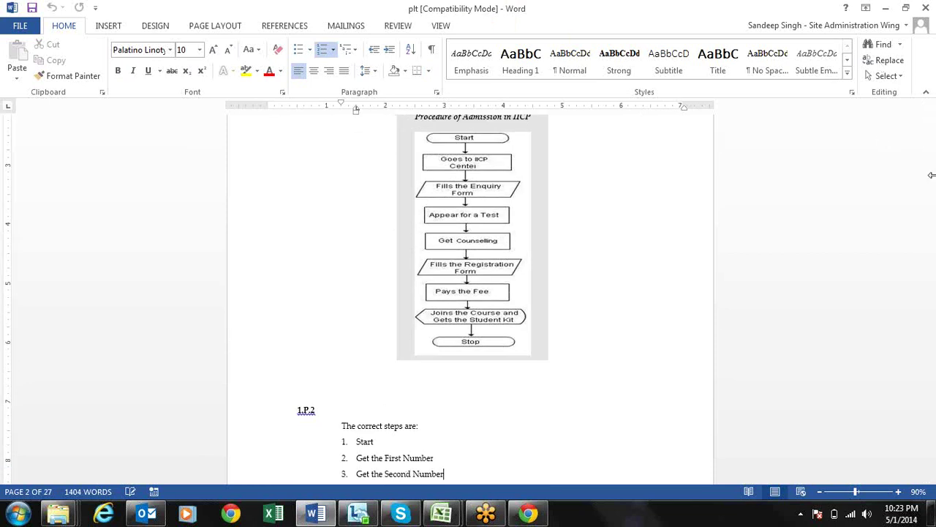